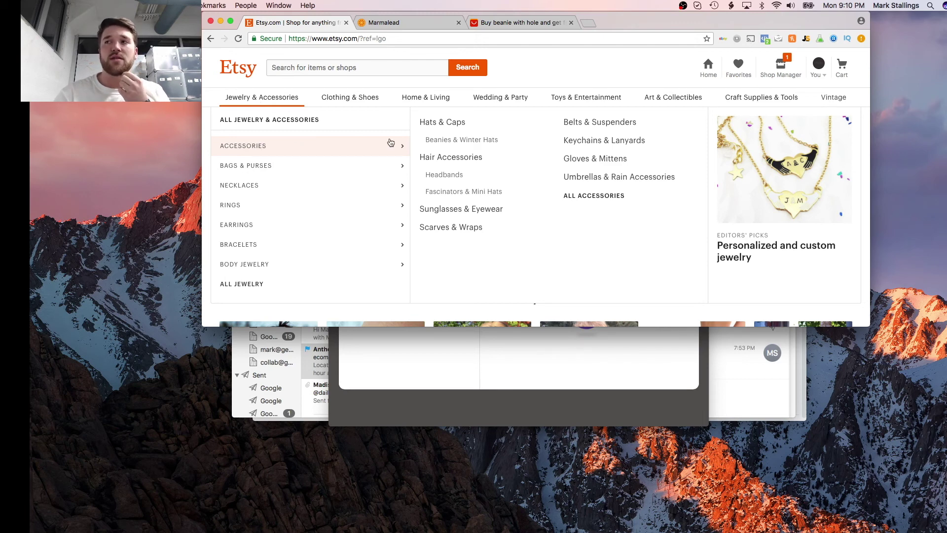
Open the Beanies & Winter Hats category under Accessories and enlarge the browser window to show more listings.
{"action": "left_click", "coordinate": [449, 142]}
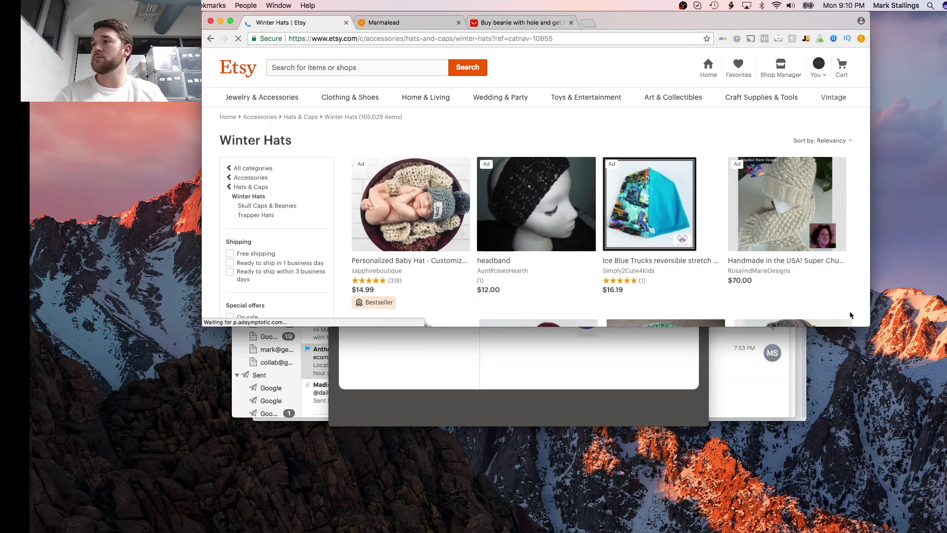
{"action": "left_click_drag", "start_coordinate": [871, 326], "coordinate": [875, 532]}
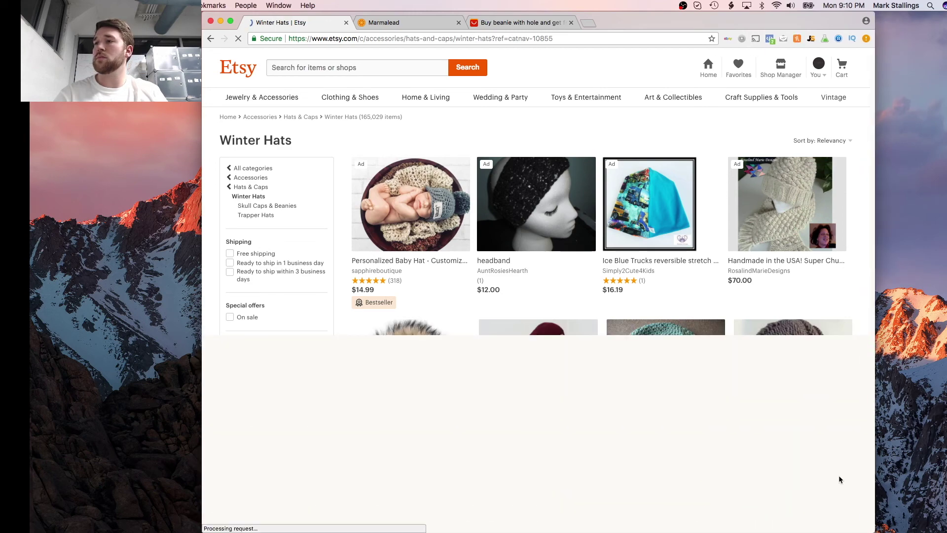
{"action": "scroll", "coordinate": [674, 393], "scroll_direction": "down", "scroll_amount": 5}
{"action": "scroll", "coordinate": [597, 212], "scroll_direction": "up", "scroll_amount": 5}
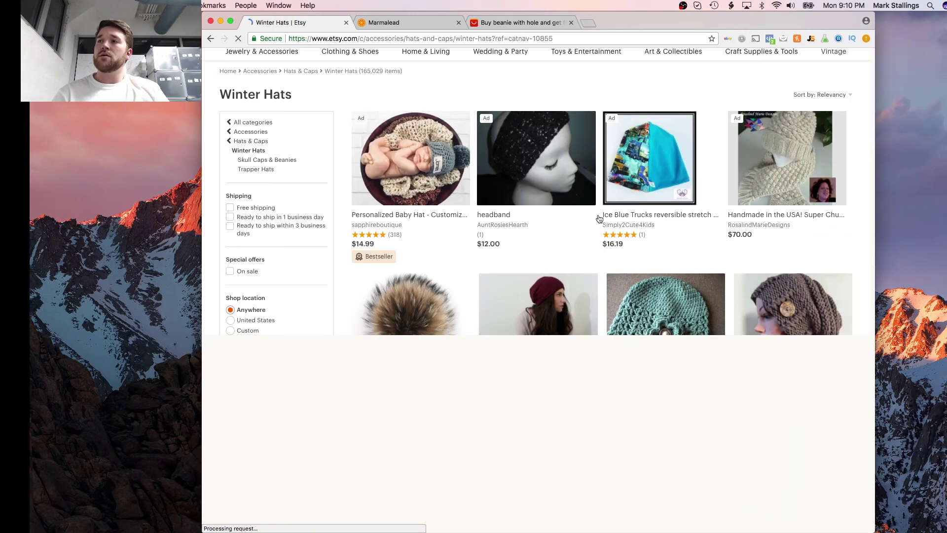
{"action": "scroll", "coordinate": [595, 217], "scroll_direction": "down", "scroll_amount": 1}
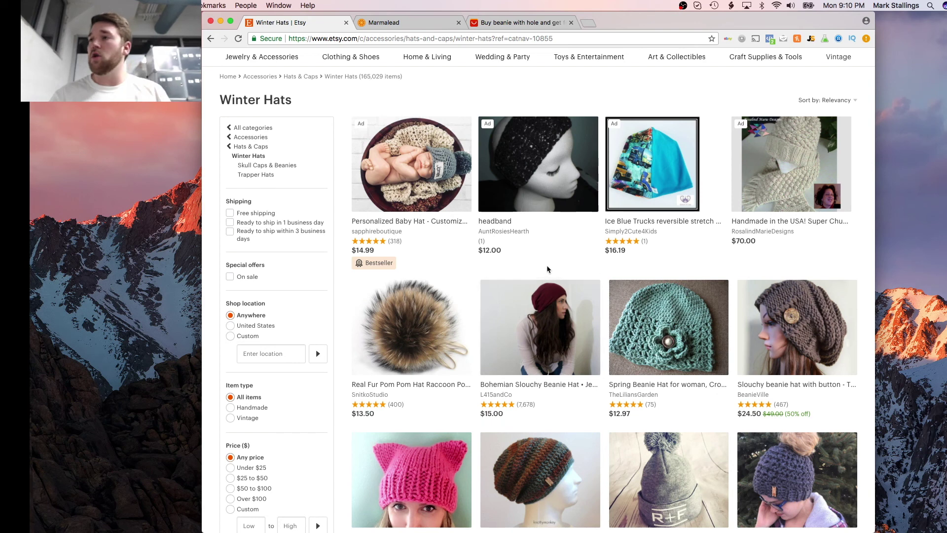
Browse the winter hat listings, comparing hat styles, prices, review counts and bestseller badges for recurring product ideas.
{"action": "scroll", "coordinate": [512, 294], "scroll_direction": "down", "scroll_amount": 3}
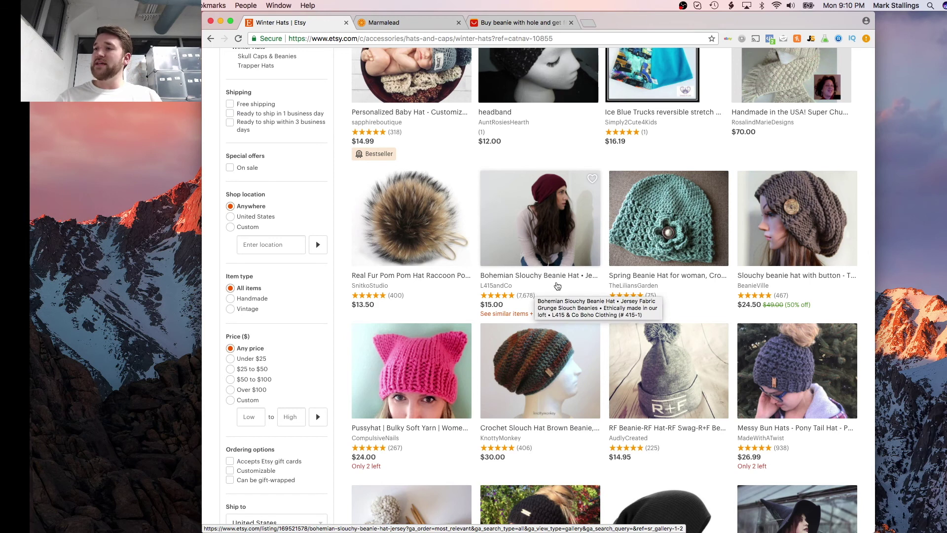
{"action": "scroll", "coordinate": [548, 286], "scroll_direction": "down", "scroll_amount": 2}
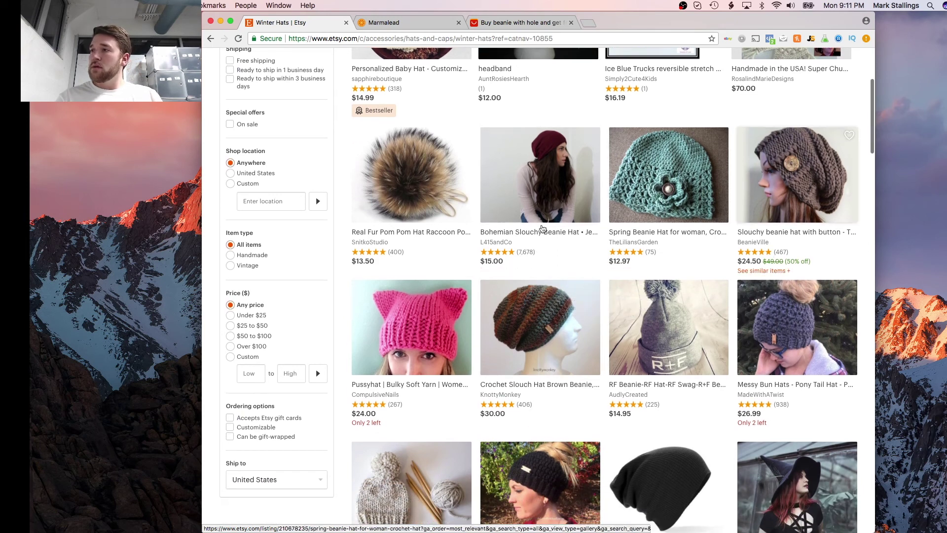
{"action": "scroll", "coordinate": [449, 296], "scroll_direction": "down", "scroll_amount": 2}
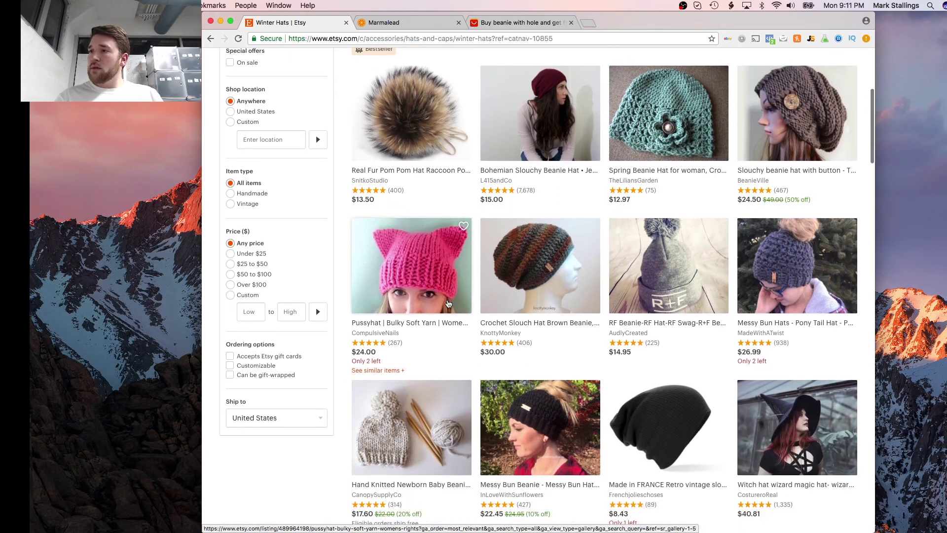
{"action": "scroll", "coordinate": [614, 306], "scroll_direction": "down", "scroll_amount": 2}
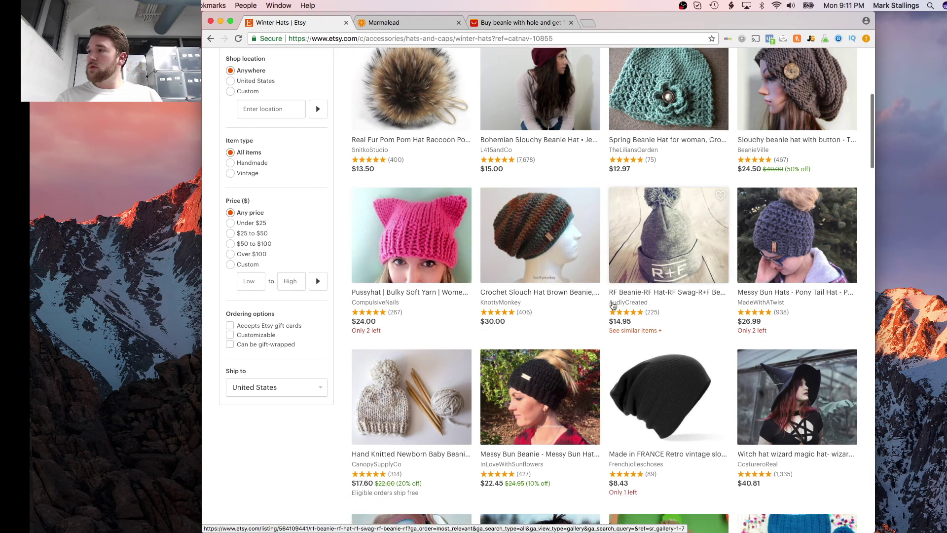
{"action": "scroll", "coordinate": [651, 293], "scroll_direction": "down", "scroll_amount": 2}
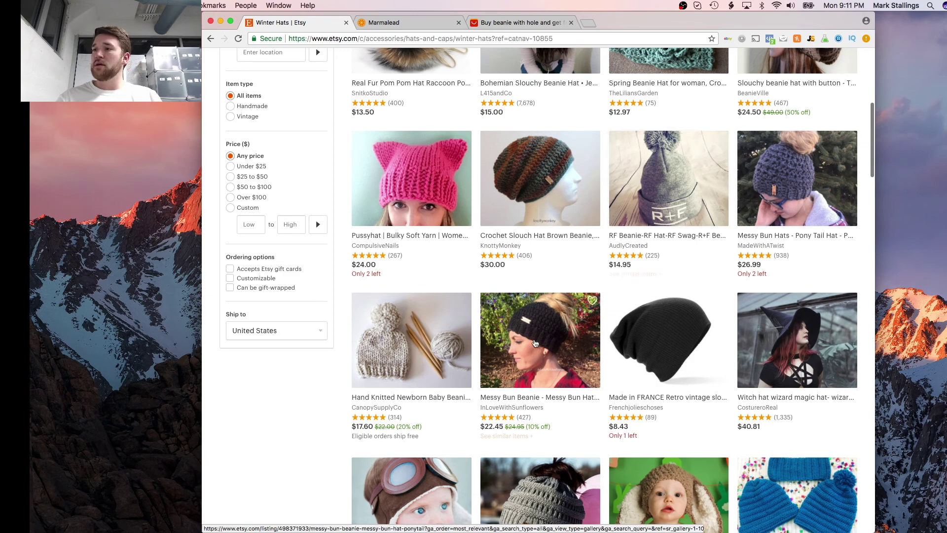
{"action": "scroll", "coordinate": [518, 393], "scroll_direction": "down", "scroll_amount": 5}
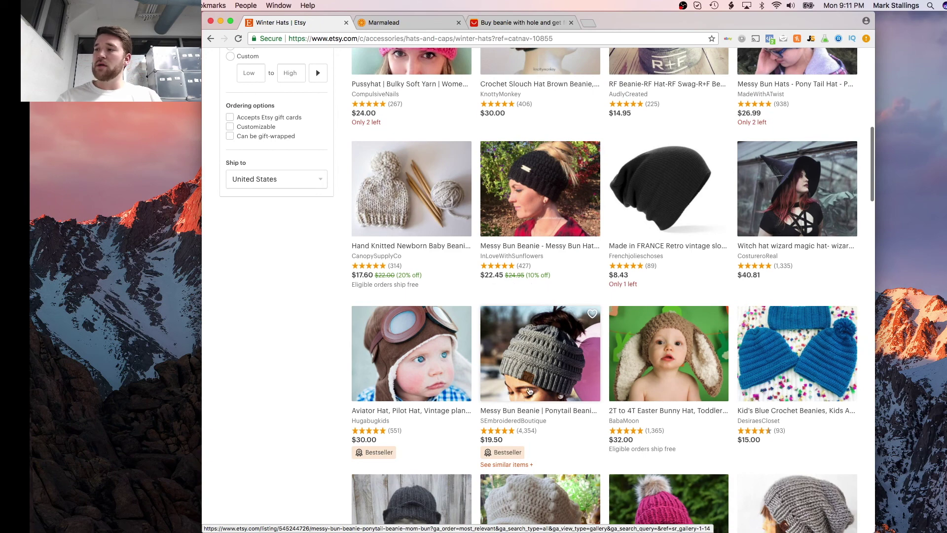
{"action": "scroll", "coordinate": [530, 391], "scroll_direction": "down", "scroll_amount": 6}
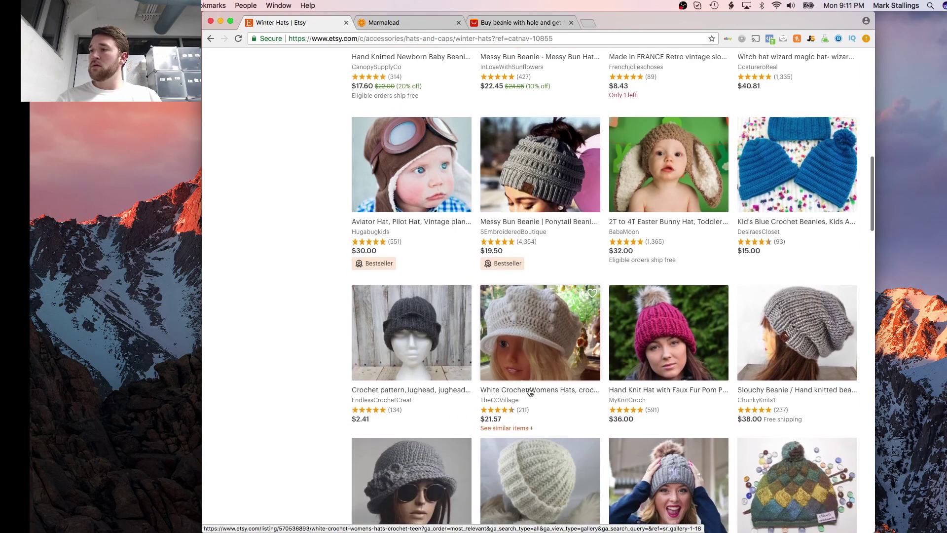
{"action": "scroll", "coordinate": [530, 392], "scroll_direction": "down", "scroll_amount": 9}
{"action": "scroll", "coordinate": [530, 392], "scroll_direction": "down", "scroll_amount": 8}
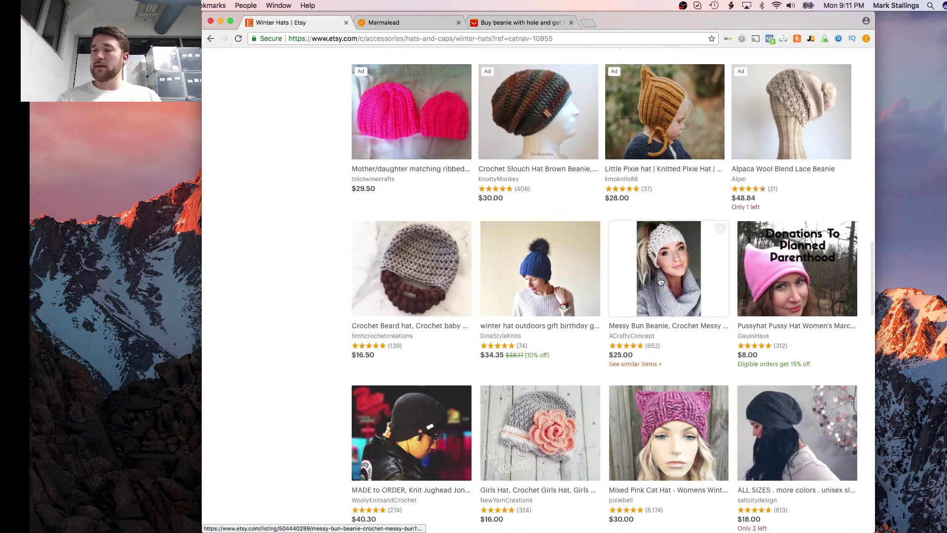
{"action": "scroll", "coordinate": [660, 282], "scroll_direction": "up", "scroll_amount": 12}
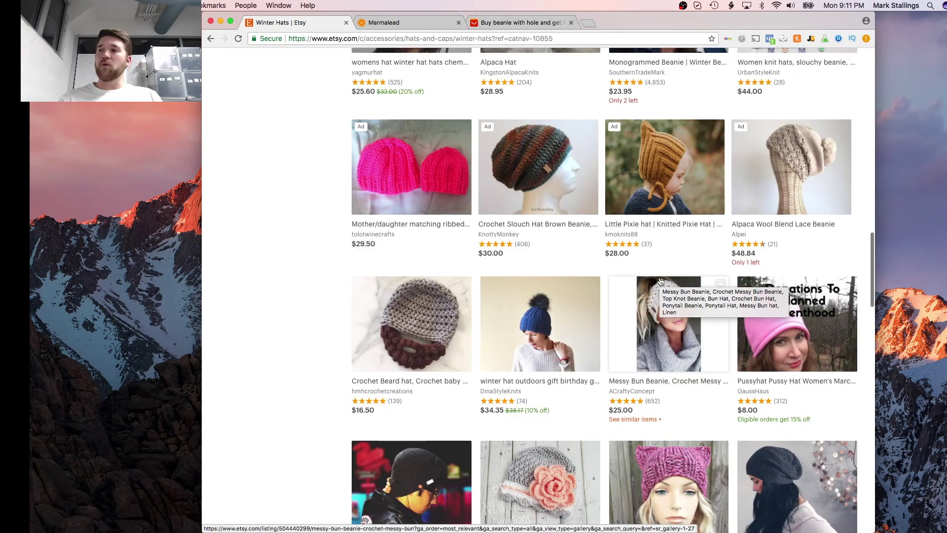
{"action": "scroll", "coordinate": [660, 281], "scroll_direction": "up", "scroll_amount": 8}
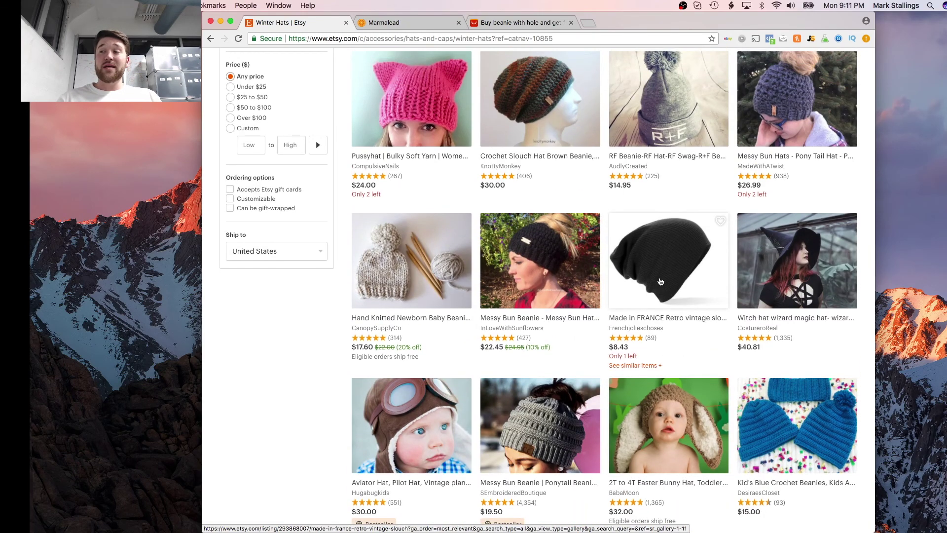
{"action": "scroll", "coordinate": [661, 282], "scroll_direction": "up", "scroll_amount": 1}
{"action": "scroll", "coordinate": [661, 282], "scroll_direction": "down", "scroll_amount": 4}
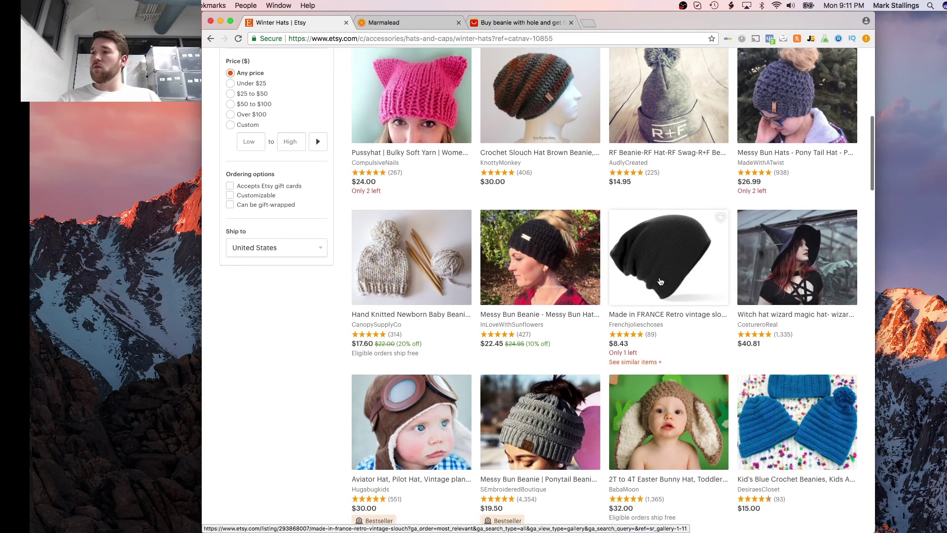
{"action": "scroll", "coordinate": [661, 282], "scroll_direction": "up", "scroll_amount": 1}
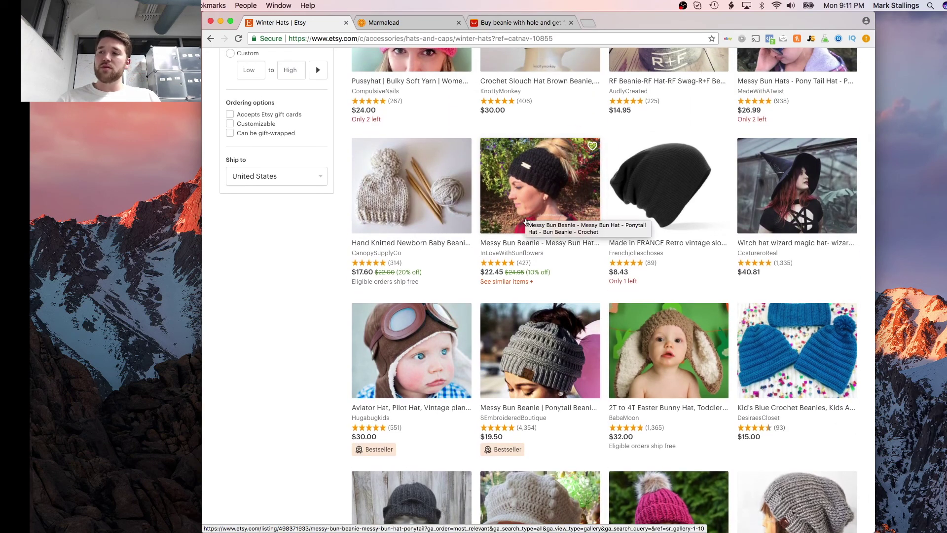
{"action": "scroll", "coordinate": [514, 290], "scroll_direction": "down", "scroll_amount": 3}
{"action": "scroll", "coordinate": [515, 295], "scroll_direction": "down", "scroll_amount": 7}
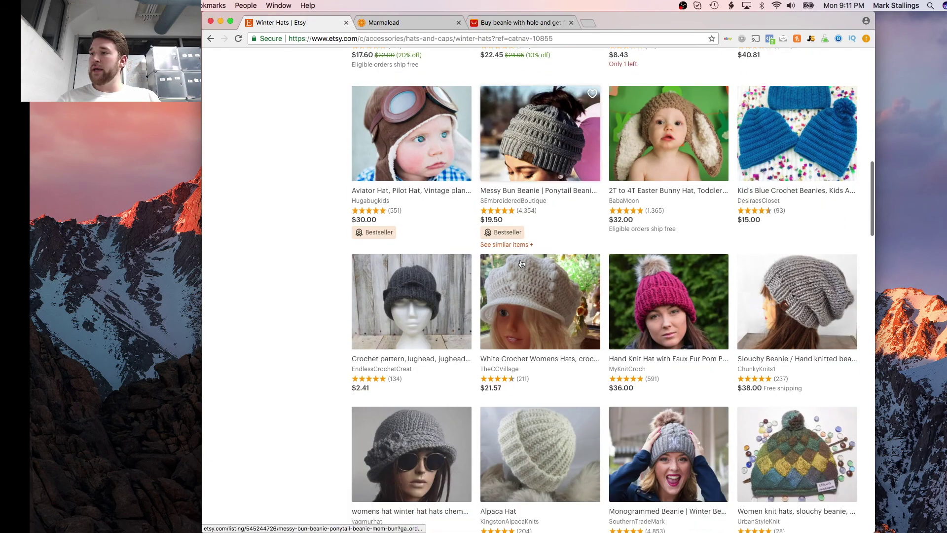
{"action": "scroll", "coordinate": [548, 326], "scroll_direction": "down", "scroll_amount": 3}
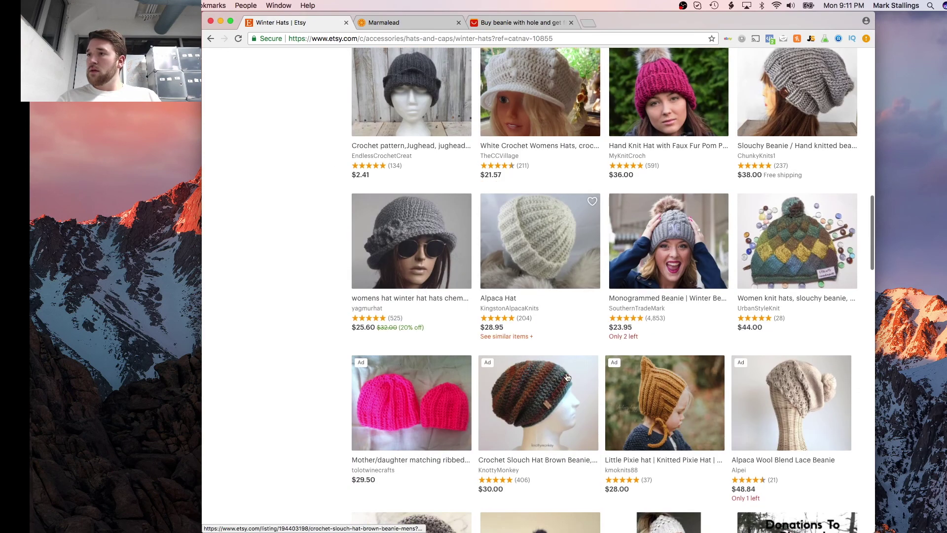
{"action": "scroll", "coordinate": [567, 377], "scroll_direction": "down", "scroll_amount": 4}
{"action": "scroll", "coordinate": [567, 378], "scroll_direction": "down", "scroll_amount": 1}
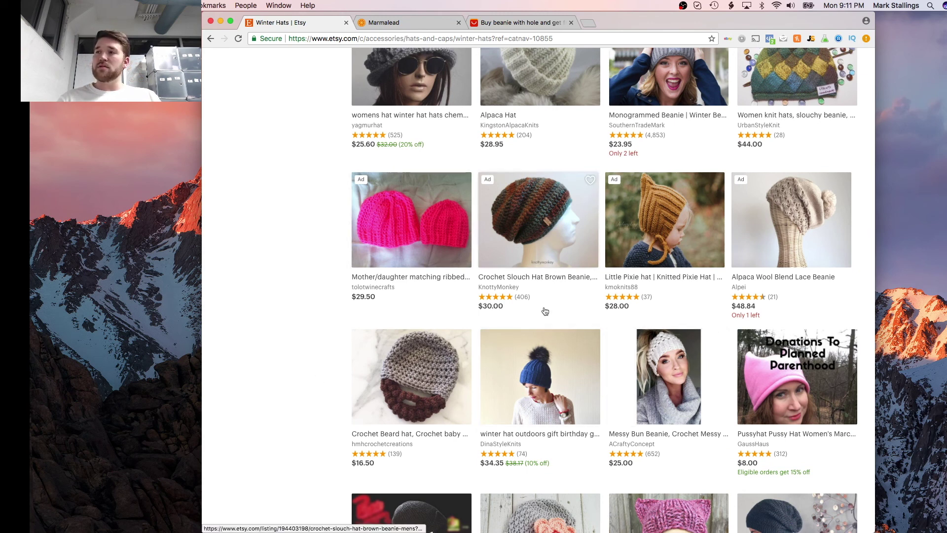
Return to the bestseller Messy Bun Beanie | Ponytail Beanie from SEmbroideredBoutique and open its listing.
{"action": "scroll", "coordinate": [545, 311], "scroll_direction": "up", "scroll_amount": 5}
{"action": "scroll", "coordinate": [545, 311], "scroll_direction": "up", "scroll_amount": 2}
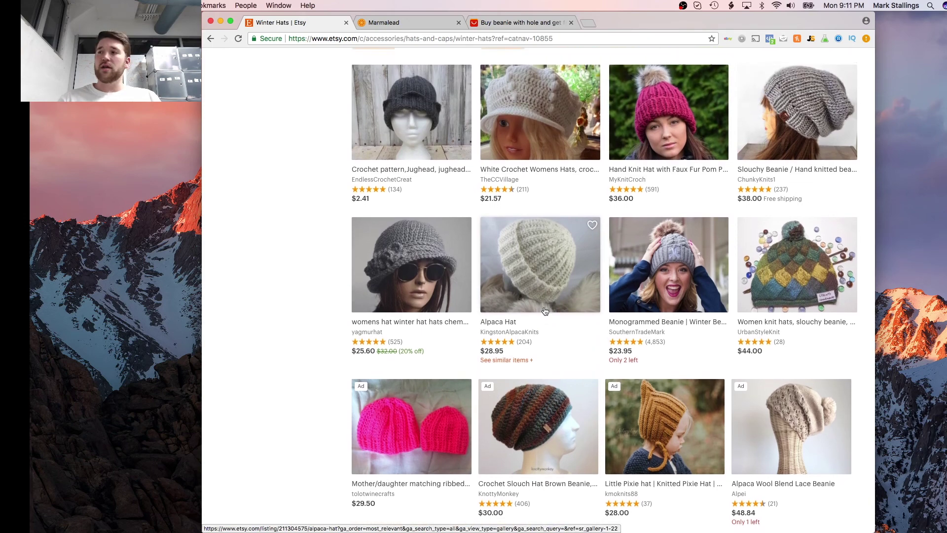
{"action": "scroll", "coordinate": [545, 310], "scroll_direction": "up", "scroll_amount": 9}
{"action": "scroll", "coordinate": [545, 311], "scroll_direction": "up", "scroll_amount": 1}
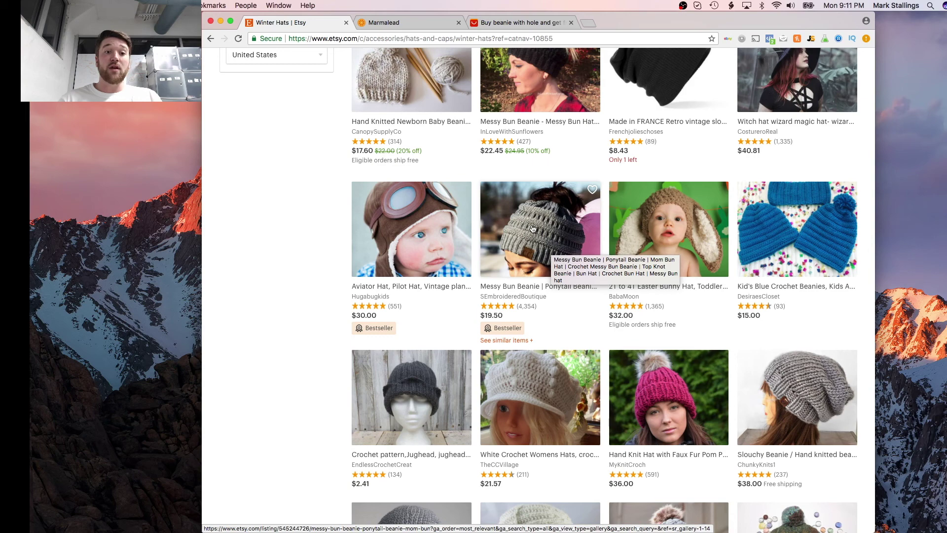
{"action": "scroll", "coordinate": [532, 228], "scroll_direction": "down", "scroll_amount": 2}
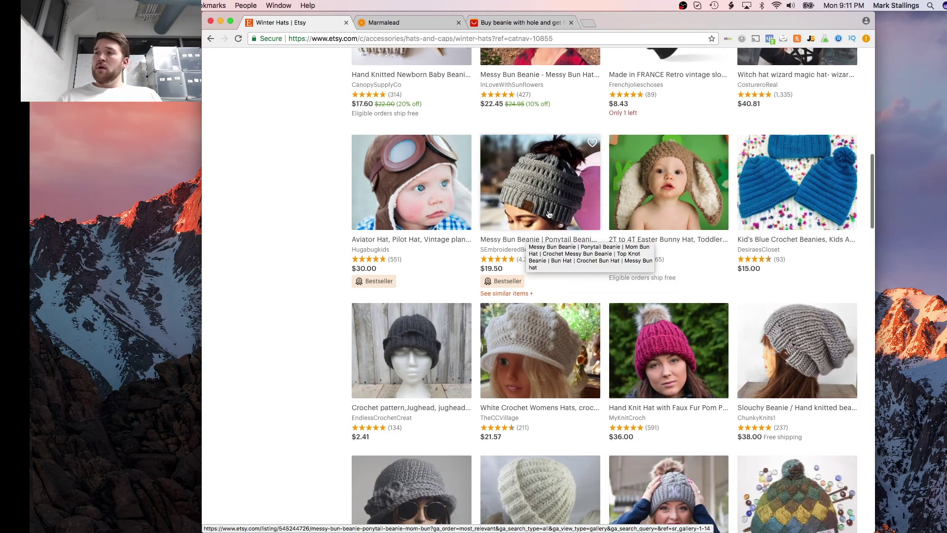
{"action": "left_click", "coordinate": [538, 185]}
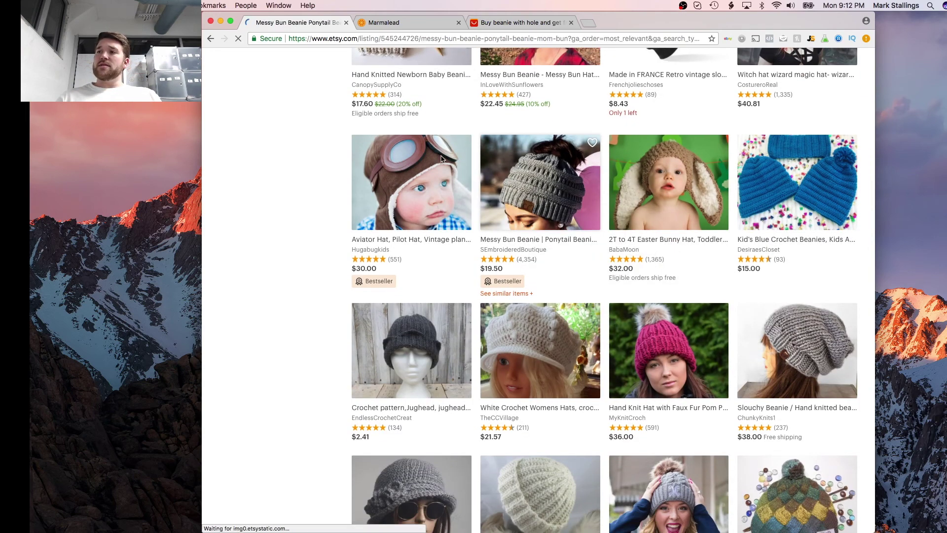
Examine the messy bun beanie listing's photos, overview, description and the dates and content of its customer reviews.
{"action": "scroll", "coordinate": [481, 295], "scroll_direction": "down", "scroll_amount": 1}
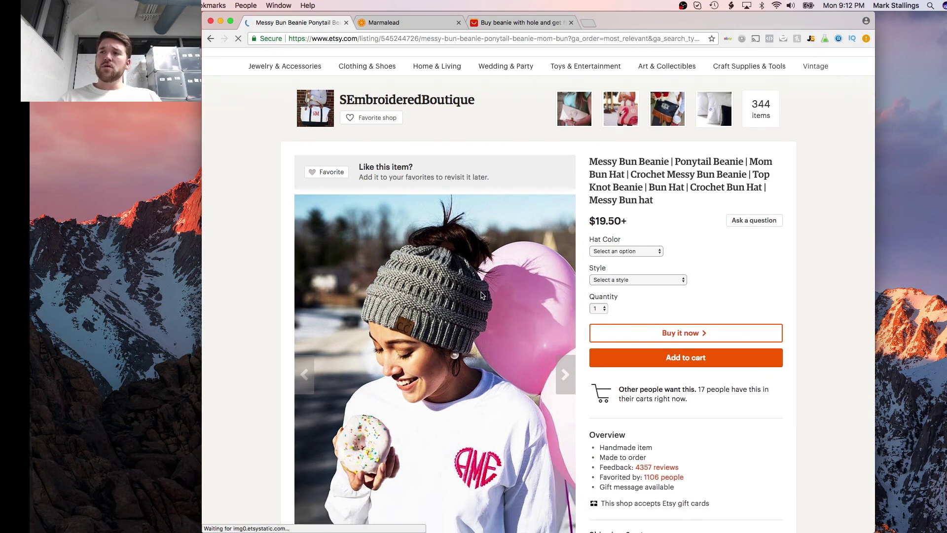
{"action": "scroll", "coordinate": [482, 295], "scroll_direction": "down", "scroll_amount": 6}
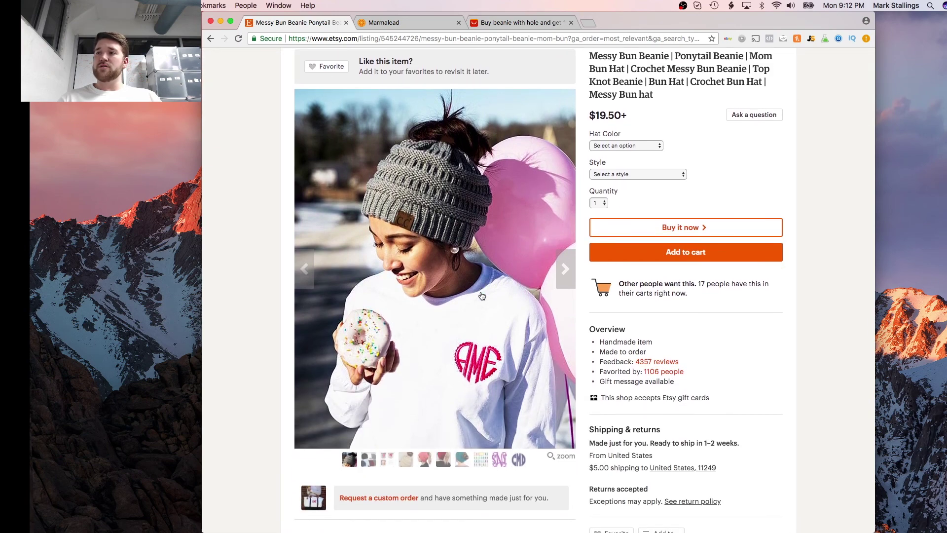
{"action": "scroll", "coordinate": [482, 295], "scroll_direction": "down", "scroll_amount": 10}
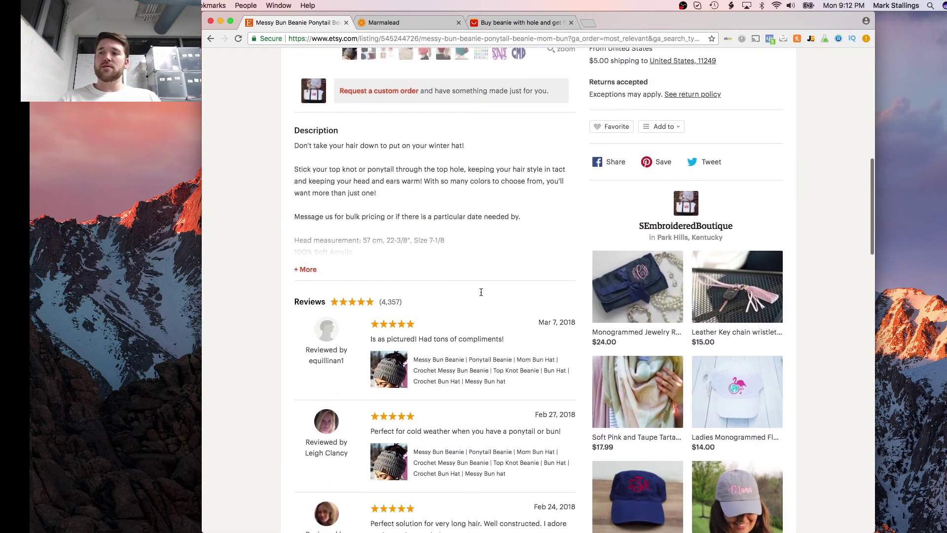
{"action": "scroll", "coordinate": [482, 295], "scroll_direction": "down", "scroll_amount": 7}
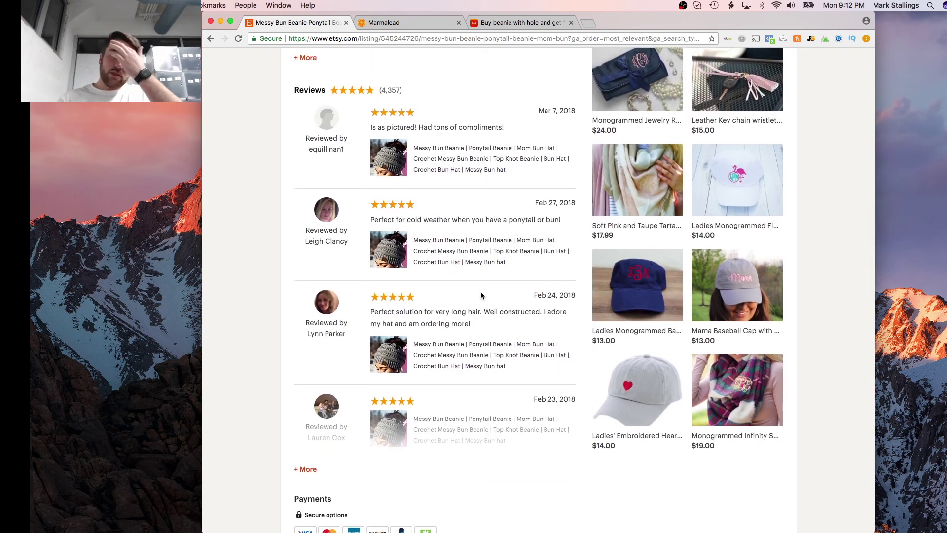
{"action": "scroll", "coordinate": [474, 218], "scroll_direction": "up", "scroll_amount": 1}
{"action": "scroll", "coordinate": [475, 217], "scroll_direction": "up", "scroll_amount": 6}
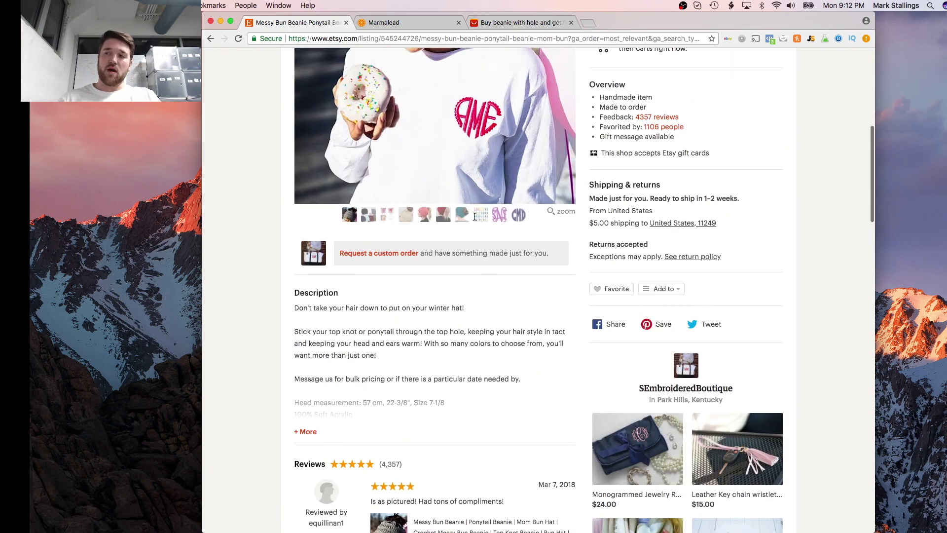
{"action": "scroll", "coordinate": [475, 217], "scroll_direction": "down", "scroll_amount": 5}
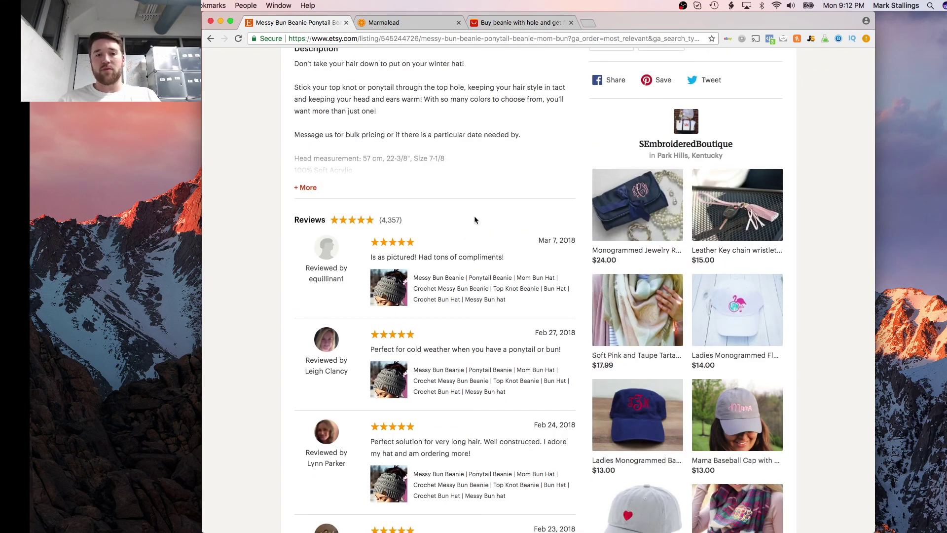
{"action": "scroll", "coordinate": [474, 217], "scroll_direction": "down", "scroll_amount": 3}
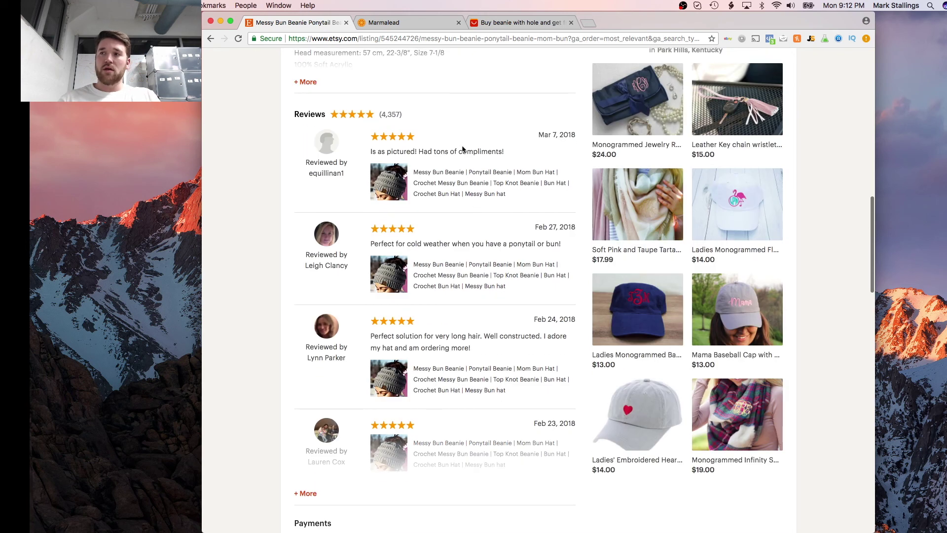
{"action": "scroll", "coordinate": [402, 400], "scroll_direction": "down", "scroll_amount": 1}
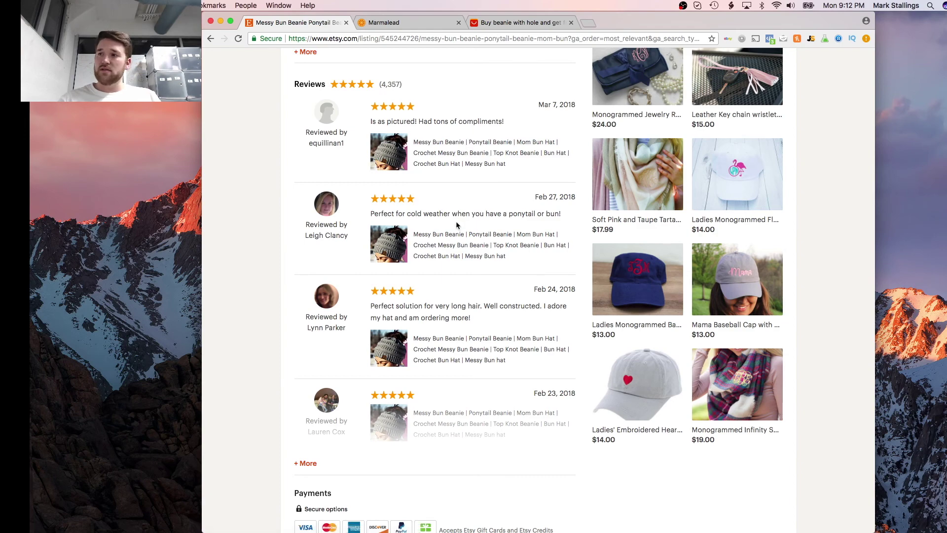
Expand the listing's reviews section and check which products the additional recent reviews refer to and their dates.
{"action": "left_click", "coordinate": [306, 463]}
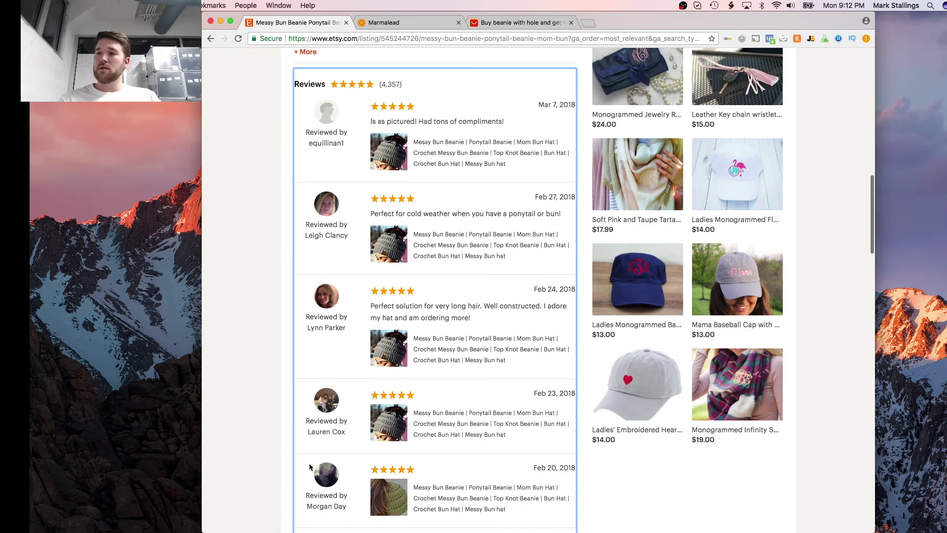
{"action": "scroll", "coordinate": [407, 403], "scroll_direction": "down", "scroll_amount": 3}
{"action": "scroll", "coordinate": [407, 403], "scroll_direction": "down", "scroll_amount": 4}
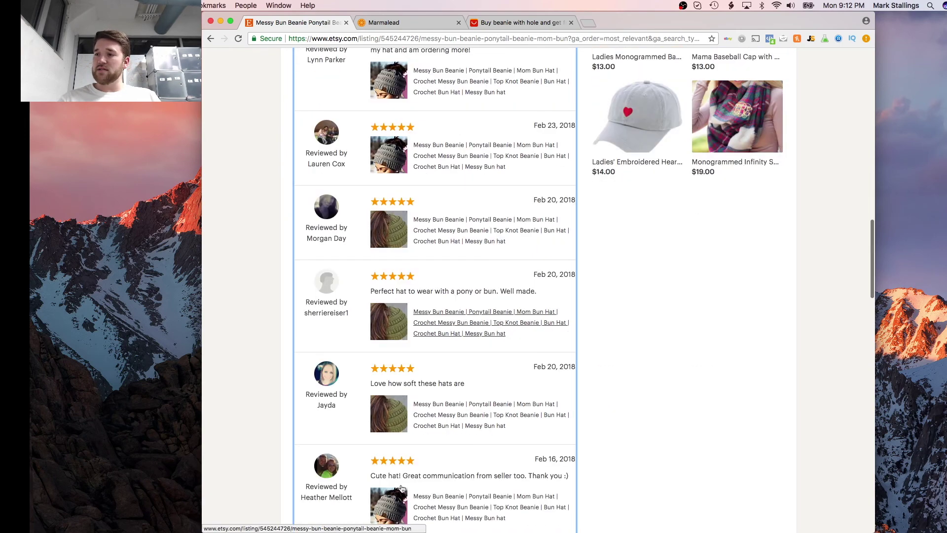
{"action": "scroll", "coordinate": [393, 493], "scroll_direction": "down", "scroll_amount": 3}
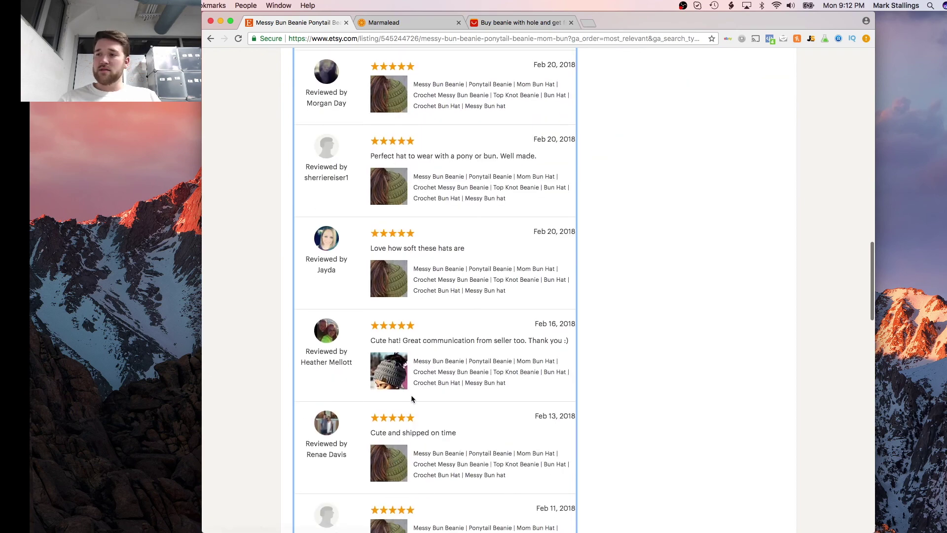
{"action": "scroll", "coordinate": [410, 395], "scroll_direction": "down", "scroll_amount": 3}
{"action": "scroll", "coordinate": [395, 420], "scroll_direction": "up", "scroll_amount": 9}
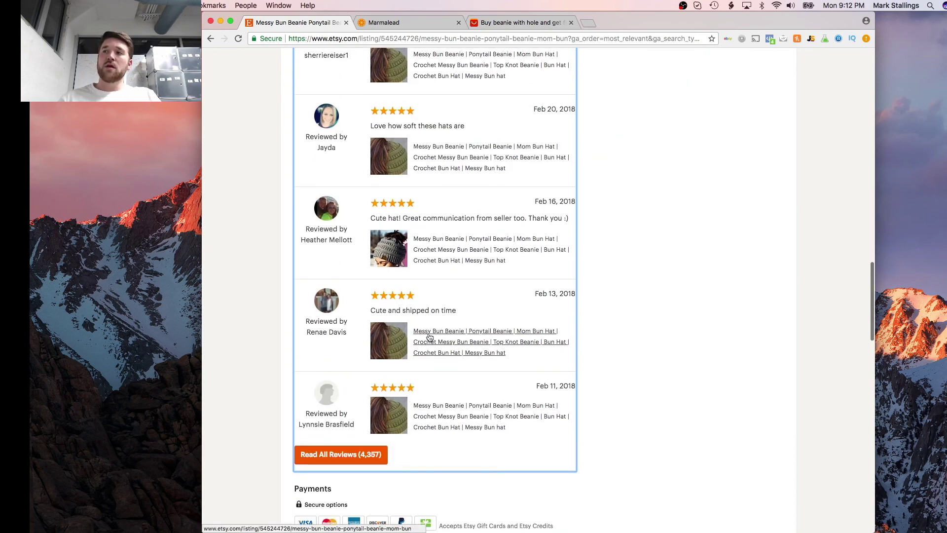
Look back over the messy bun beanie listing's reviews, price, options, cart interest and overview details.
{"action": "scroll", "coordinate": [430, 337], "scroll_direction": "up", "scroll_amount": 5}
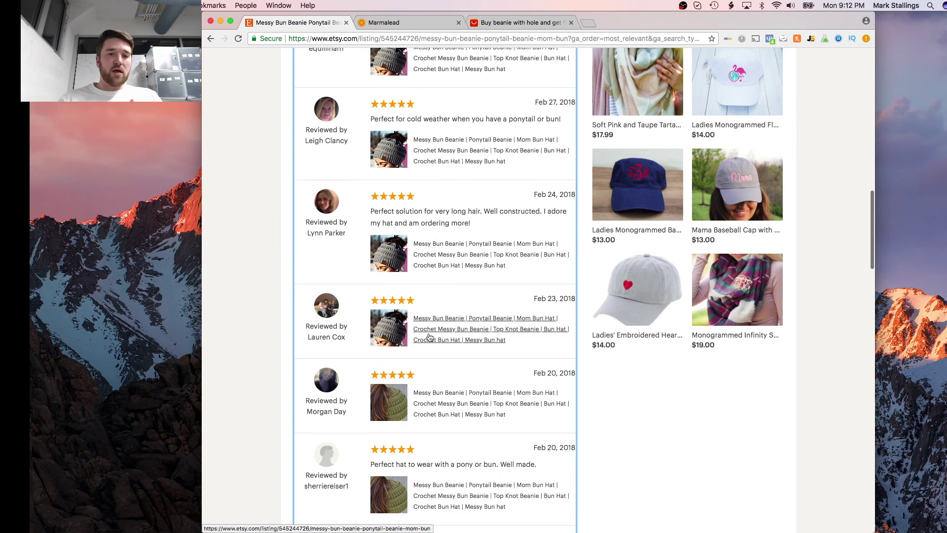
{"action": "scroll", "coordinate": [429, 334], "scroll_direction": "up", "scroll_amount": 15}
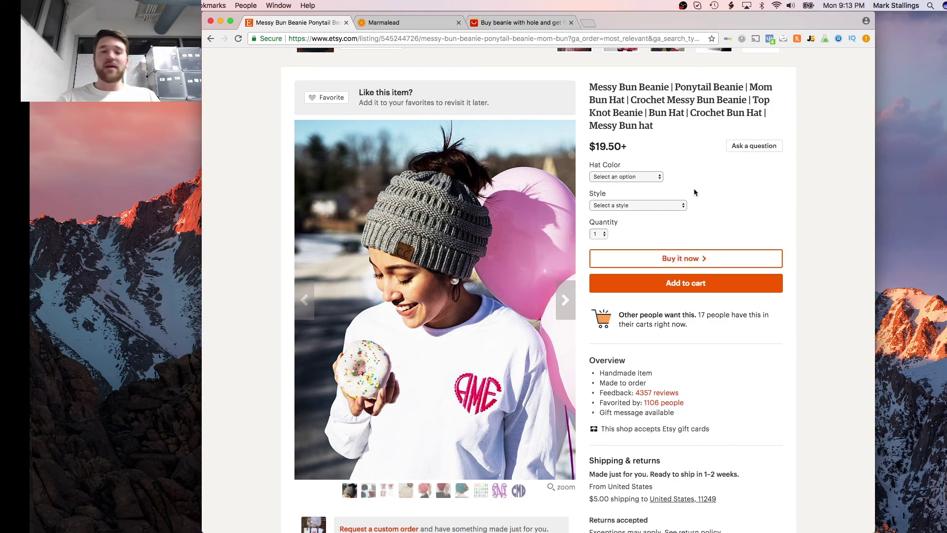
{"action": "scroll", "coordinate": [694, 192], "scroll_direction": "up", "scroll_amount": 3}
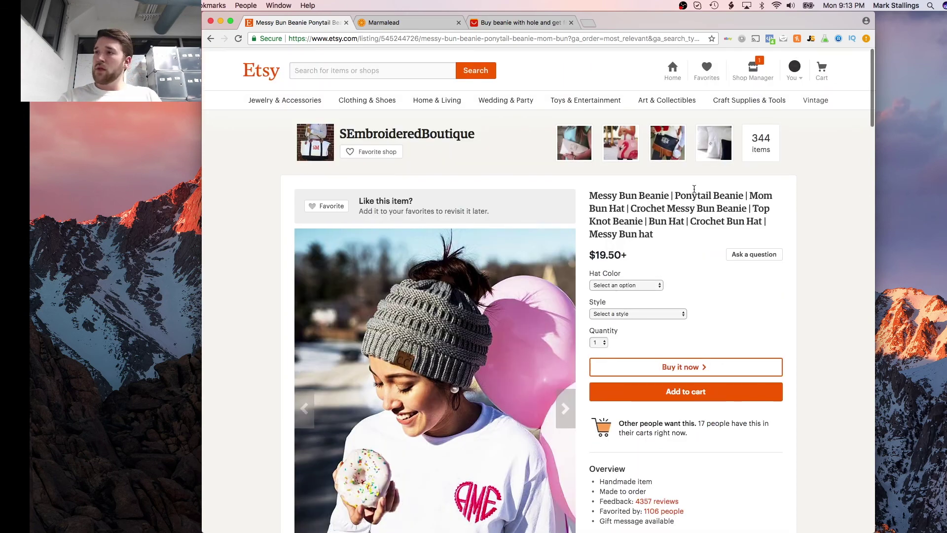
{"action": "scroll", "coordinate": [694, 192], "scroll_direction": "down", "scroll_amount": 3}
{"action": "scroll", "coordinate": [694, 192], "scroll_direction": "down", "scroll_amount": 10}
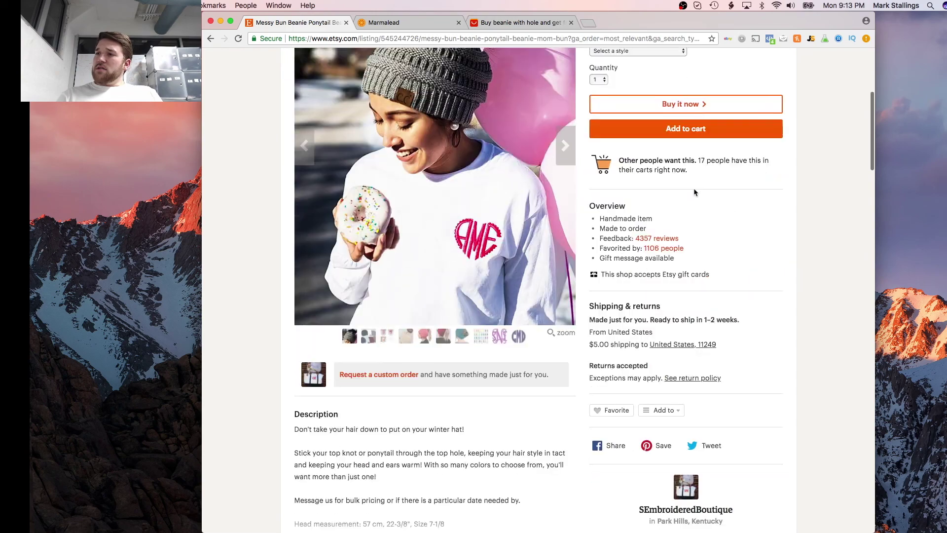
{"action": "scroll", "coordinate": [694, 192], "scroll_direction": "down", "scroll_amount": 5}
{"action": "scroll", "coordinate": [696, 188], "scroll_direction": "up", "scroll_amount": 15}
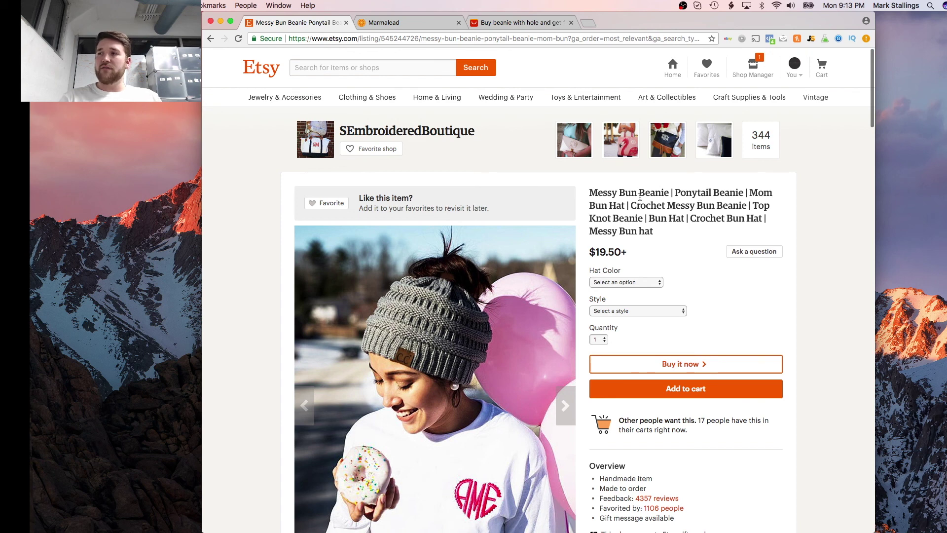
Copy the phrase "Messy Bun Beanie" from the listing title and search for it in Marmalead.
{"action": "left_click_drag", "start_coordinate": [669, 193], "coordinate": [591, 191]}
{"action": "key", "text": "super+c"}
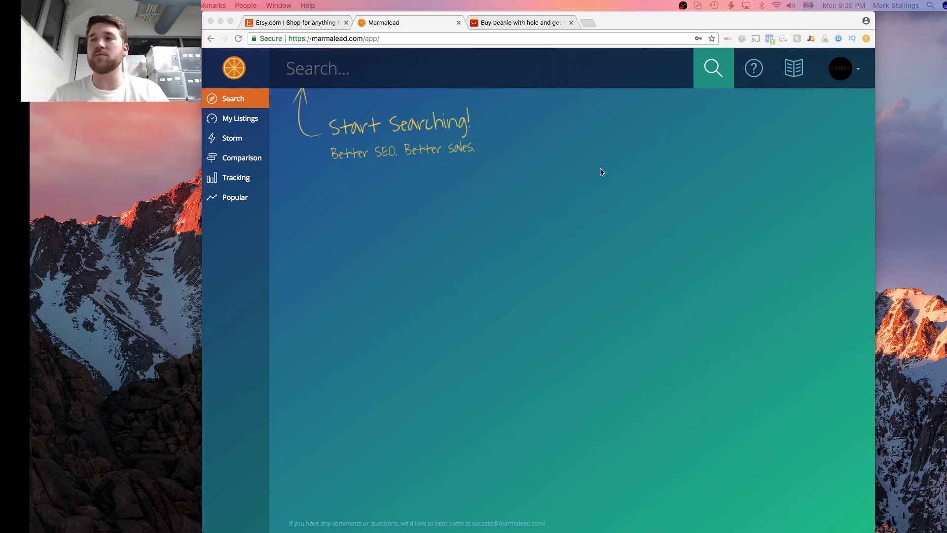
{"action": "left_click", "coordinate": [451, 66]}
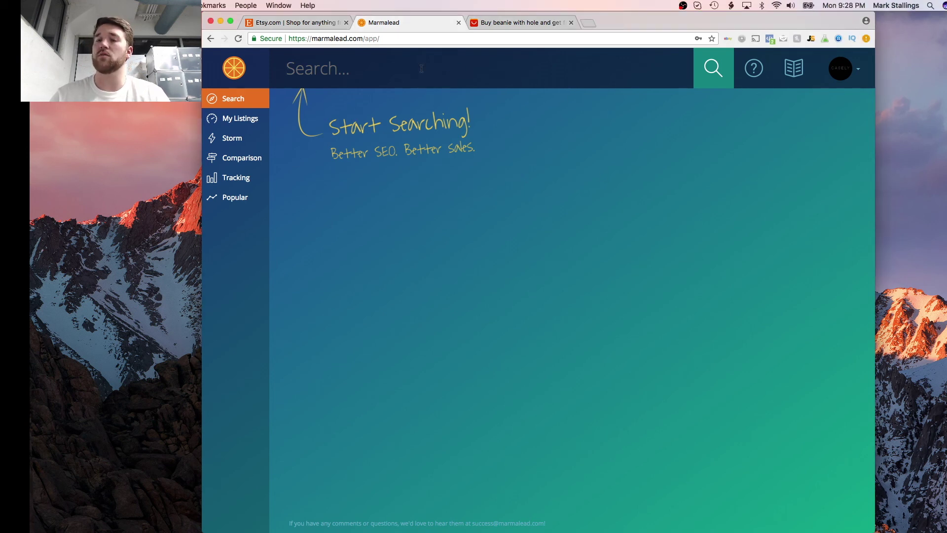
{"action": "key", "text": "super+v"}
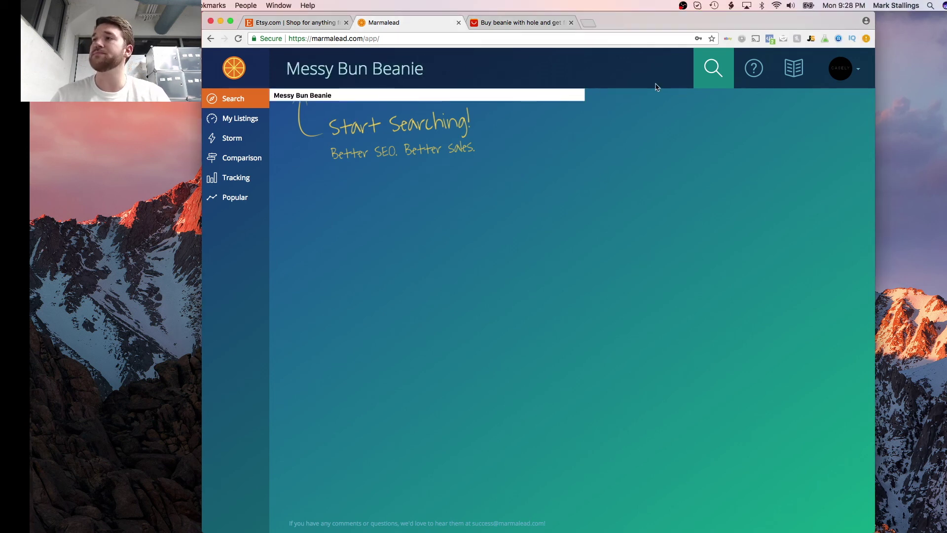
{"action": "left_click", "coordinate": [704, 75]}
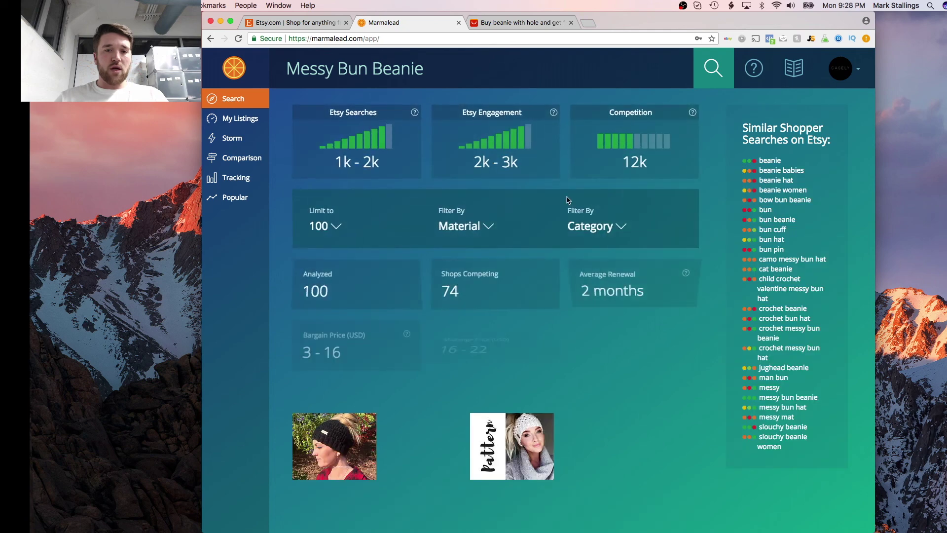
Examine the keyword's Etsy searches, engagement, competition, price ranges, competing listing photos and the most common price in the Price Spread chart.
{"action": "scroll", "coordinate": [568, 222], "scroll_direction": "down", "scroll_amount": 1}
{"action": "scroll", "coordinate": [518, 177], "scroll_direction": "up", "scroll_amount": 1}
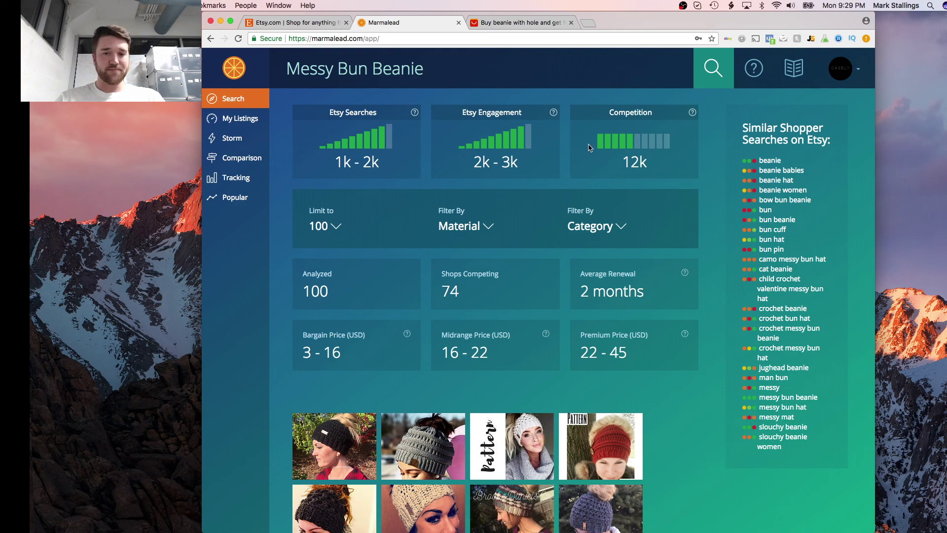
{"action": "scroll", "coordinate": [608, 197], "scroll_direction": "down", "scroll_amount": 3}
{"action": "scroll", "coordinate": [607, 197], "scroll_direction": "down", "scroll_amount": 10}
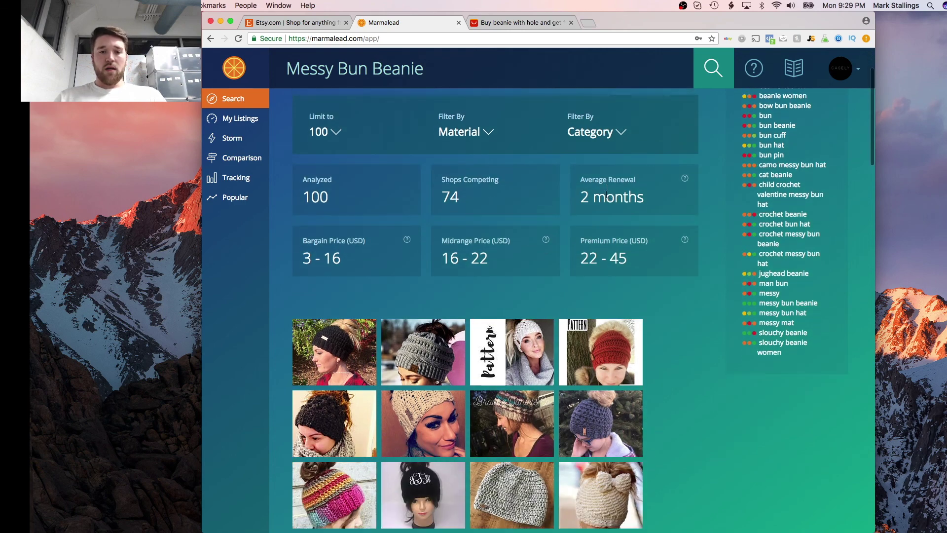
{"action": "scroll", "coordinate": [607, 194], "scroll_direction": "down", "scroll_amount": 14}
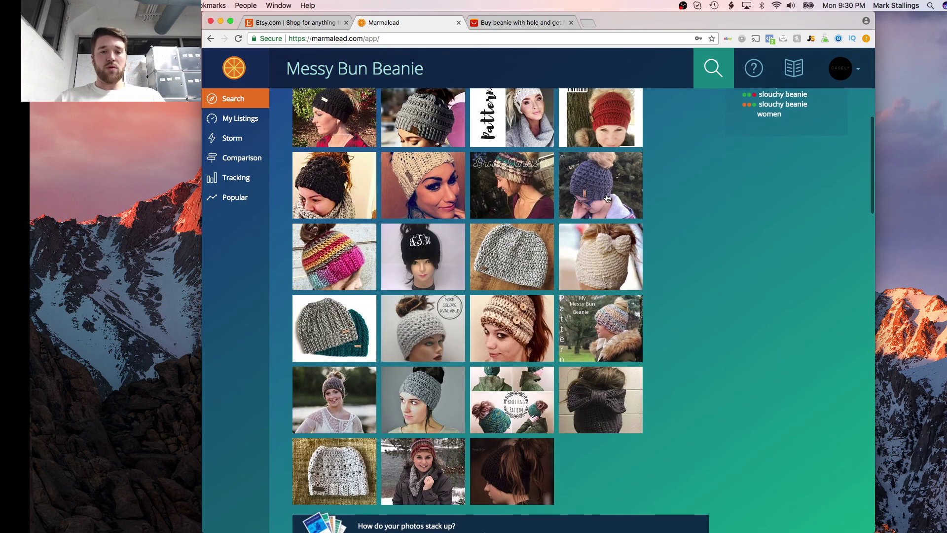
{"action": "scroll", "coordinate": [607, 197], "scroll_direction": "down", "scroll_amount": 6}
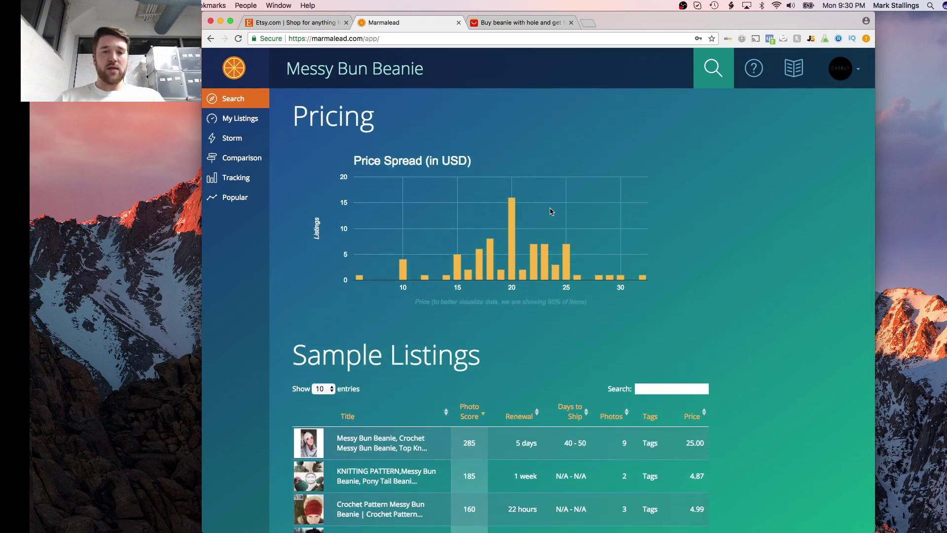
{"action": "mouse_move", "coordinate": [512, 211]}
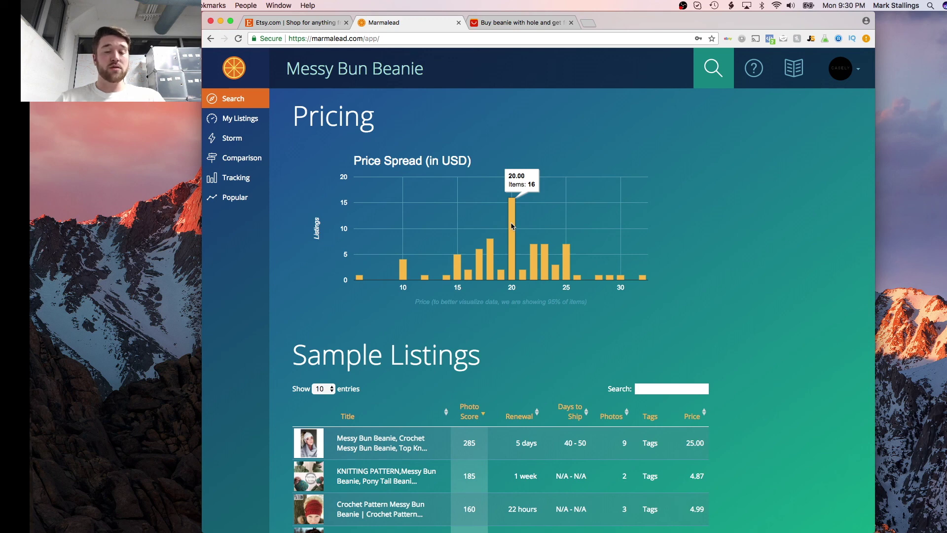
Examine the Sample Listings and Popular Tags tables for the keyword, and recheck its search and engagement figures.
{"action": "scroll", "coordinate": [512, 227], "scroll_direction": "down", "scroll_amount": 5}
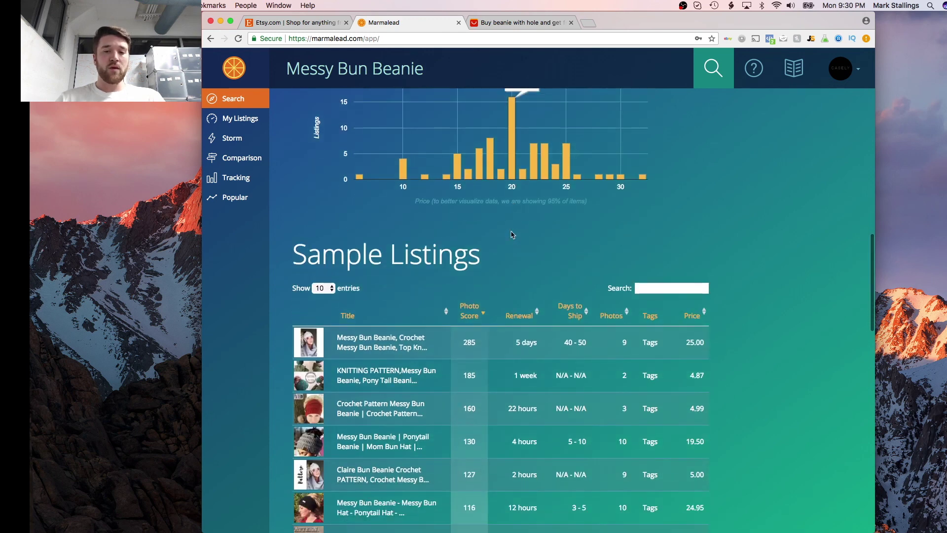
{"action": "scroll", "coordinate": [416, 324], "scroll_direction": "down", "scroll_amount": 3}
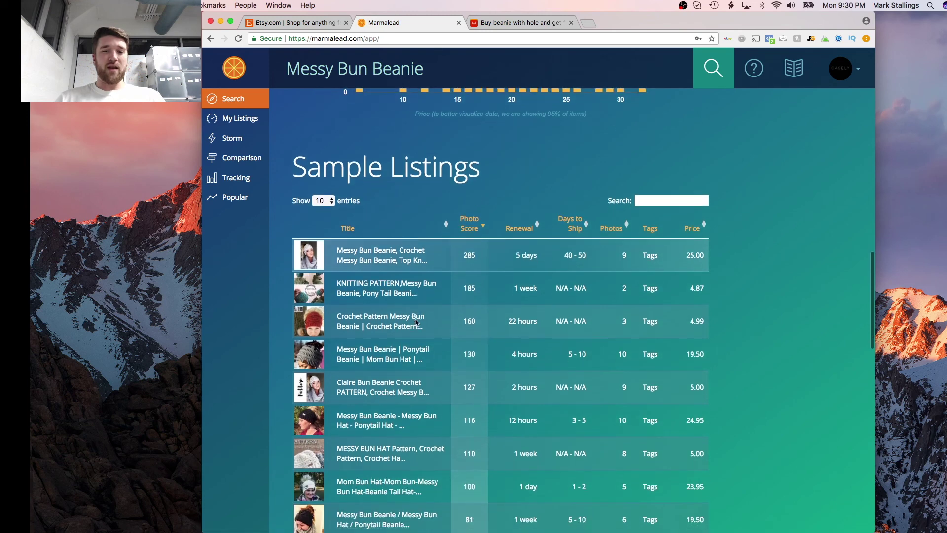
{"action": "scroll", "coordinate": [416, 323], "scroll_direction": "down", "scroll_amount": 1}
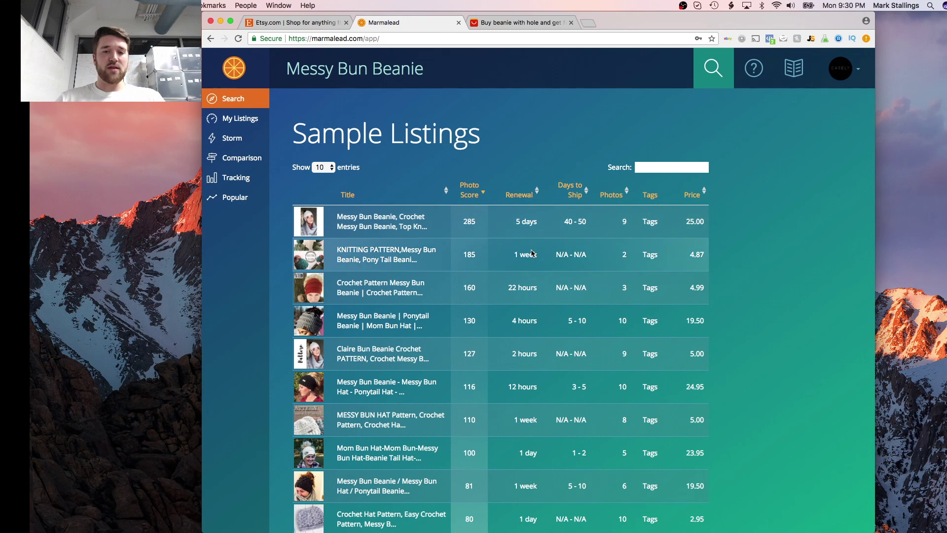
{"action": "scroll", "coordinate": [526, 272], "scroll_direction": "down", "scroll_amount": 1}
{"action": "scroll", "coordinate": [526, 271], "scroll_direction": "down", "scroll_amount": 15}
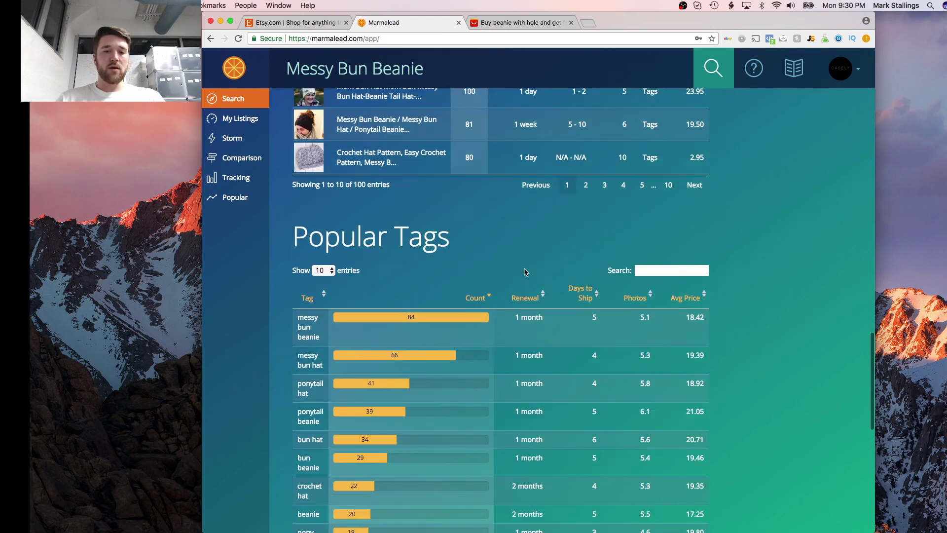
{"action": "scroll", "coordinate": [526, 271], "scroll_direction": "down", "scroll_amount": 3}
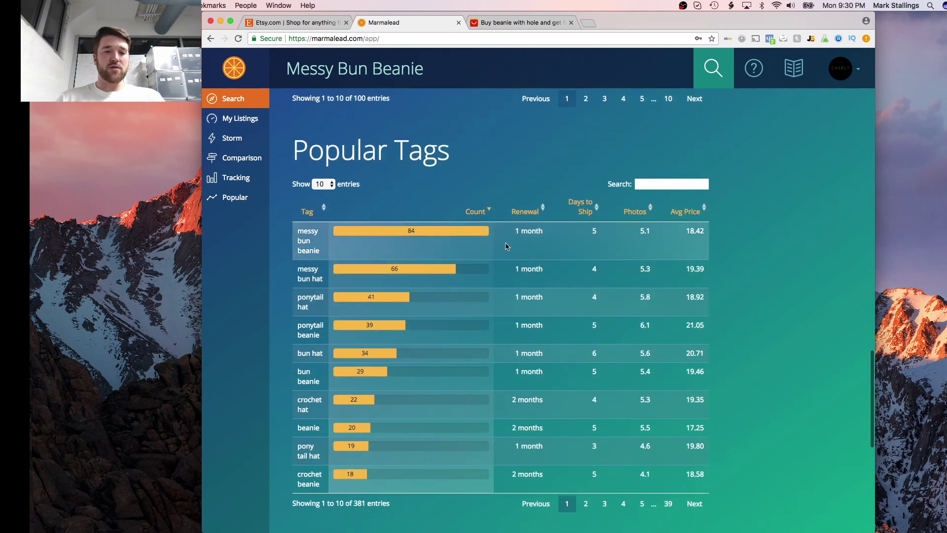
{"action": "left_click", "coordinate": [475, 244]}
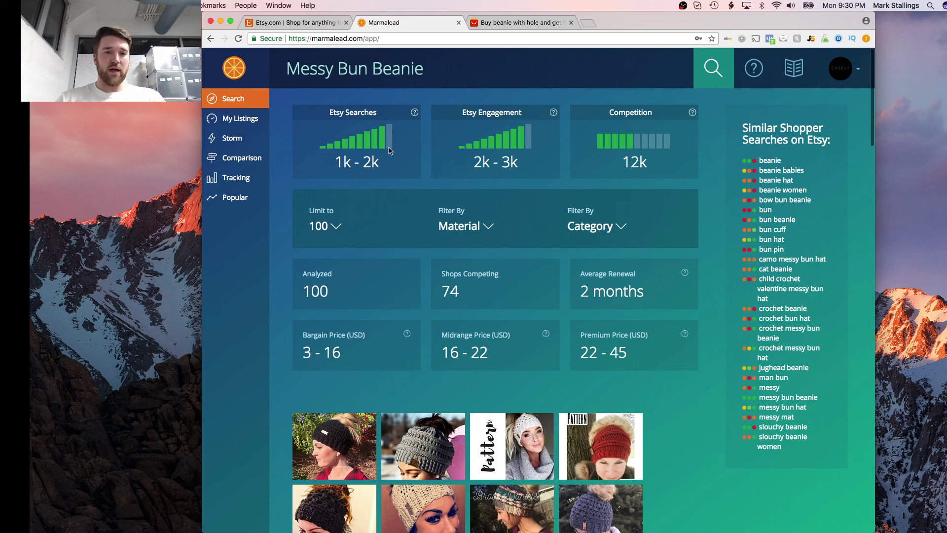
{"action": "scroll", "coordinate": [467, 170], "scroll_direction": "down", "scroll_amount": 15}
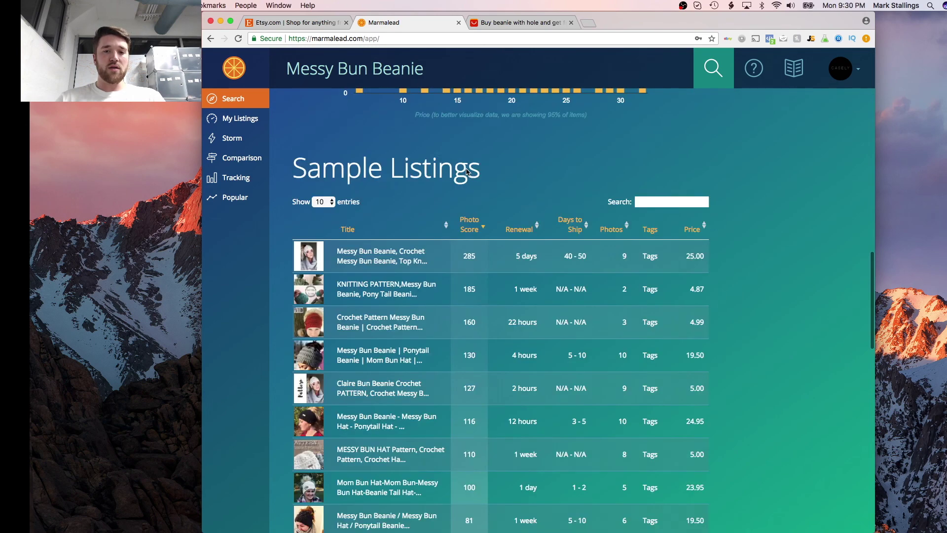
{"action": "scroll", "coordinate": [468, 170], "scroll_direction": "up", "scroll_amount": 1}
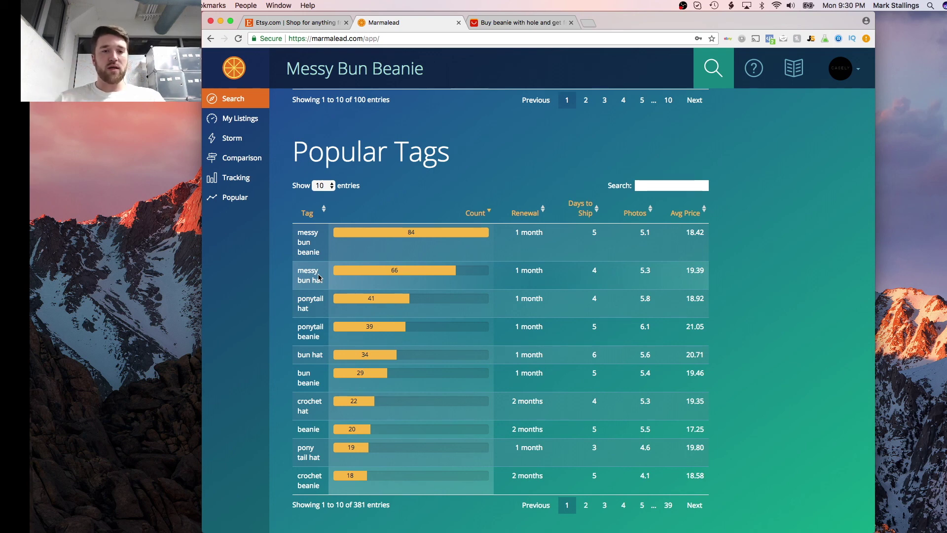
{"action": "scroll", "coordinate": [318, 278], "scroll_direction": "up", "scroll_amount": 20}
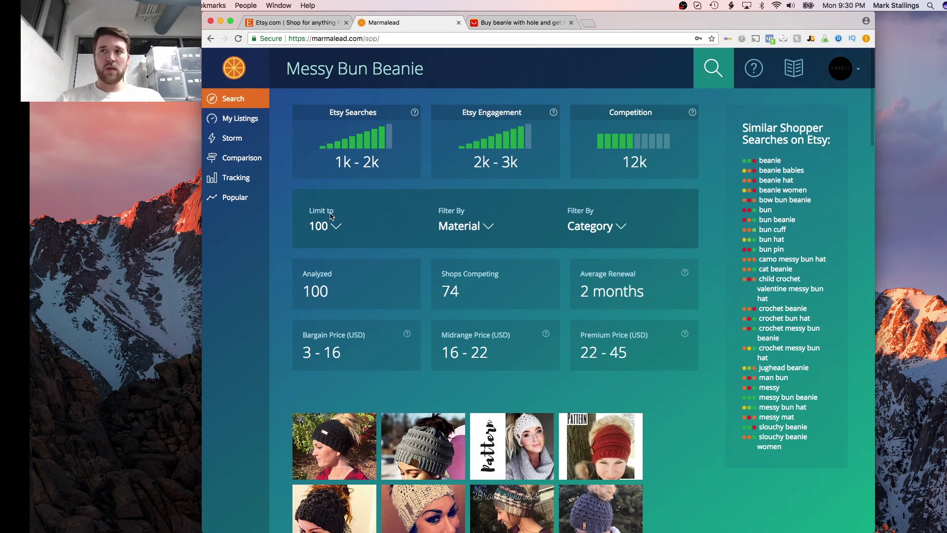
View Marmalead's popular shopper searches, and switch to Etsy to check its own popular search suggestions.
{"action": "left_click", "coordinate": [250, 202]}
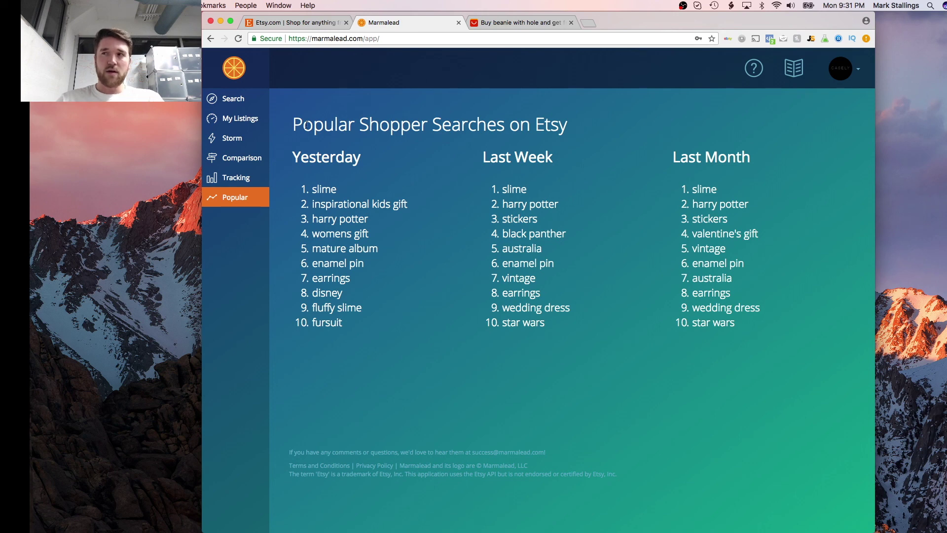
{"action": "left_click", "coordinate": [321, 25]}
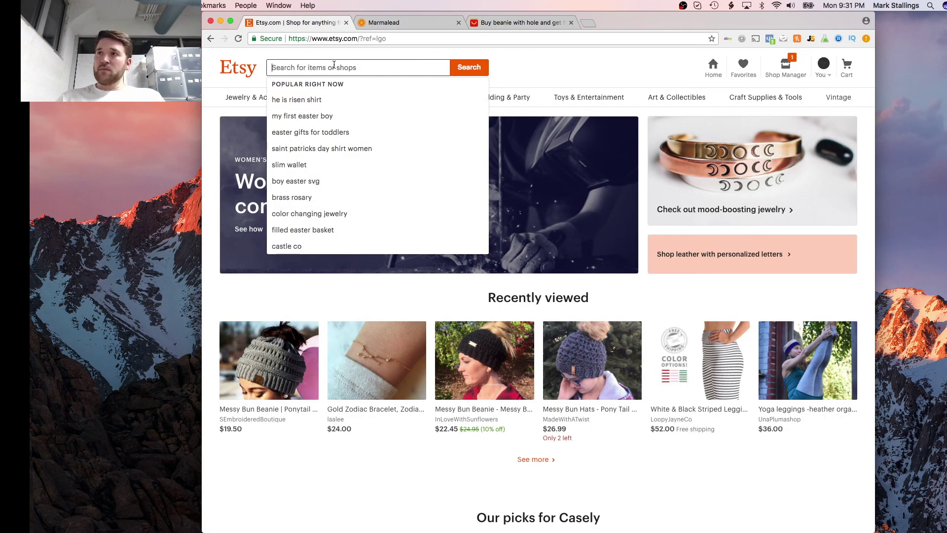
{"action": "left_click", "coordinate": [523, 68]}
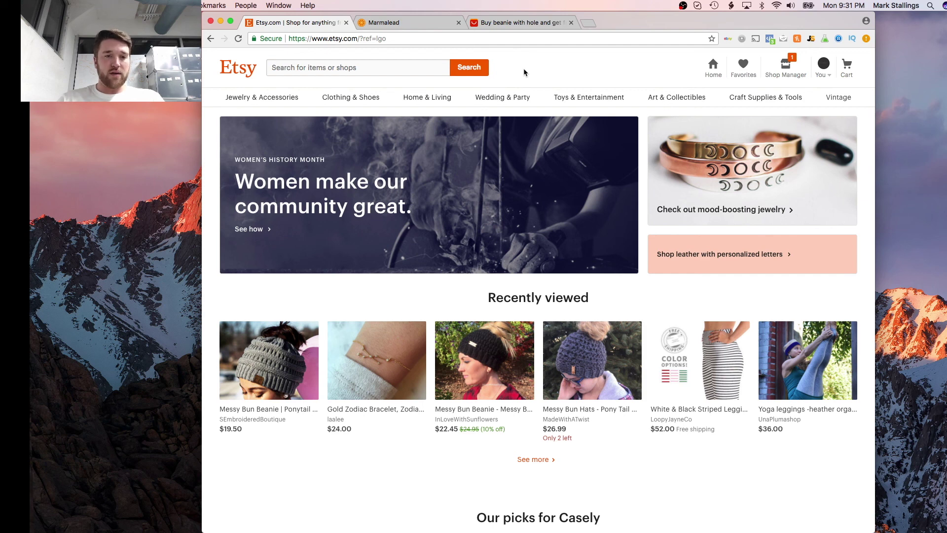
Search Etsy for "leggings".
{"action": "left_click", "coordinate": [400, 66]}
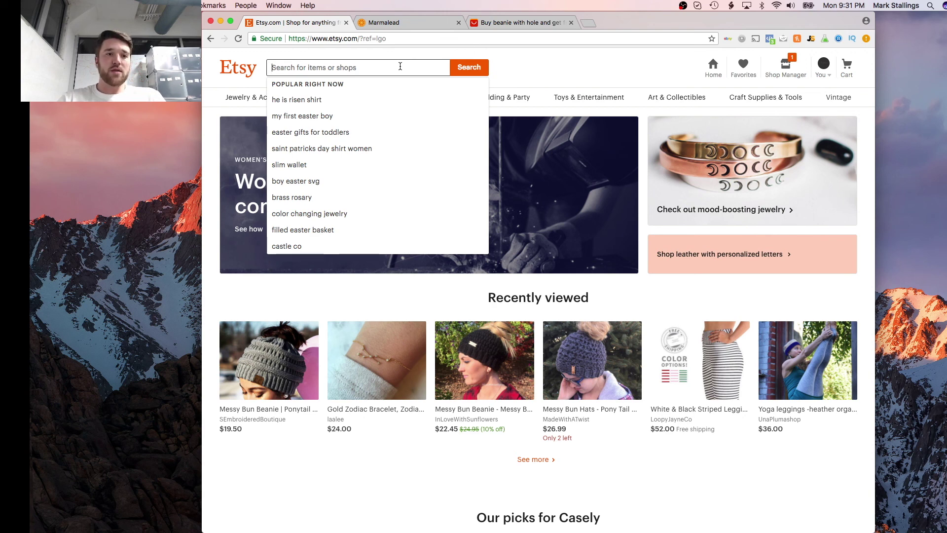
{"action": "type", "text": "leggi"}
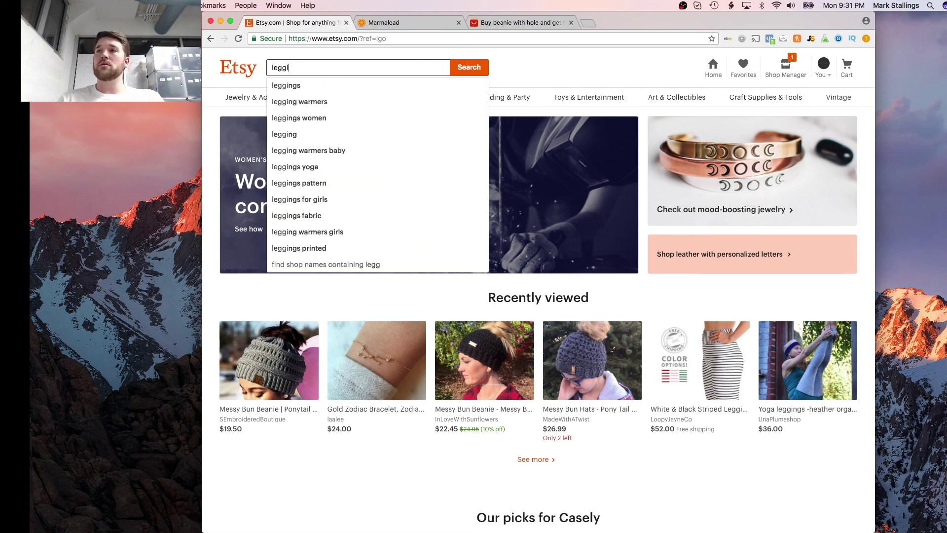
{"action": "type", "text": "ngs"}
{"action": "key", "text": "Return"}
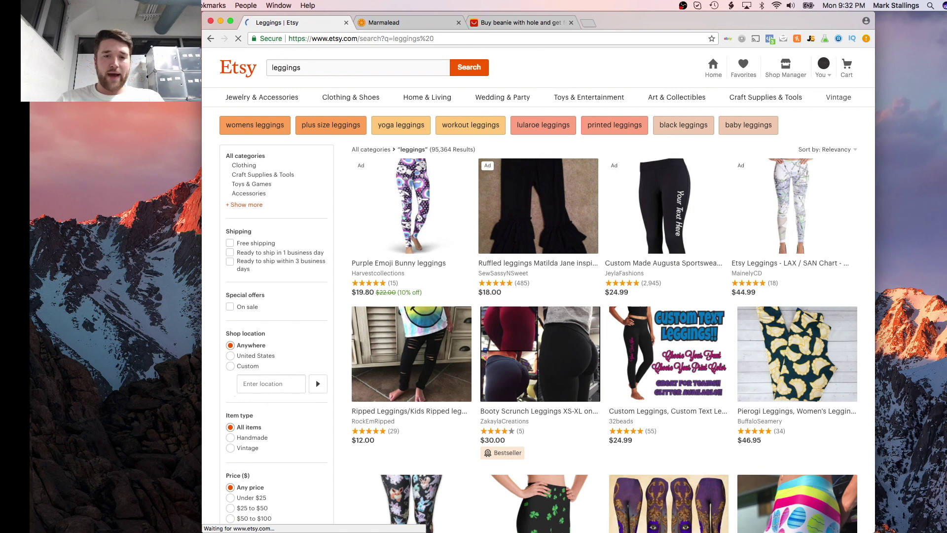
Look over the leggings results and the suggested related searches for a narrower niche.
{"action": "scroll", "coordinate": [446, 203], "scroll_direction": "down", "scroll_amount": 1}
{"action": "scroll", "coordinate": [446, 203], "scroll_direction": "up", "scroll_amount": 1}
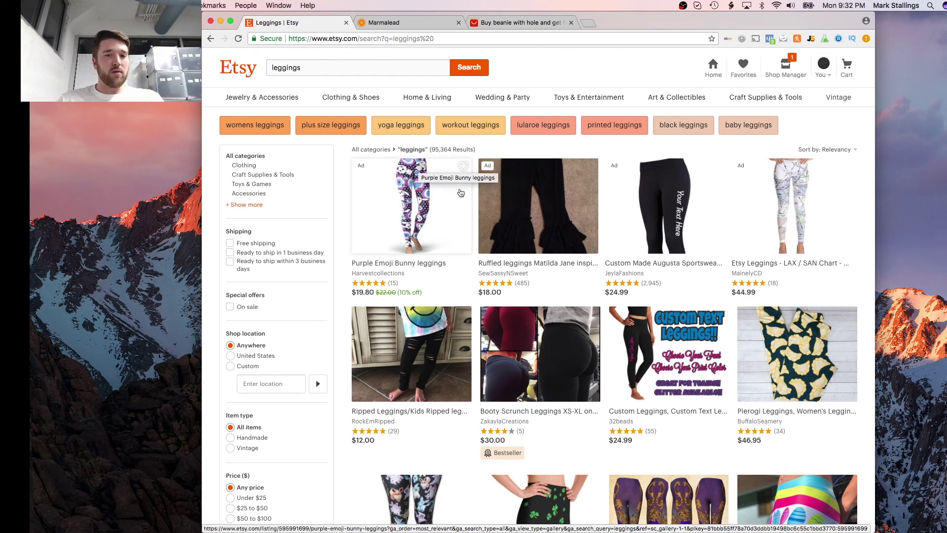
{"action": "scroll", "coordinate": [545, 277], "scroll_direction": "down", "scroll_amount": 2}
{"action": "scroll", "coordinate": [544, 276], "scroll_direction": "up", "scroll_amount": 2}
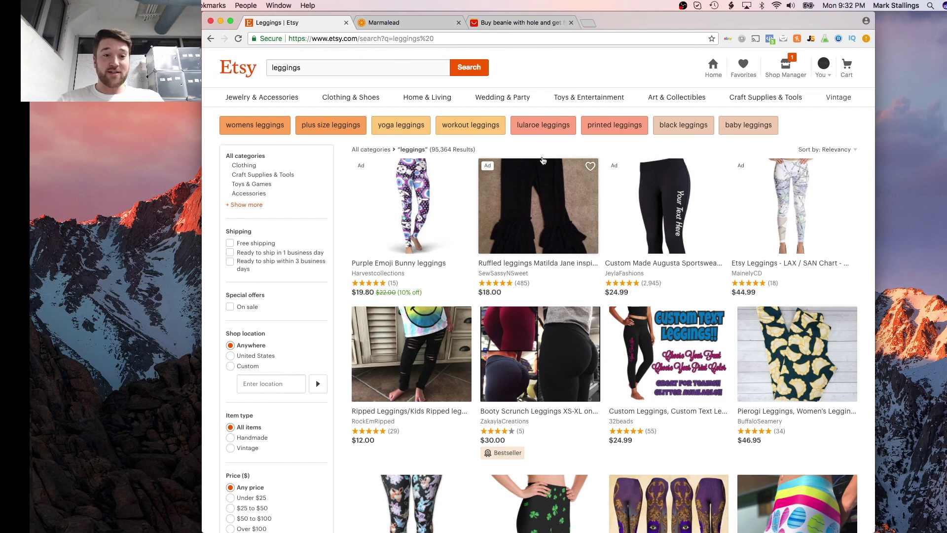
{"action": "mouse_move", "coordinate": [481, 97]}
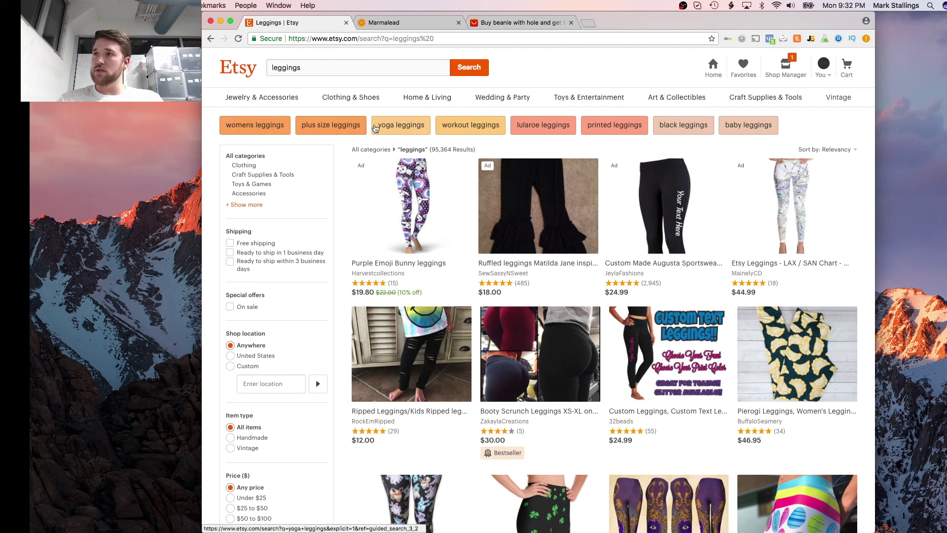
Narrow the Etsy search to the suggested "yoga leggings" and look over the result listings, their prices and review counts.
{"action": "left_click", "coordinate": [402, 127]}
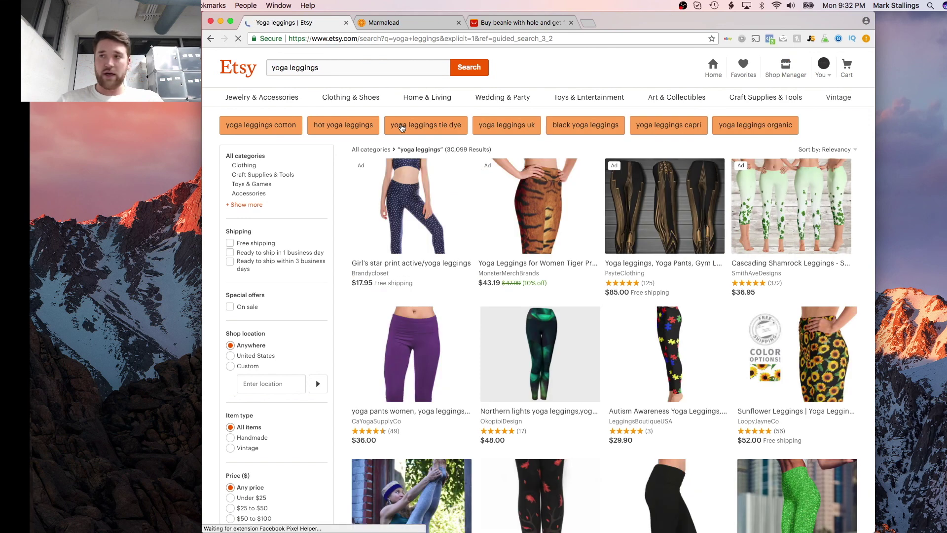
{"action": "scroll", "coordinate": [424, 232], "scroll_direction": "down", "scroll_amount": 2}
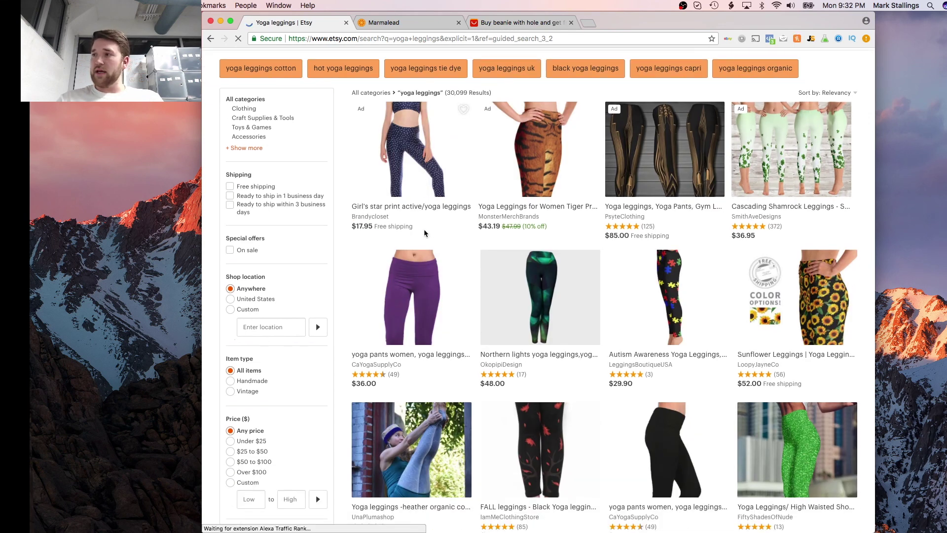
{"action": "scroll", "coordinate": [424, 232], "scroll_direction": "down", "scroll_amount": 4}
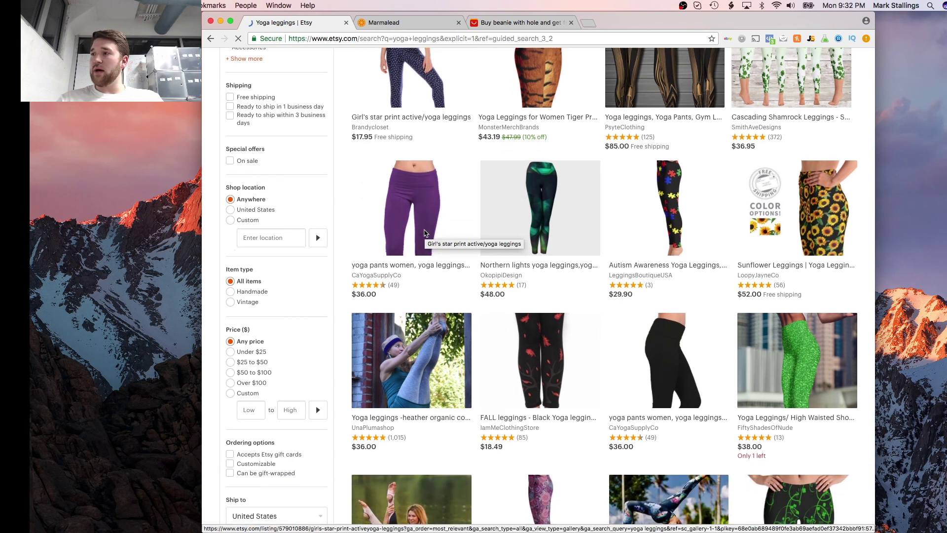
{"action": "scroll", "coordinate": [424, 232], "scroll_direction": "down", "scroll_amount": 4}
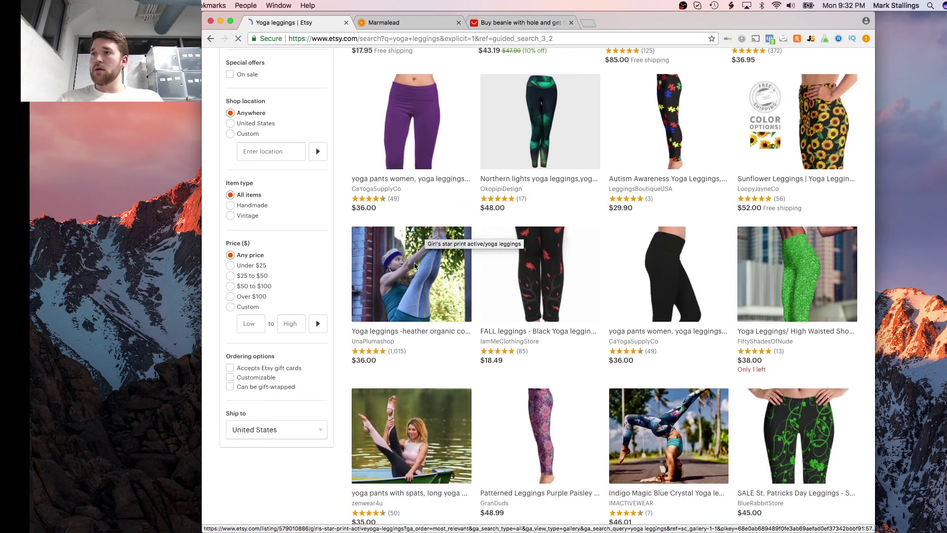
{"action": "scroll", "coordinate": [414, 271], "scroll_direction": "down", "scroll_amount": 1}
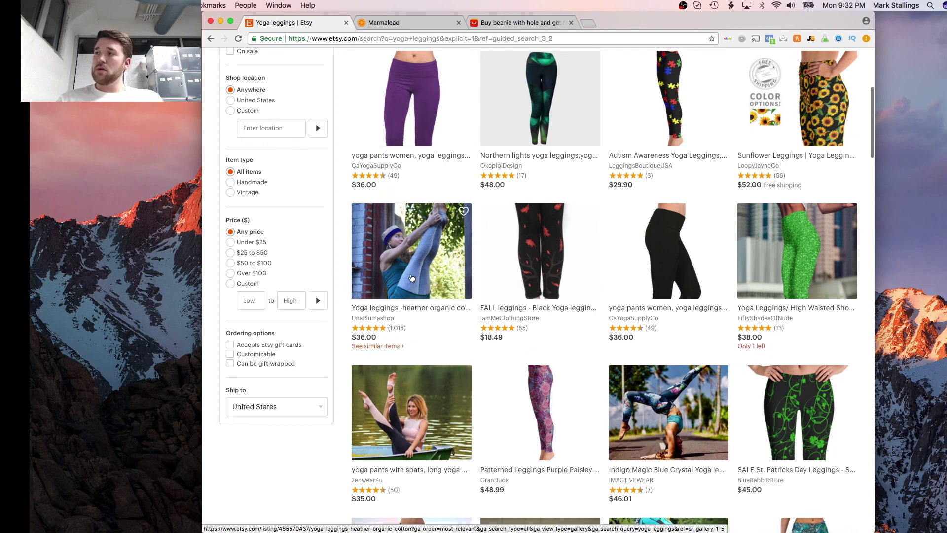
{"action": "scroll", "coordinate": [412, 278], "scroll_direction": "down", "scroll_amount": 5}
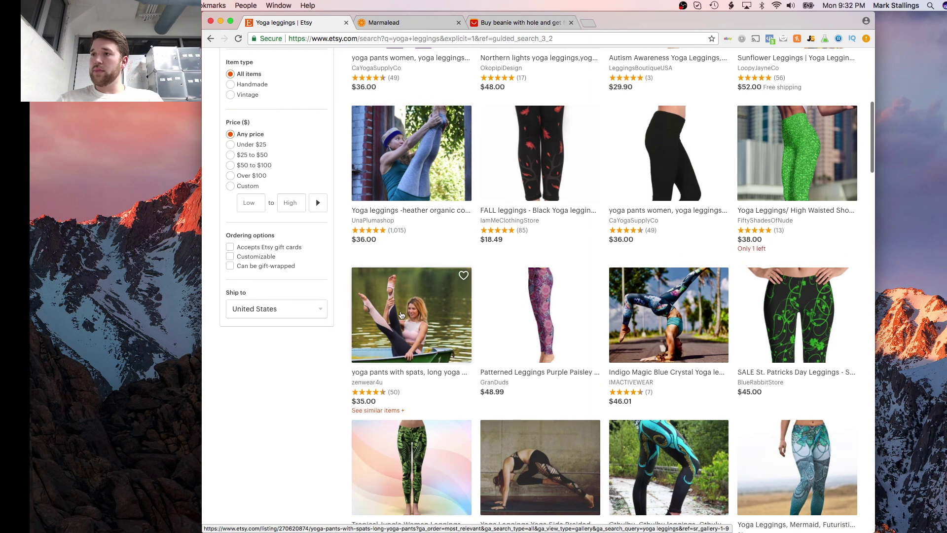
{"action": "scroll", "coordinate": [401, 316], "scroll_direction": "down", "scroll_amount": 5}
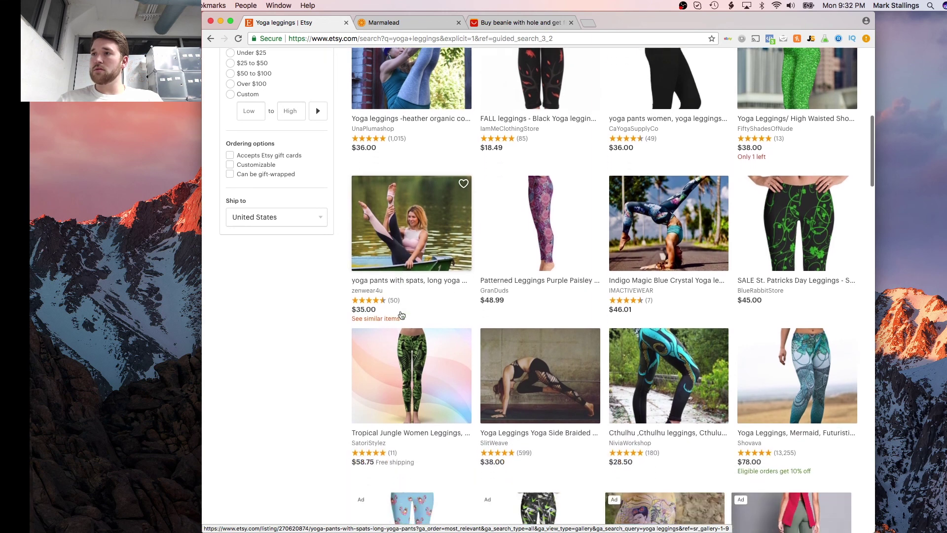
{"action": "scroll", "coordinate": [401, 315], "scroll_direction": "down", "scroll_amount": 8}
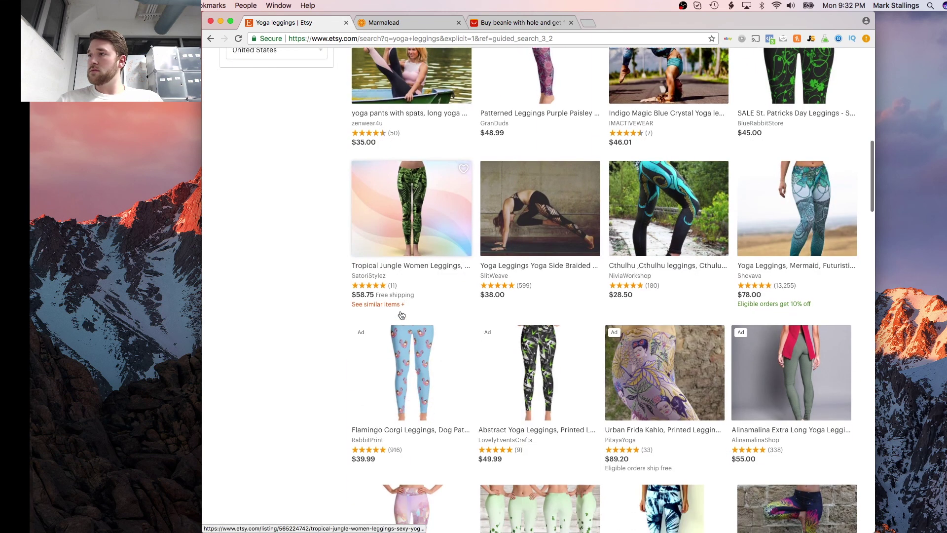
Compare the upper yoga leggings results and open UnaPlumashop's heather organic cotton yoga leggings listing.
{"action": "scroll", "coordinate": [401, 316], "scroll_direction": "up", "scroll_amount": 10}
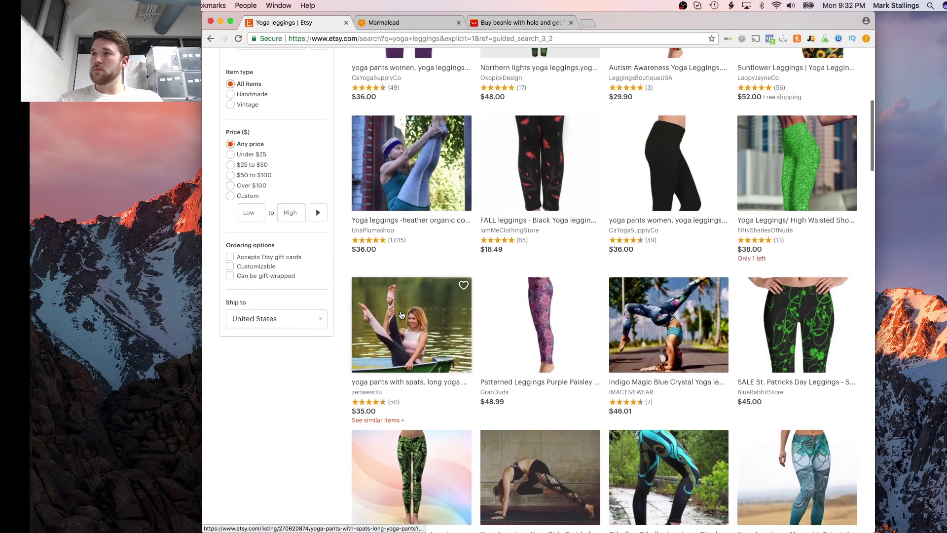
{"action": "scroll", "coordinate": [401, 316], "scroll_direction": "up", "scroll_amount": 2}
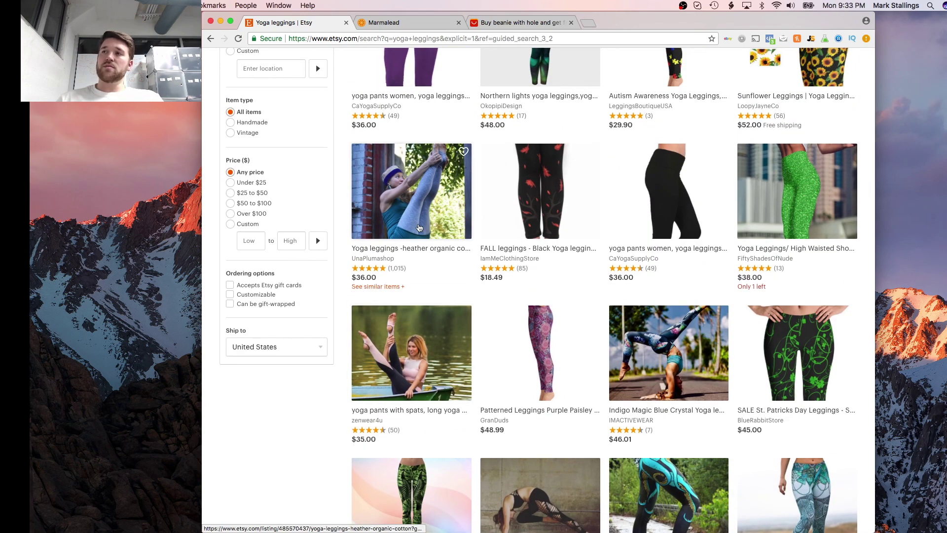
{"action": "scroll", "coordinate": [418, 228], "scroll_direction": "up", "scroll_amount": 2}
{"action": "scroll", "coordinate": [419, 228], "scroll_direction": "up", "scroll_amount": 1}
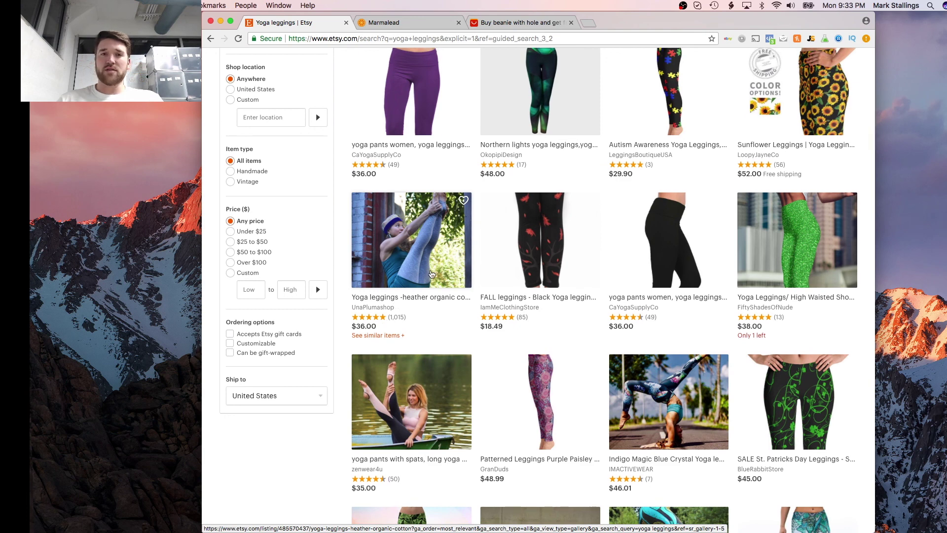
{"action": "scroll", "coordinate": [681, 275], "scroll_direction": "down", "scroll_amount": 1}
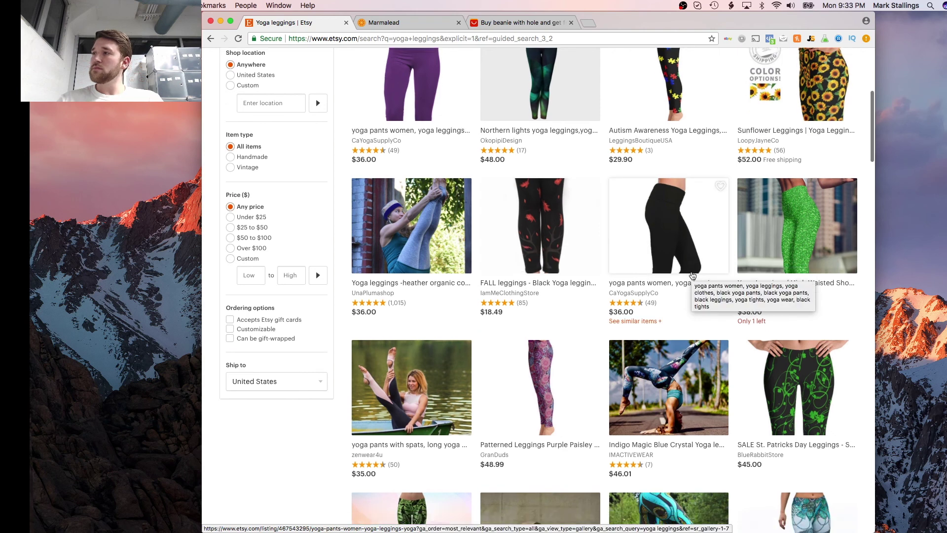
{"action": "scroll", "coordinate": [691, 276], "scroll_direction": "down", "scroll_amount": 3}
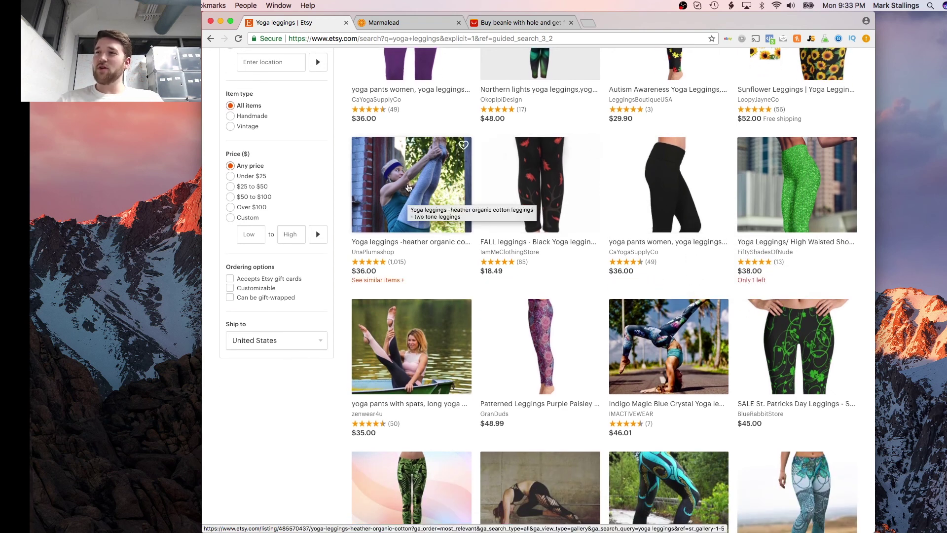
{"action": "left_click", "coordinate": [408, 188]}
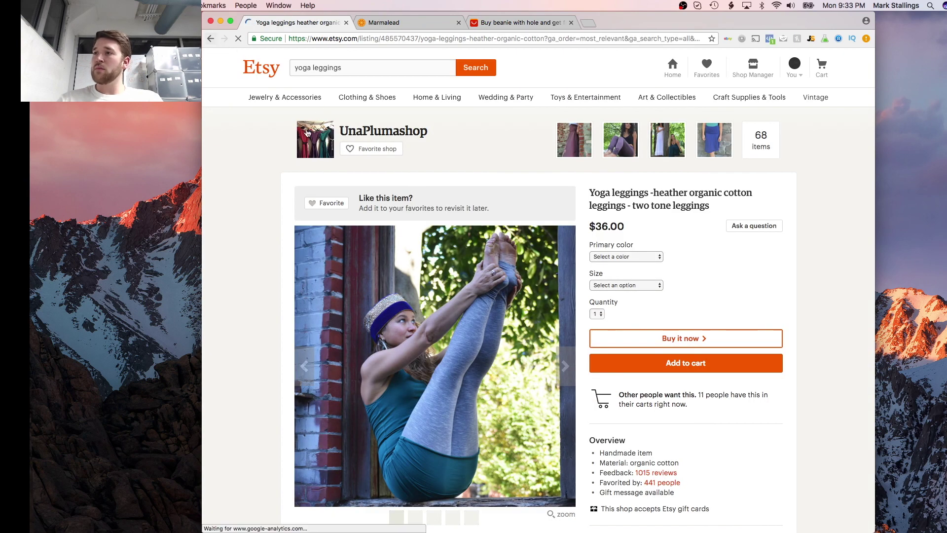
Examine the dates and content of the heather organic cotton leggings' reviews, and check the listing's description and overview.
{"action": "scroll", "coordinate": [247, 246], "scroll_direction": "down", "scroll_amount": 6}
{"action": "scroll", "coordinate": [246, 246], "scroll_direction": "down", "scroll_amount": 9}
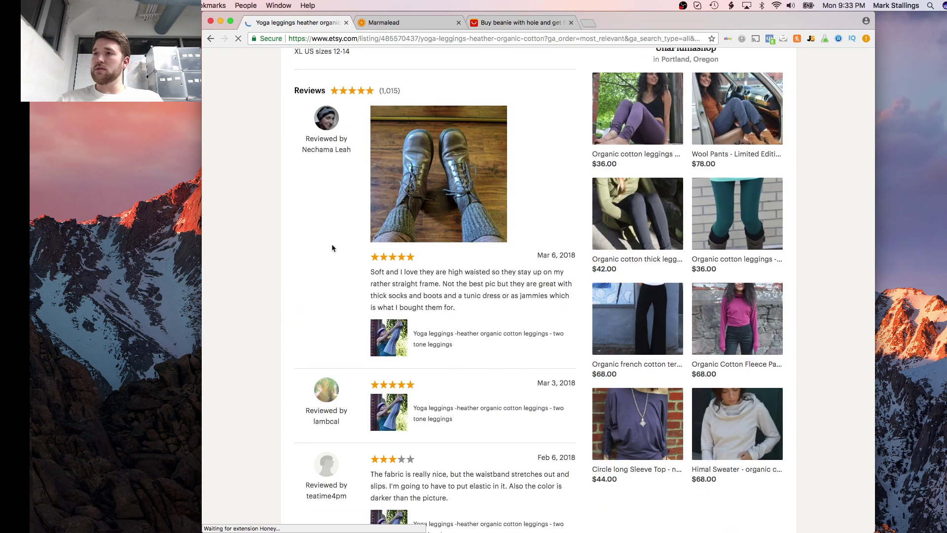
{"action": "scroll", "coordinate": [379, 337], "scroll_direction": "down", "scroll_amount": 2}
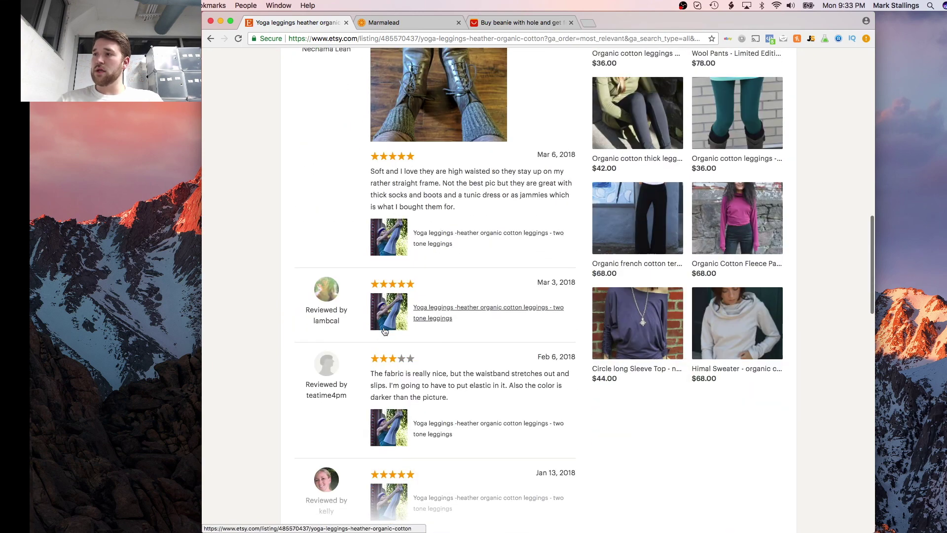
{"action": "scroll", "coordinate": [385, 331], "scroll_direction": "down", "scroll_amount": 2}
{"action": "scroll", "coordinate": [380, 408], "scroll_direction": "down", "scroll_amount": 3}
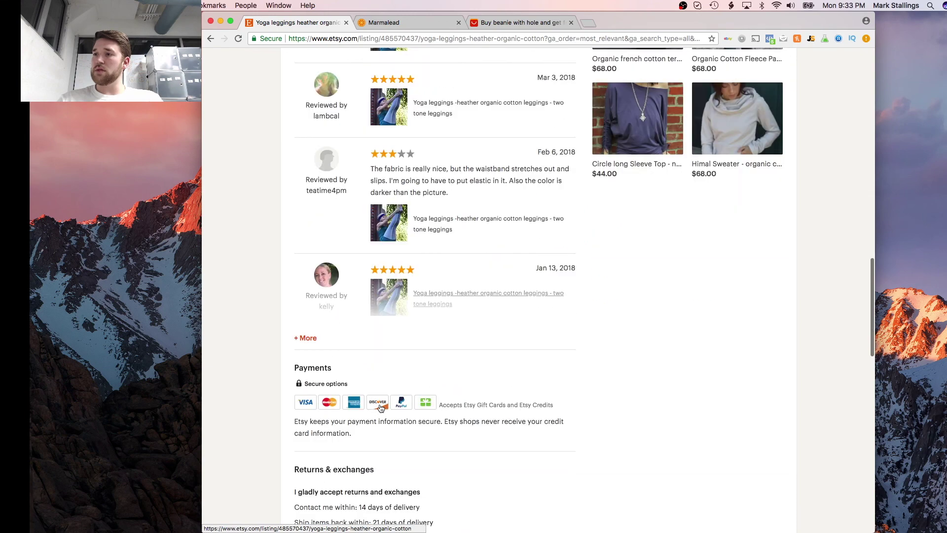
{"action": "scroll", "coordinate": [380, 407], "scroll_direction": "up", "scroll_amount": 15}
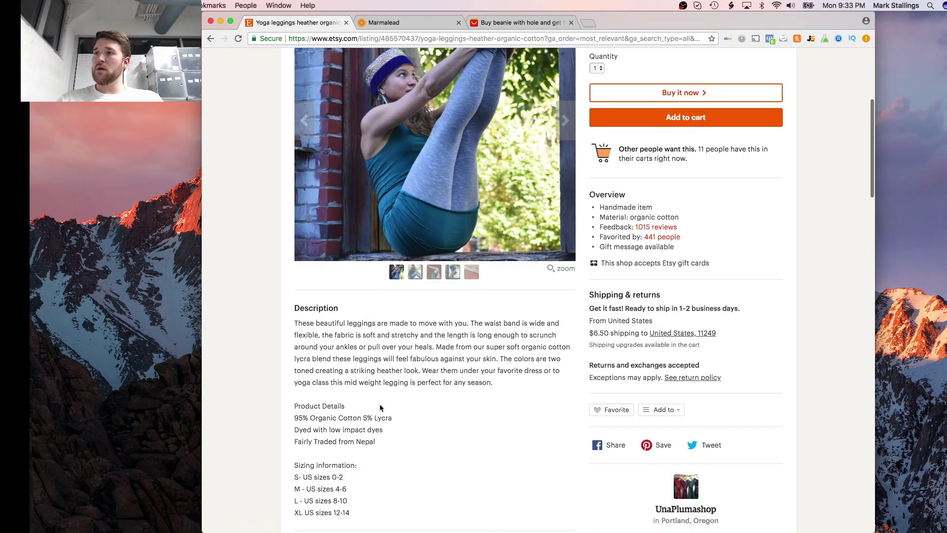
Return to the yoga leggings results and open the zenwear4u listing for yoga pants with spats.
{"action": "left_click", "coordinate": [211, 39]}
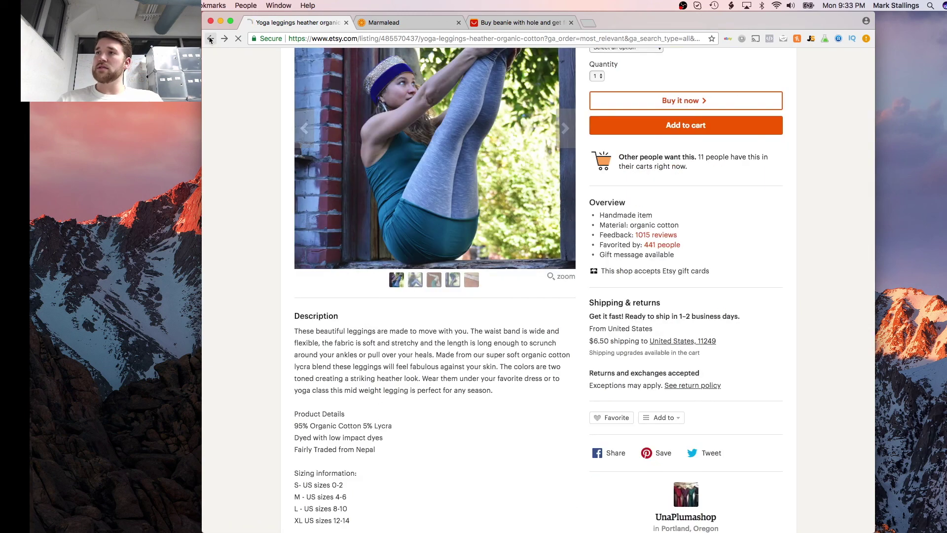
{"action": "scroll", "coordinate": [316, 121], "scroll_direction": "down", "scroll_amount": 5}
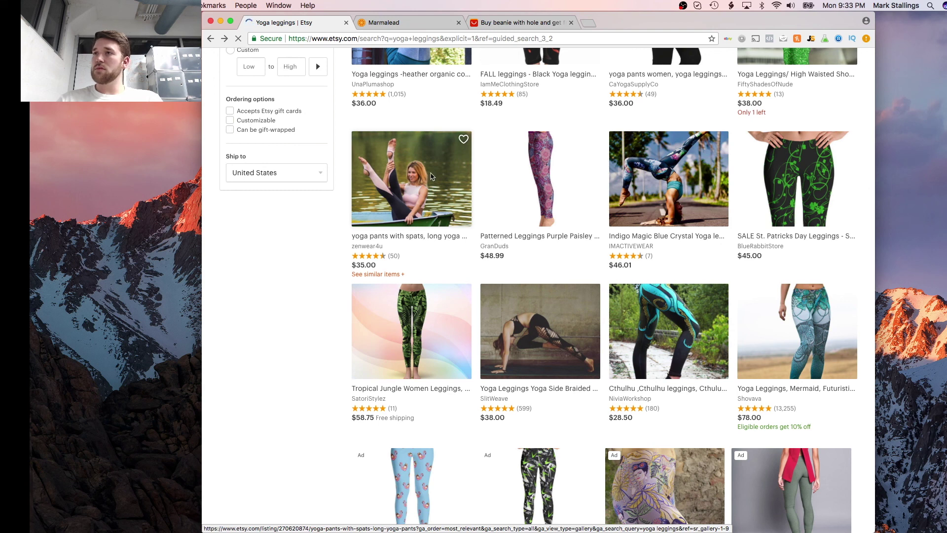
{"action": "left_click", "coordinate": [412, 236]}
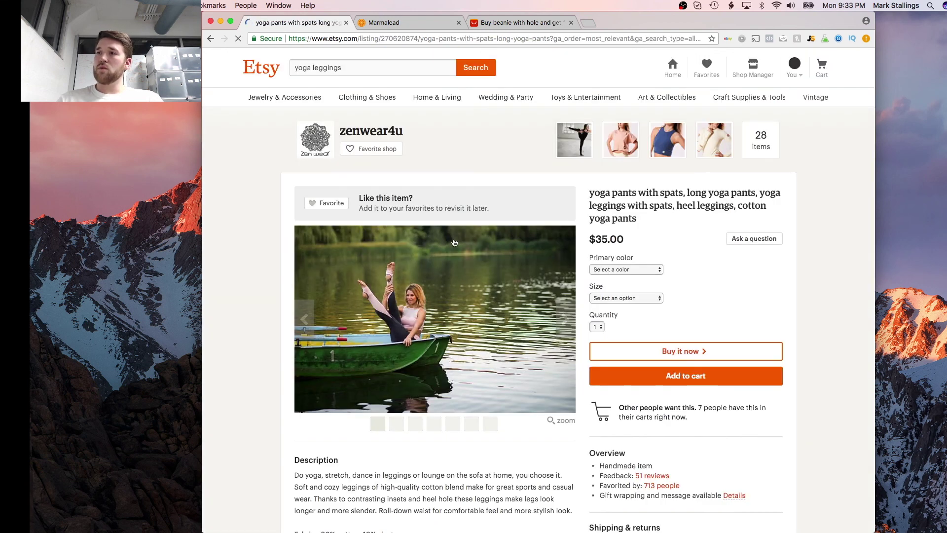
{"action": "scroll", "coordinate": [436, 325], "scroll_direction": "down", "scroll_amount": 3}
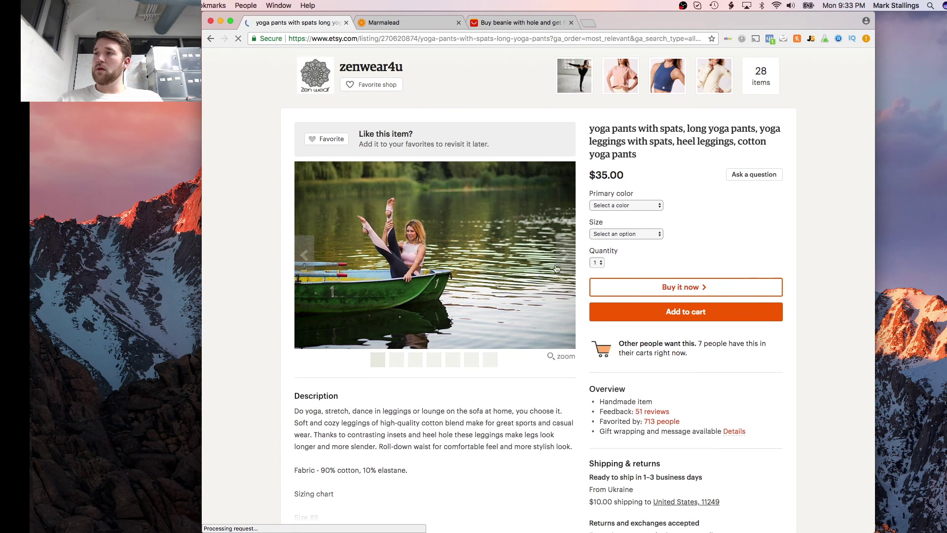
View the product photos of the yoga pants with spats to study the design and color variations.
{"action": "left_click", "coordinate": [565, 255]}
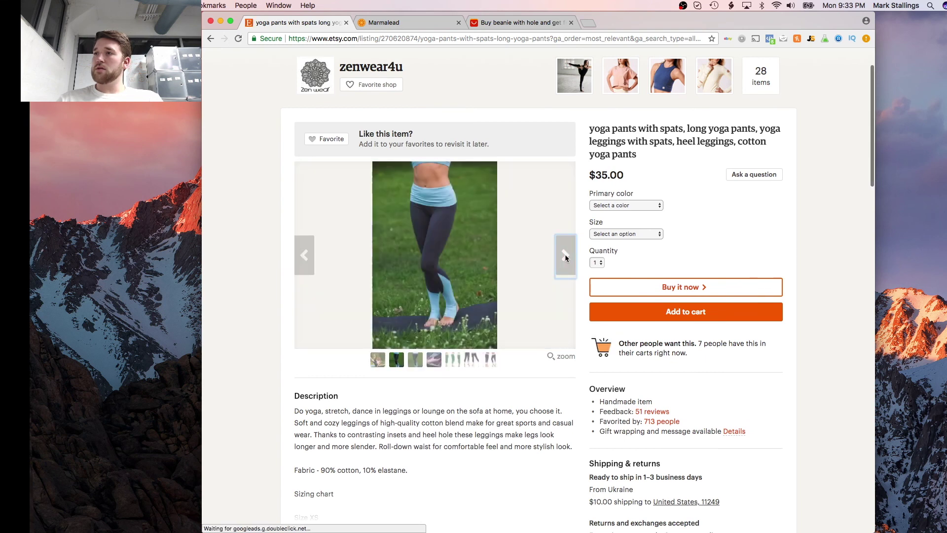
{"action": "left_click", "coordinate": [565, 255]}
{"action": "left_click", "coordinate": [565, 255]}
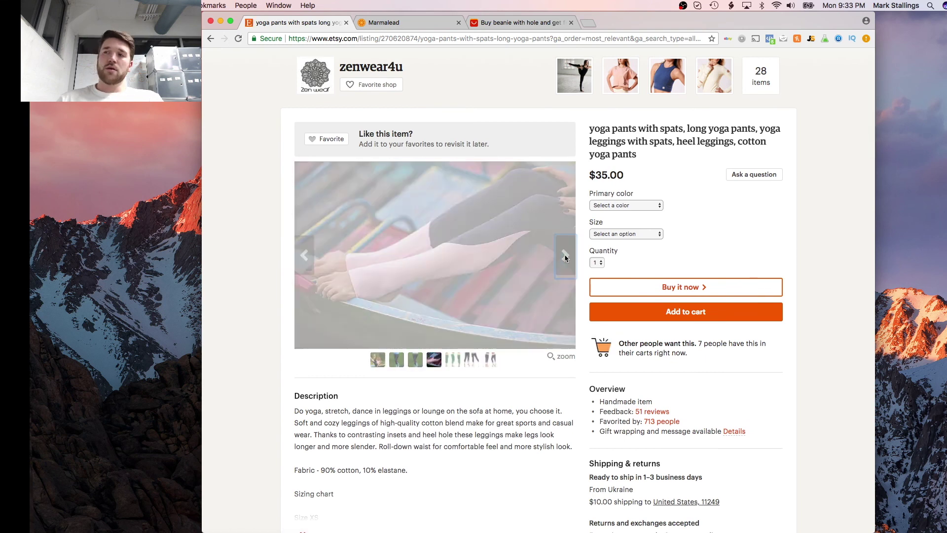
{"action": "left_click", "coordinate": [566, 255]}
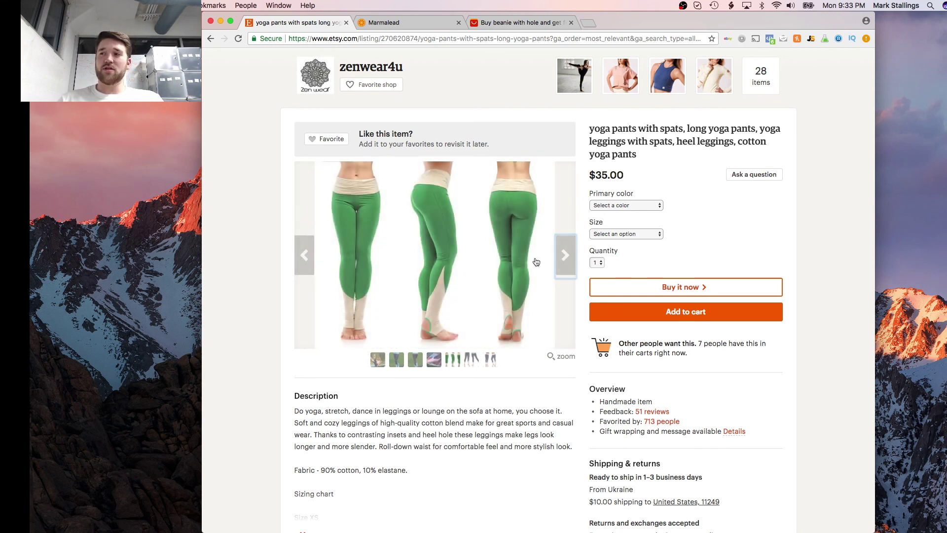
{"action": "left_click", "coordinate": [563, 255]}
{"action": "left_click", "coordinate": [563, 256]}
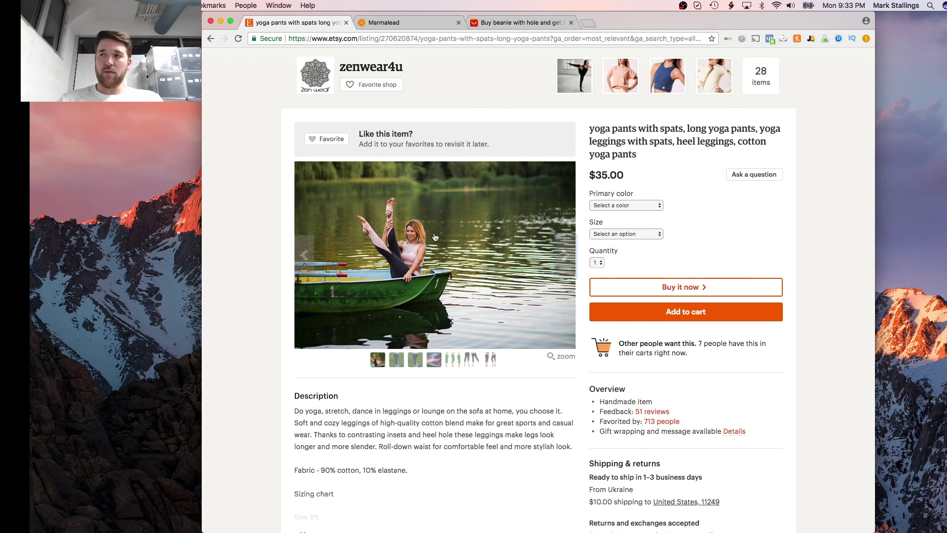
{"action": "left_click", "coordinate": [566, 255]}
{"action": "left_click", "coordinate": [566, 256]}
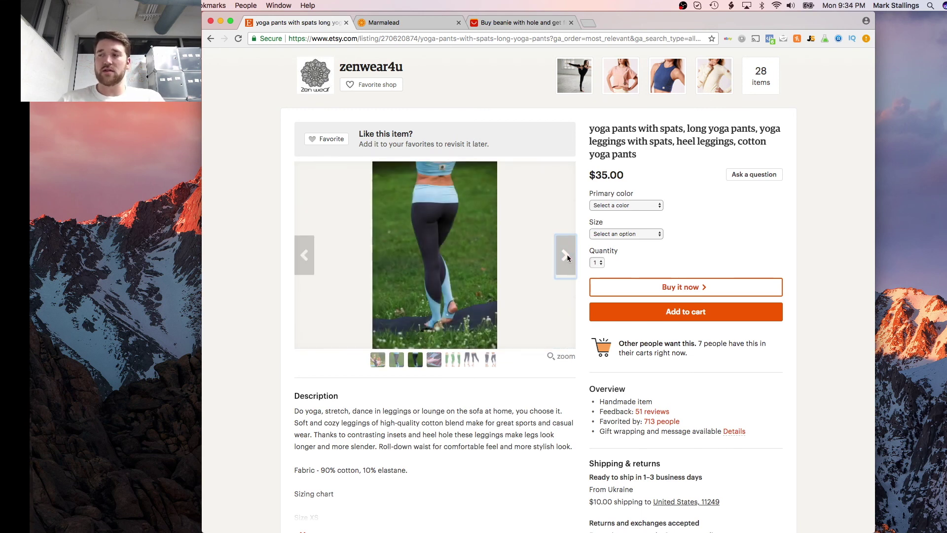
{"action": "left_click", "coordinate": [567, 255]}
{"action": "left_click", "coordinate": [567, 255]}
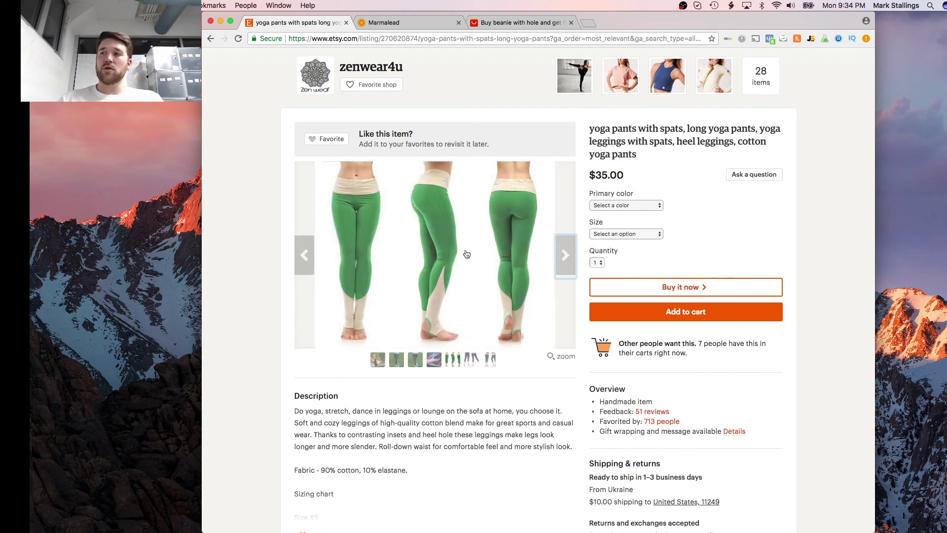
Read the buyer reviews of the yoga pants with spats, and return to the yoga leggings search results.
{"action": "scroll", "coordinate": [256, 307], "scroll_direction": "down", "scroll_amount": 10}
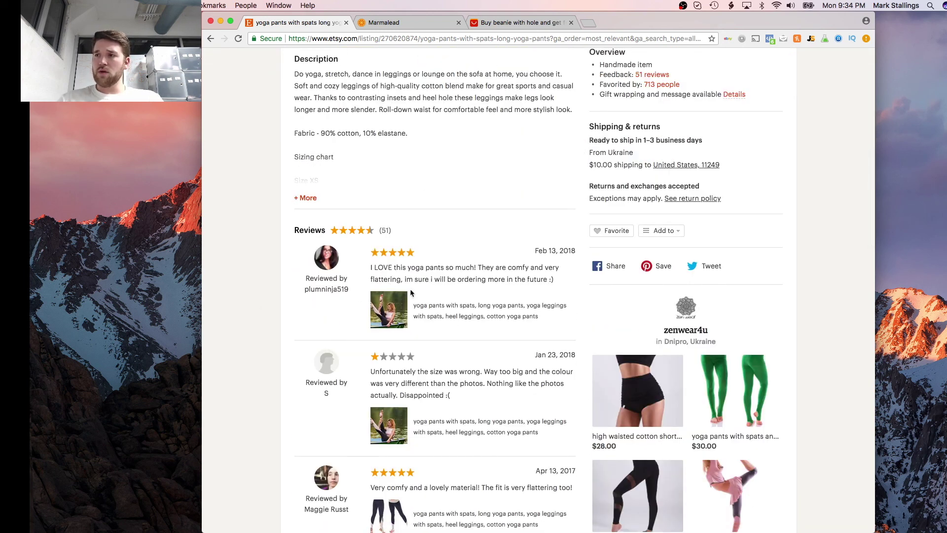
{"action": "scroll", "coordinate": [415, 296], "scroll_direction": "down", "scroll_amount": 5}
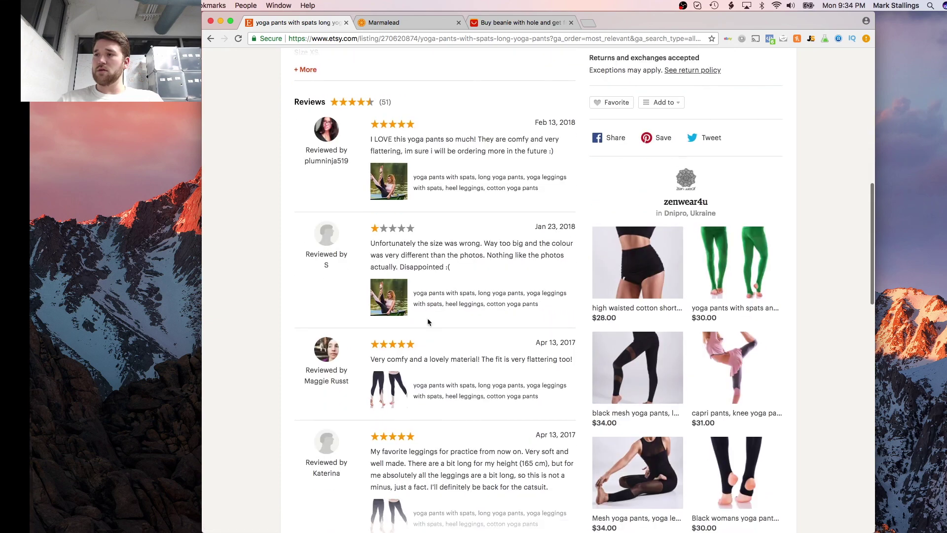
{"action": "scroll", "coordinate": [434, 310], "scroll_direction": "down", "scroll_amount": 4}
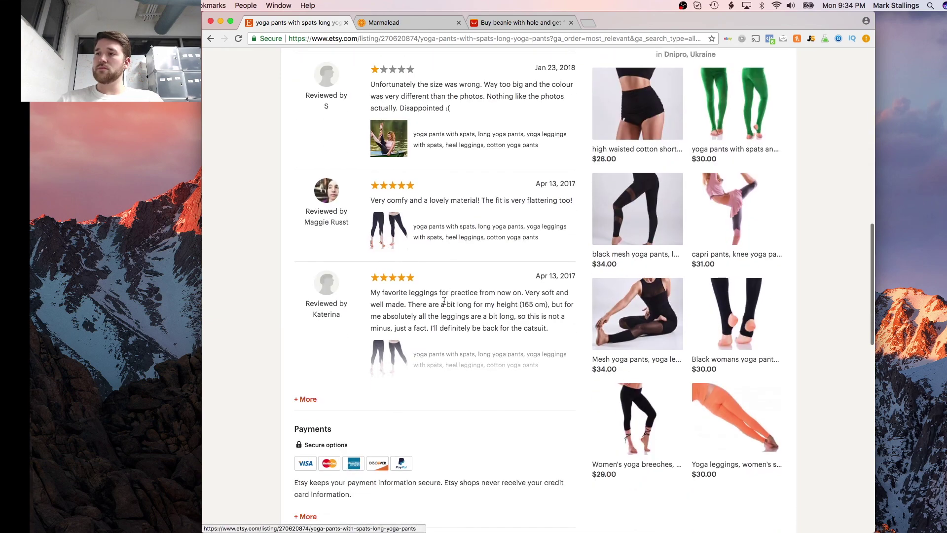
{"action": "scroll", "coordinate": [444, 305], "scroll_direction": "up", "scroll_amount": 20}
{"action": "left_click", "coordinate": [211, 38]}
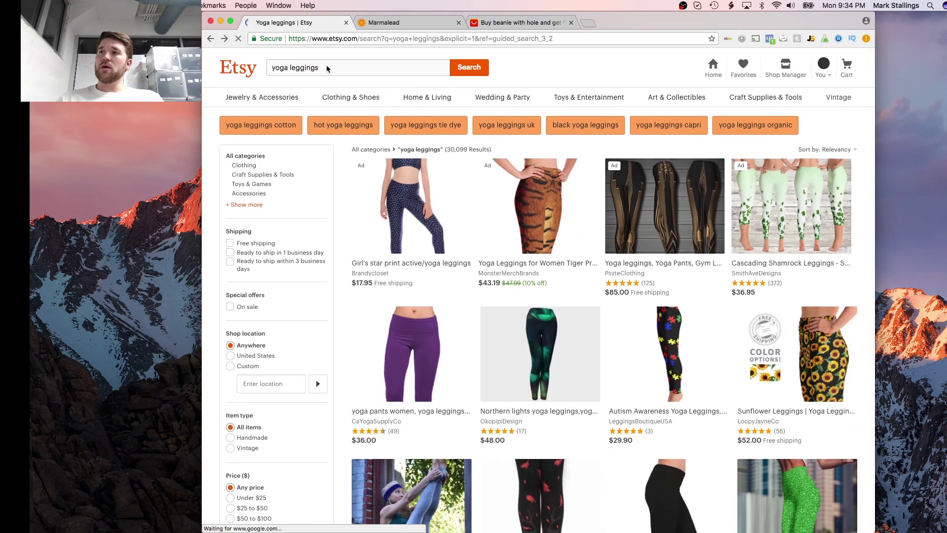
Switch to Marmalead, search for the keyword "yoga leggings", and examine its search volume, engagement, competition and price ranges.
{"action": "double_click", "coordinate": [327, 67]}
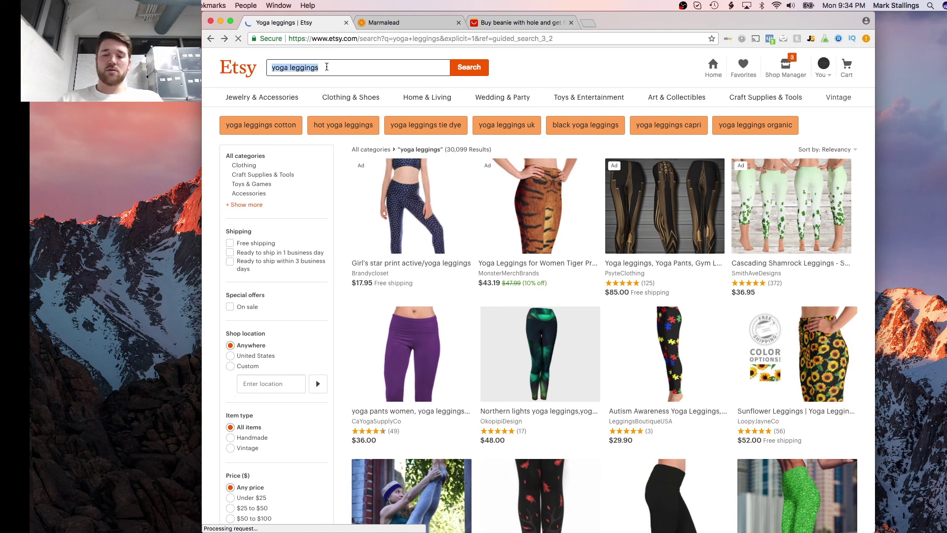
{"action": "left_click", "coordinate": [401, 23]}
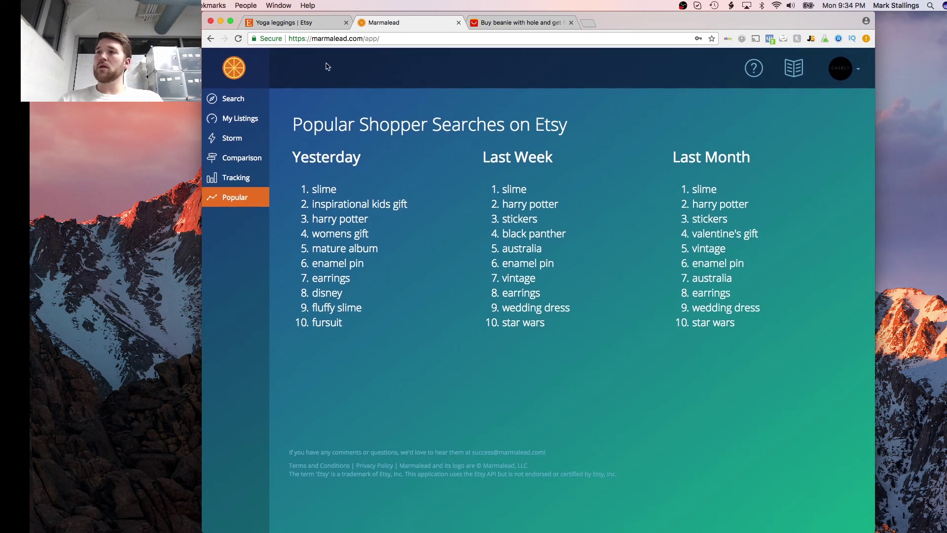
{"action": "left_click", "coordinate": [236, 101]}
{"action": "triple_click", "coordinate": [352, 72]}
{"action": "type", "text": "yoga leggings"}
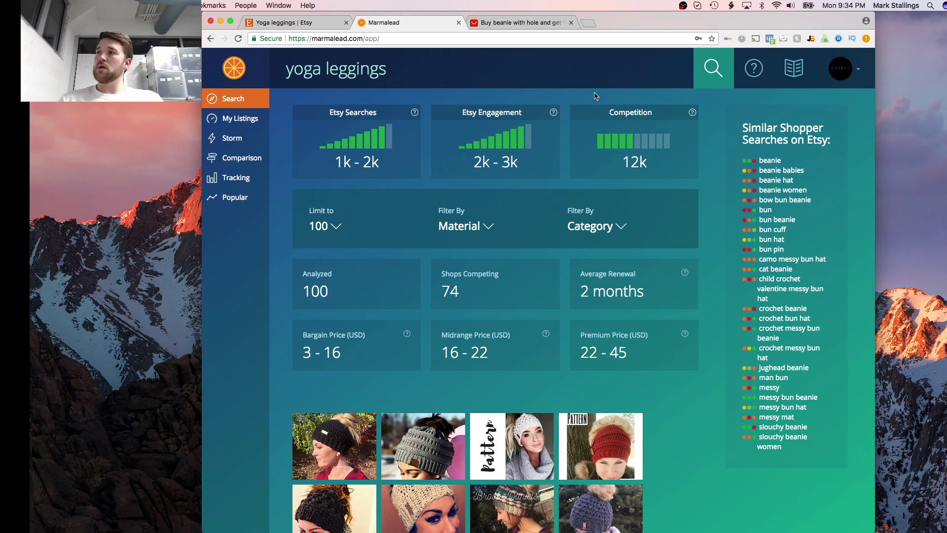
{"action": "left_click", "coordinate": [710, 77]}
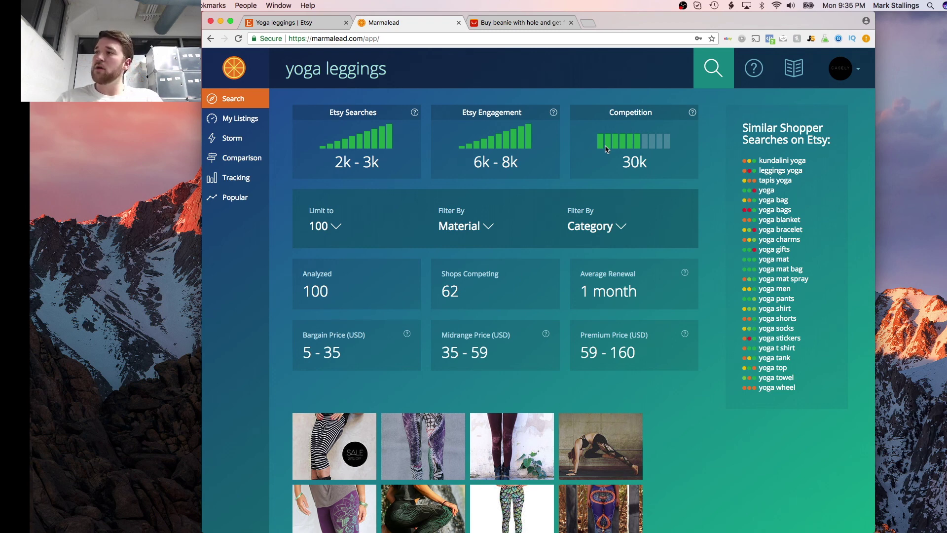
{"action": "scroll", "coordinate": [559, 180], "scroll_direction": "down", "scroll_amount": 2}
{"action": "scroll", "coordinate": [493, 148], "scroll_direction": "up", "scroll_amount": 2}
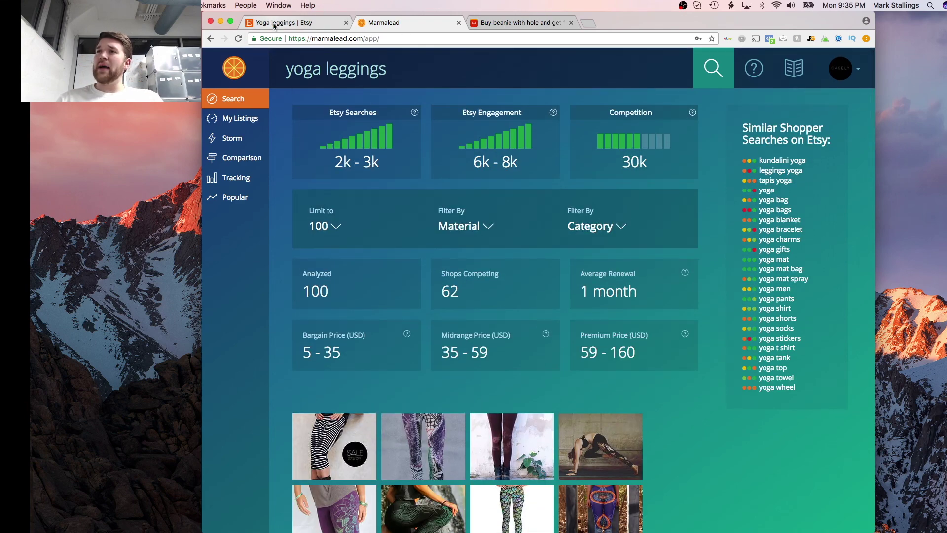
Switch back to Etsy and skim the yoga leggings search results.
{"action": "left_click", "coordinate": [249, 26]}
{"action": "scroll", "coordinate": [595, 318], "scroll_direction": "down", "scroll_amount": 1}
{"action": "scroll", "coordinate": [594, 318], "scroll_direction": "down", "scroll_amount": 10}
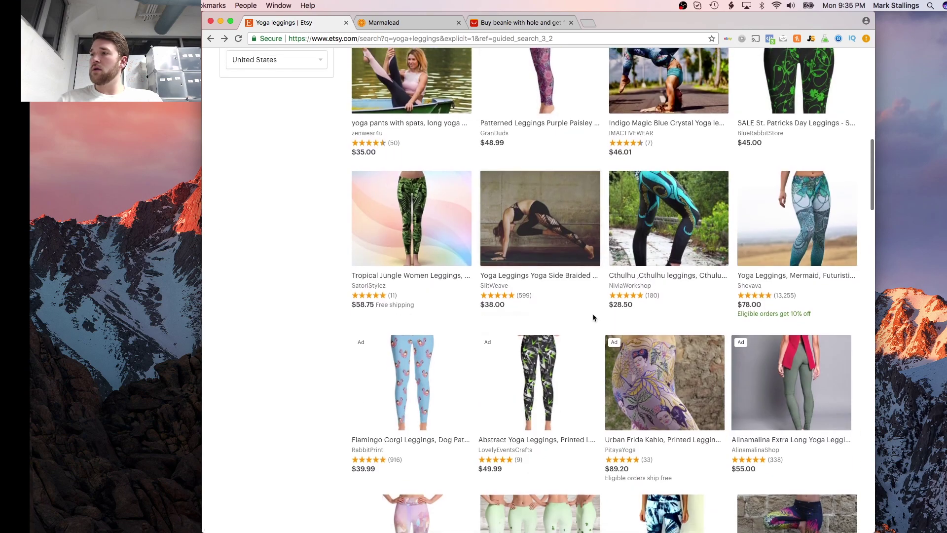
{"action": "scroll", "coordinate": [594, 316], "scroll_direction": "up", "scroll_amount": 12}
{"action": "scroll", "coordinate": [389, 81], "scroll_direction": "up", "scroll_amount": 1}
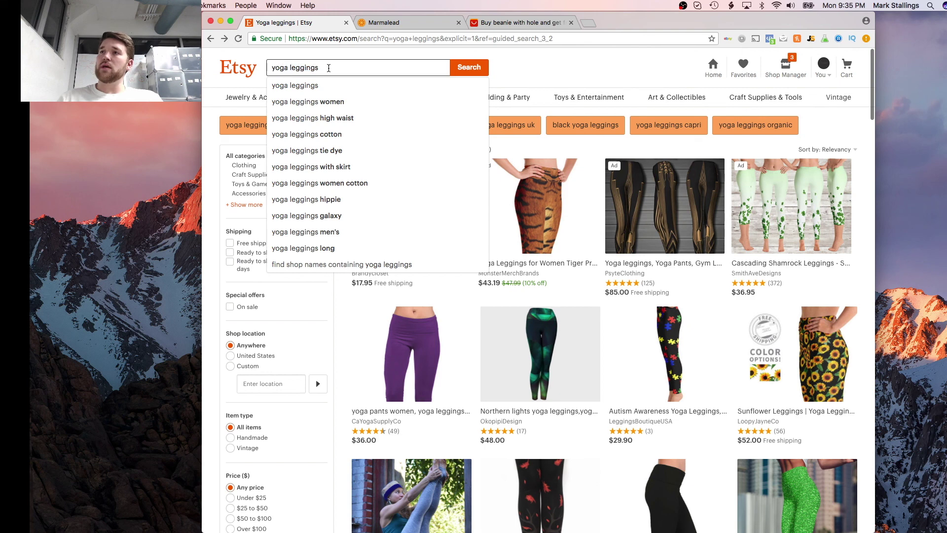
Broaden the Etsy search to "leggings".
{"action": "key", "text": "alt+Left"}
{"action": "key", "text": "BackSpace"}
{"action": "key", "text": "BackSpace"}
{"action": "key", "text": "BackSpace"}
{"action": "key", "text": "BackSpace"}
{"action": "key", "text": "BackSpace"}
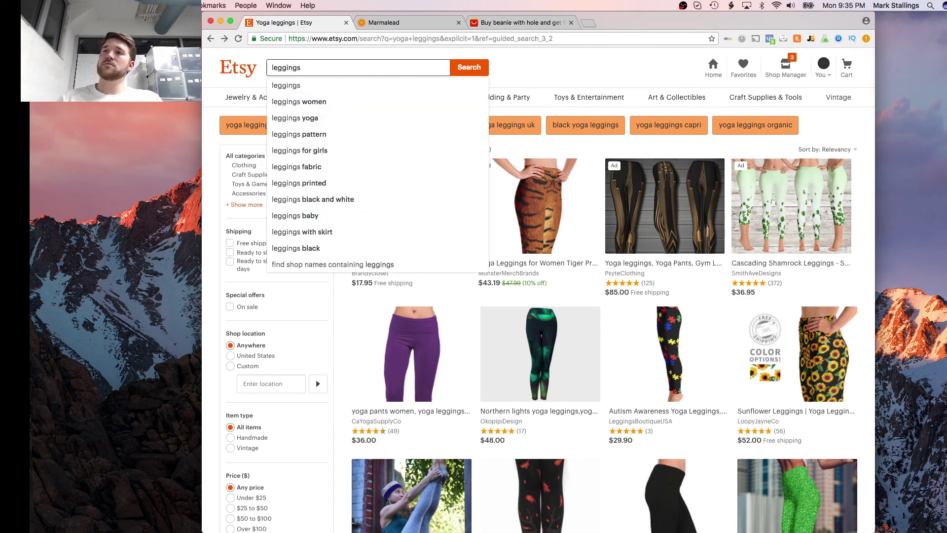
{"action": "key", "text": "Return"}
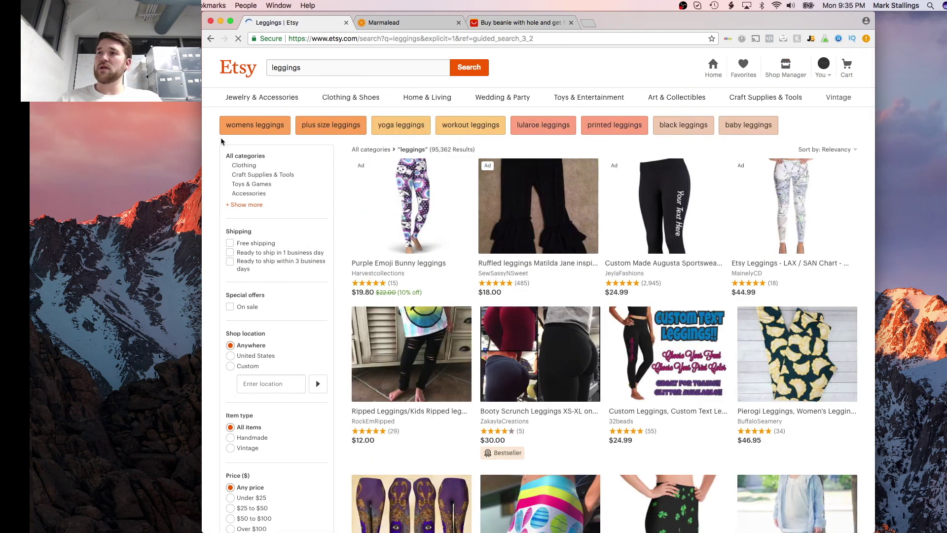
Browse the full page of leggings results, examining product styles, prices, review counts and bestseller badges.
{"action": "scroll", "coordinate": [578, 269], "scroll_direction": "down", "scroll_amount": 2}
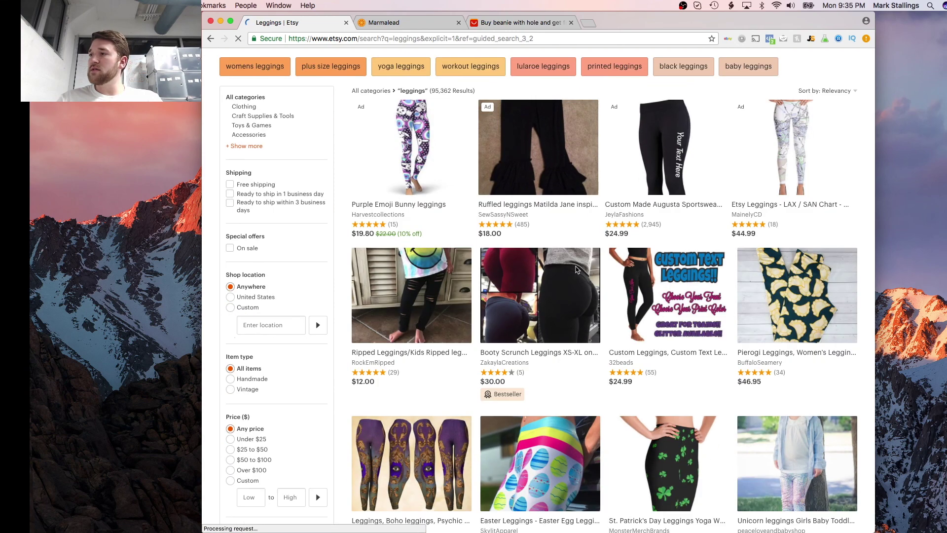
{"action": "scroll", "coordinate": [577, 269], "scroll_direction": "down", "scroll_amount": 5}
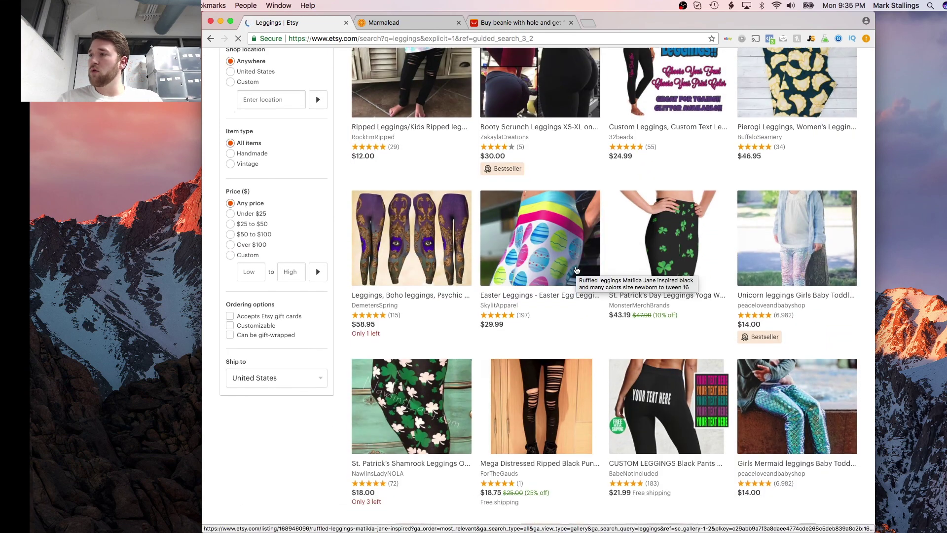
{"action": "scroll", "coordinate": [577, 271], "scroll_direction": "down", "scroll_amount": 2}
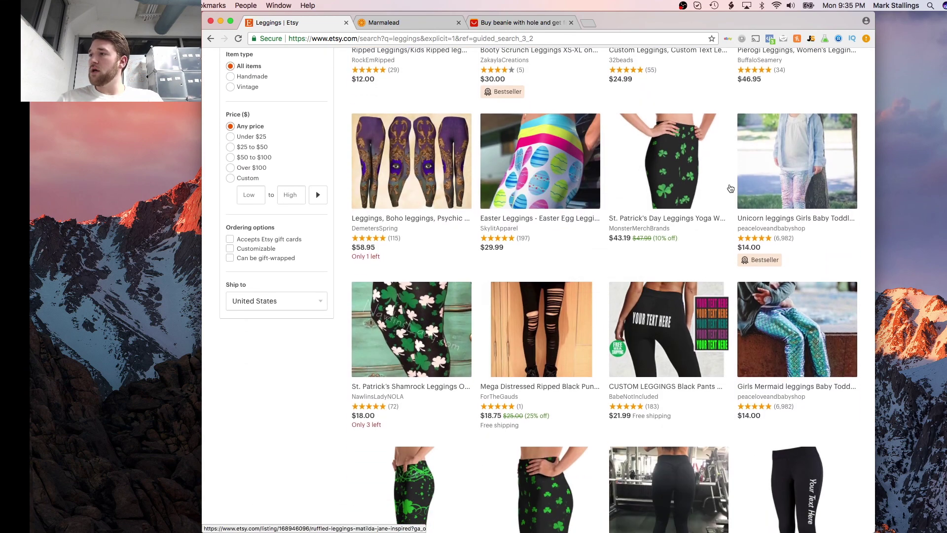
{"action": "scroll", "coordinate": [781, 320], "scroll_direction": "down", "scroll_amount": 4}
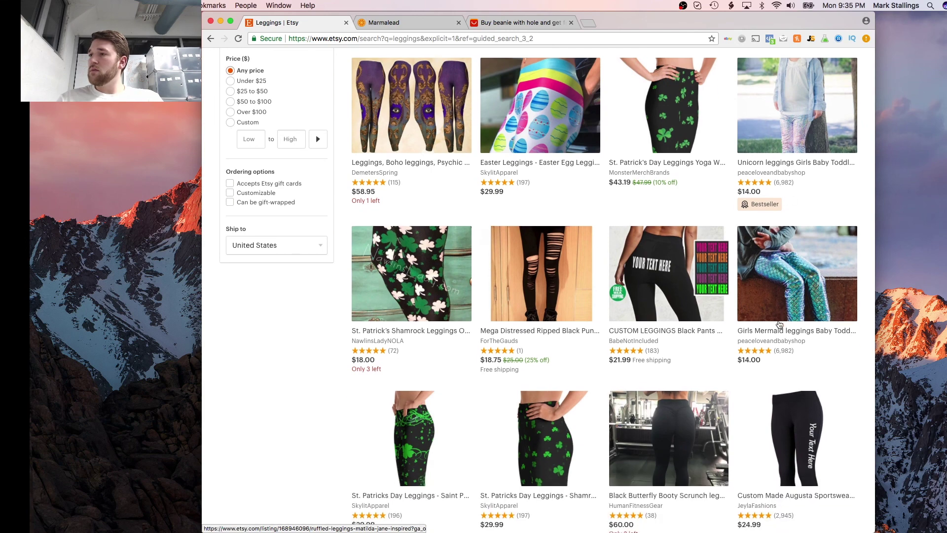
{"action": "scroll", "coordinate": [780, 325], "scroll_direction": "down", "scroll_amount": 2}
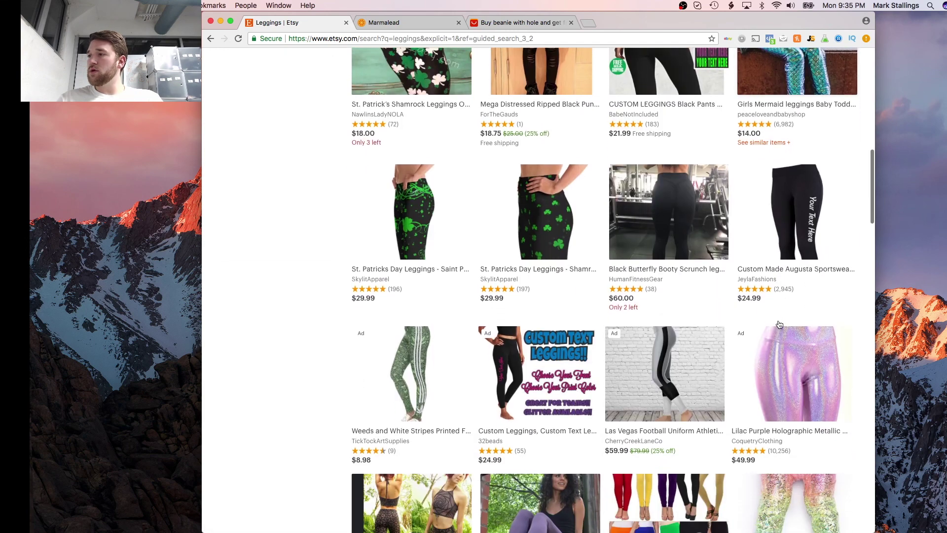
{"action": "scroll", "coordinate": [781, 357], "scroll_direction": "down", "scroll_amount": 3}
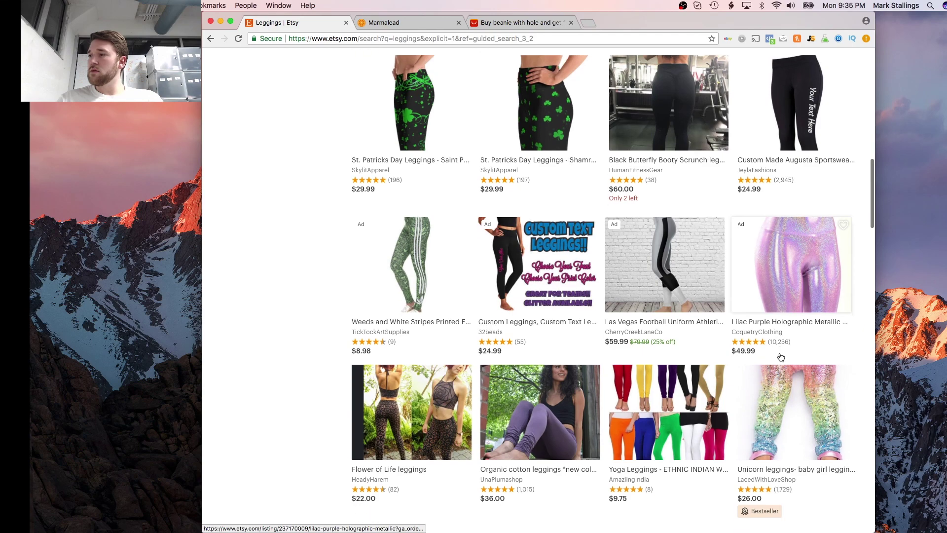
{"action": "scroll", "coordinate": [781, 378], "scroll_direction": "down", "scroll_amount": 5}
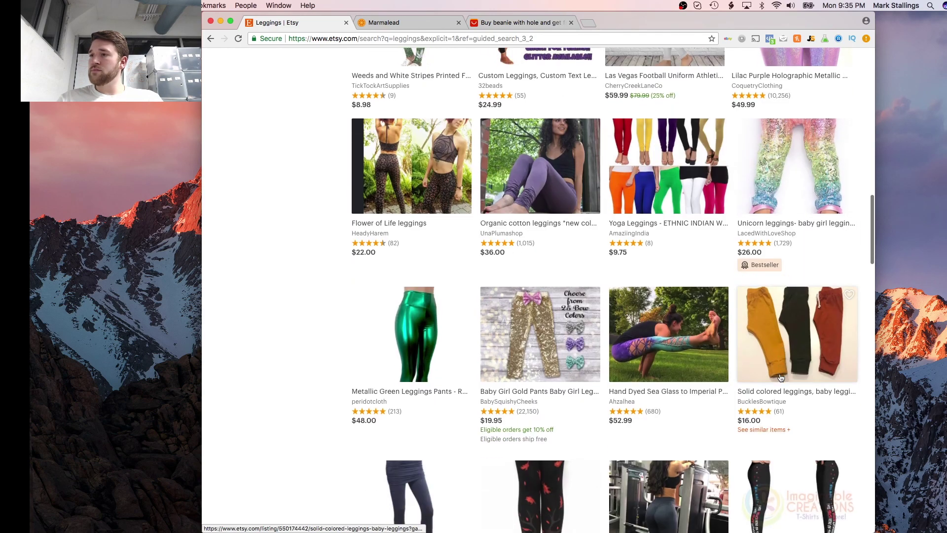
{"action": "scroll", "coordinate": [781, 378], "scroll_direction": "down", "scroll_amount": 5}
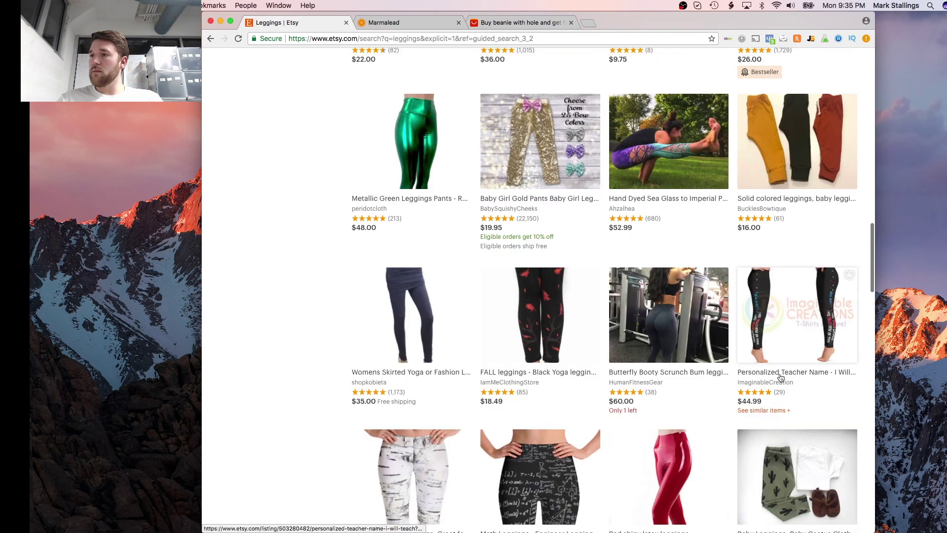
{"action": "scroll", "coordinate": [781, 378], "scroll_direction": "down", "scroll_amount": 5}
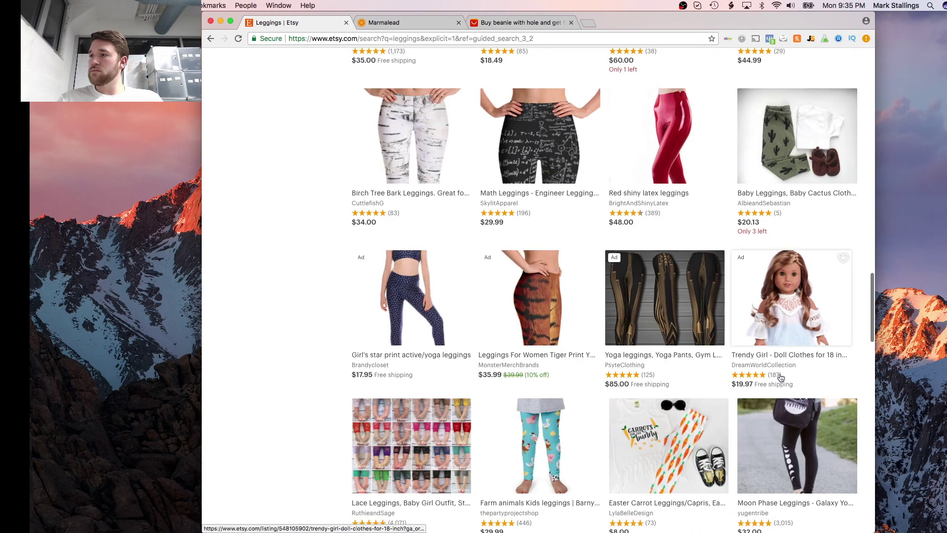
{"action": "scroll", "coordinate": [781, 378], "scroll_direction": "down", "scroll_amount": 1}
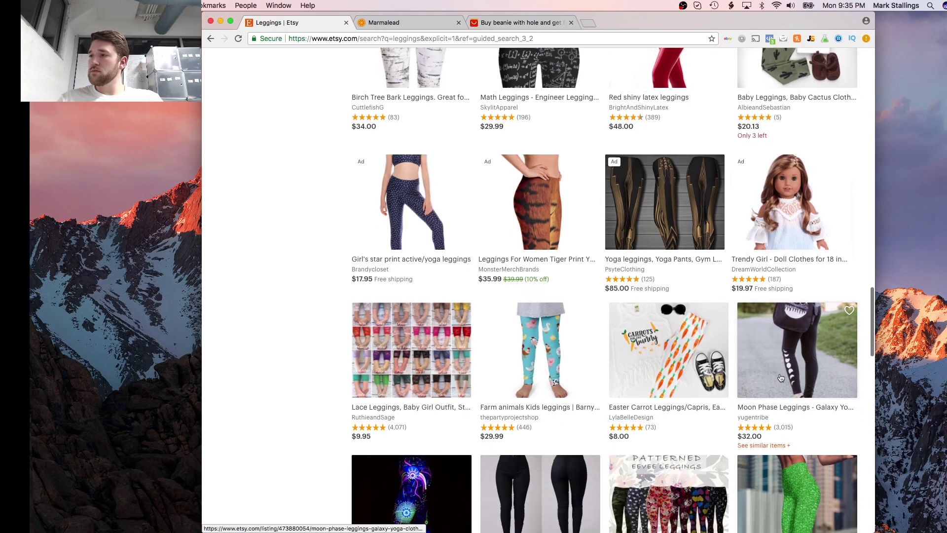
{"action": "scroll", "coordinate": [781, 378], "scroll_direction": "down", "scroll_amount": 5}
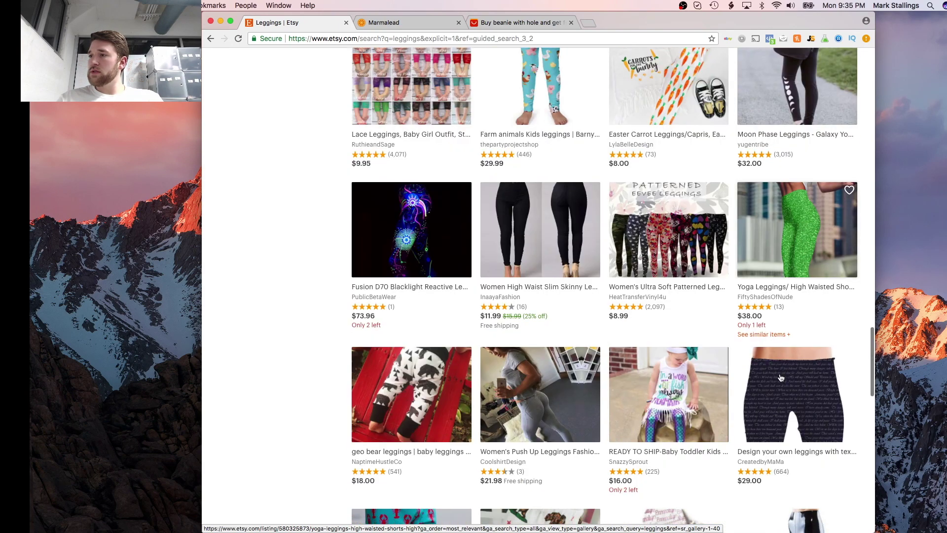
{"action": "scroll", "coordinate": [781, 378], "scroll_direction": "down", "scroll_amount": 1}
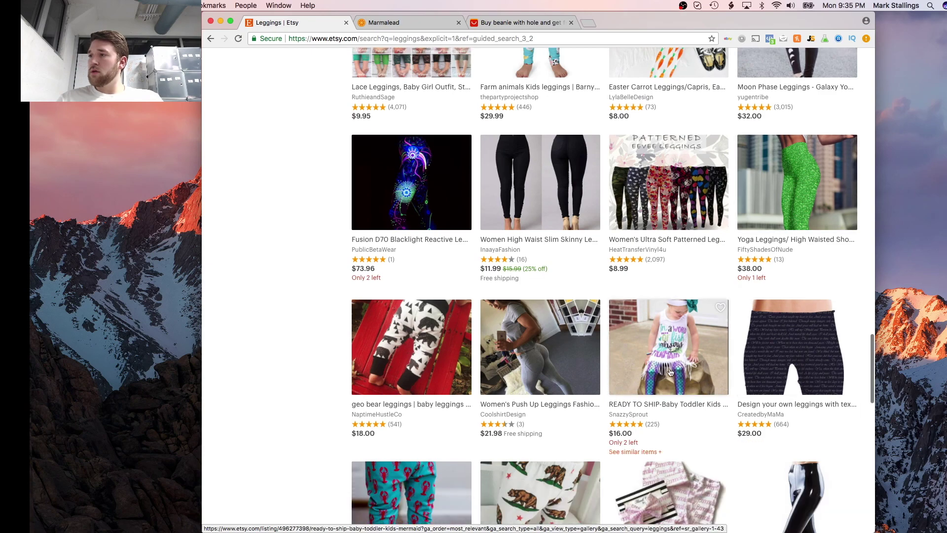
{"action": "scroll", "coordinate": [655, 369], "scroll_direction": "down", "scroll_amount": 5}
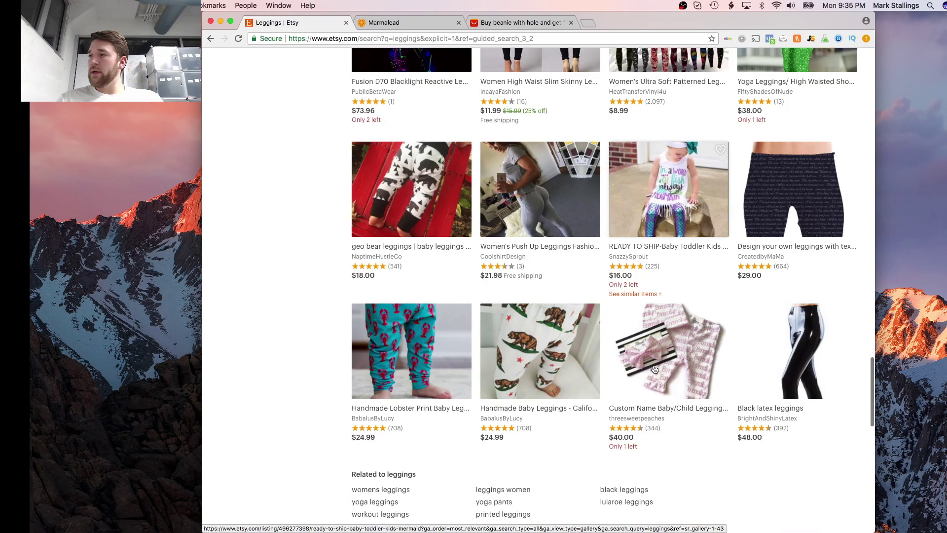
Review the leggings results again and open LacedWithLoveShop's bestselling unicorn baby girl leggings listing.
{"action": "scroll", "coordinate": [655, 370], "scroll_direction": "up", "scroll_amount": 8}
{"action": "scroll", "coordinate": [655, 370], "scroll_direction": "up", "scroll_amount": 8}
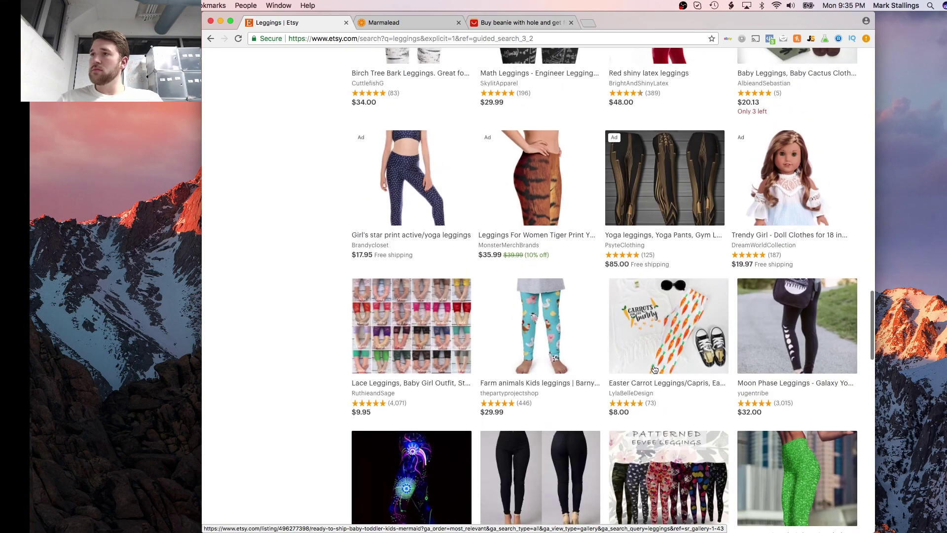
{"action": "scroll", "coordinate": [655, 369], "scroll_direction": "up", "scroll_amount": 6}
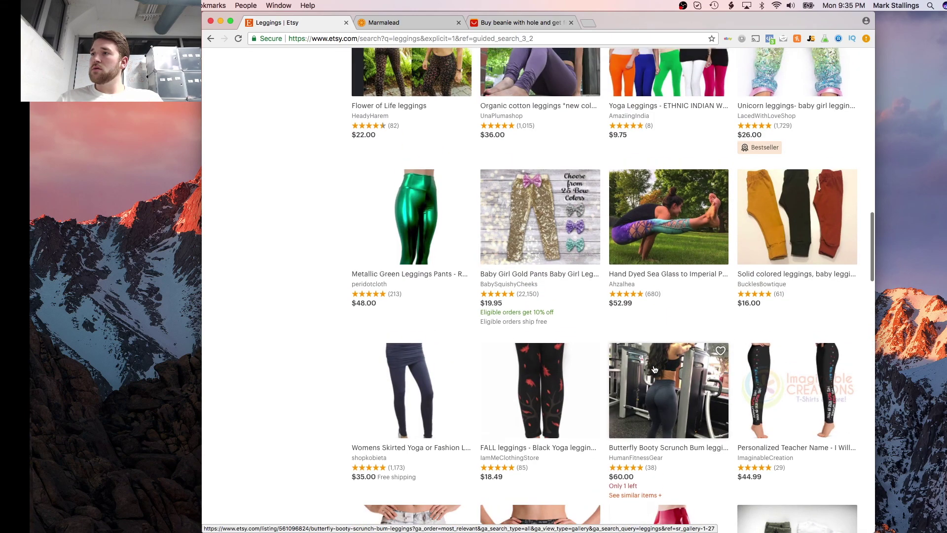
{"action": "scroll", "coordinate": [655, 370], "scroll_direction": "up", "scroll_amount": 7}
{"action": "scroll", "coordinate": [655, 369], "scroll_direction": "up", "scroll_amount": 1}
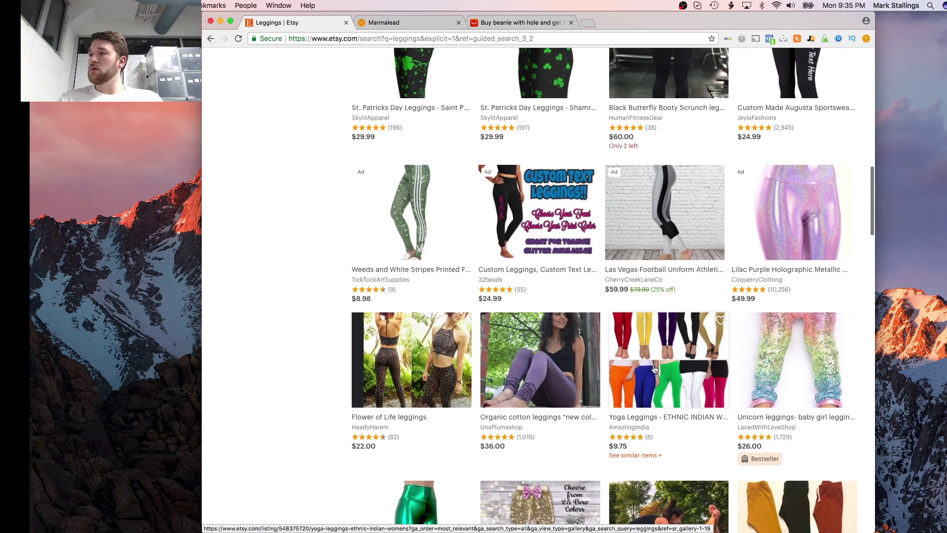
{"action": "scroll", "coordinate": [655, 369], "scroll_direction": "down", "scroll_amount": 1}
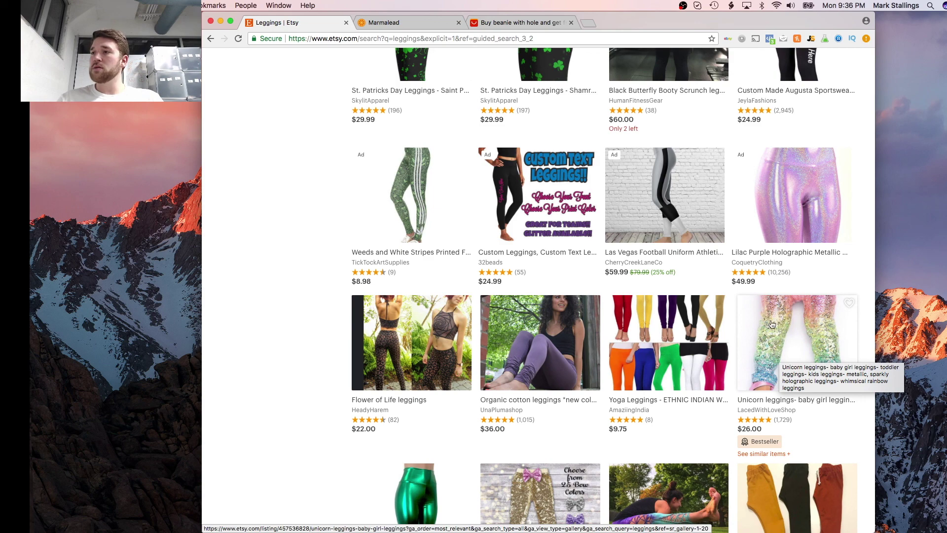
{"action": "scroll", "coordinate": [772, 324], "scroll_direction": "down", "scroll_amount": 5}
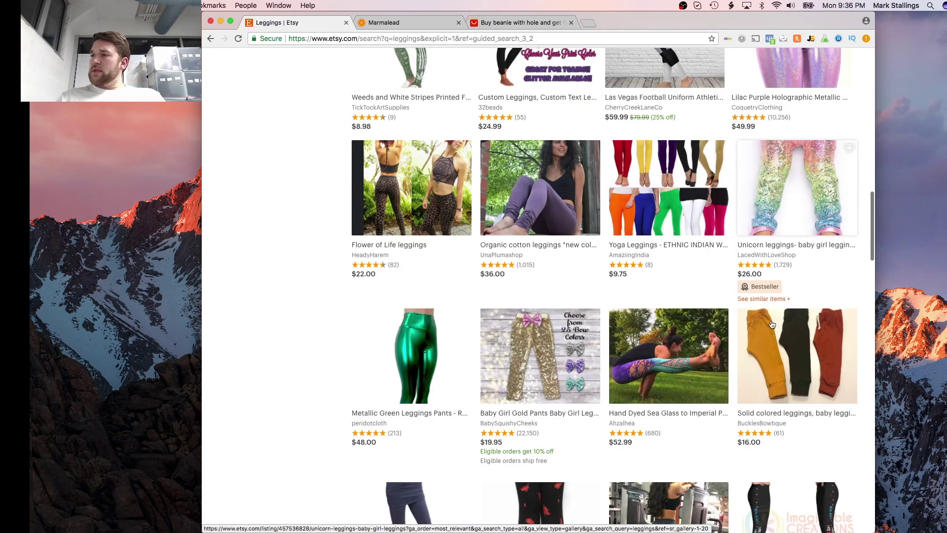
{"action": "scroll", "coordinate": [772, 321], "scroll_direction": "up", "scroll_amount": 2}
{"action": "left_click", "coordinate": [786, 273]}
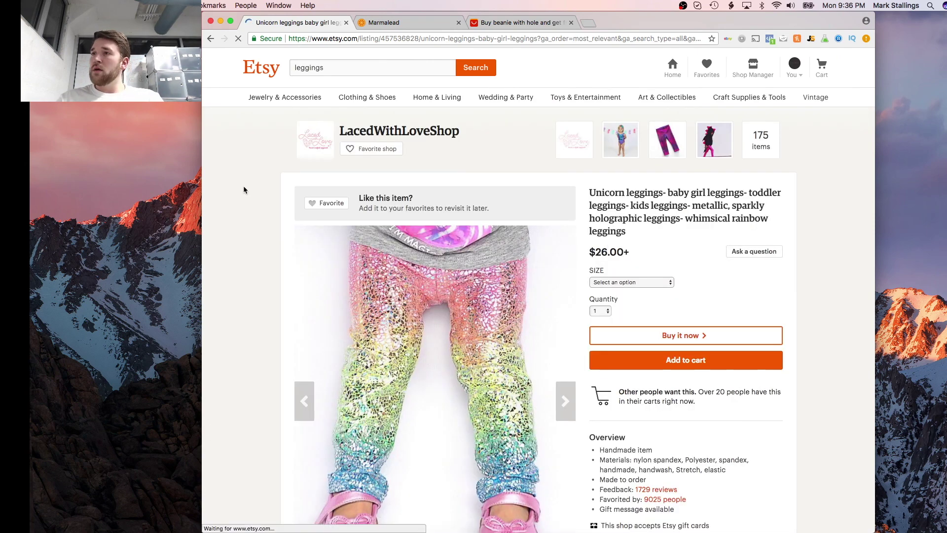
Skim the unicorn leggings' description and reviews, and view all of the listing's product photos and sizing charts.
{"action": "scroll", "coordinate": [227, 191], "scroll_direction": "down", "scroll_amount": 8}
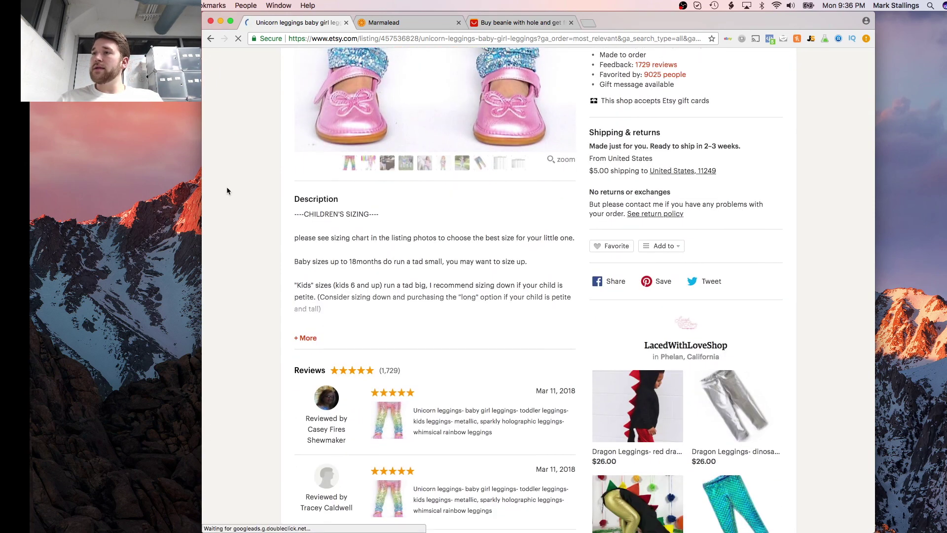
{"action": "scroll", "coordinate": [227, 191], "scroll_direction": "up", "scroll_amount": 4}
{"action": "scroll", "coordinate": [227, 190], "scroll_direction": "up", "scroll_amount": 2}
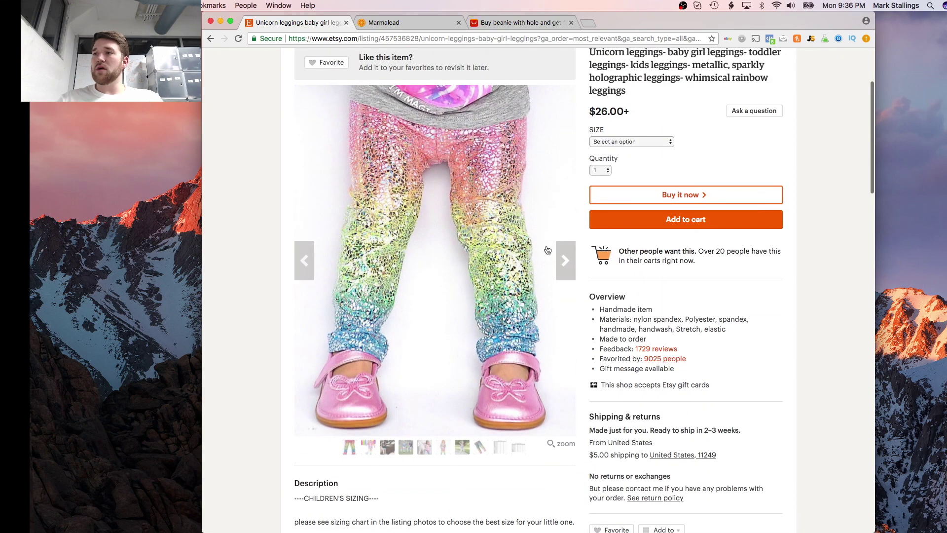
{"action": "left_click", "coordinate": [565, 260]}
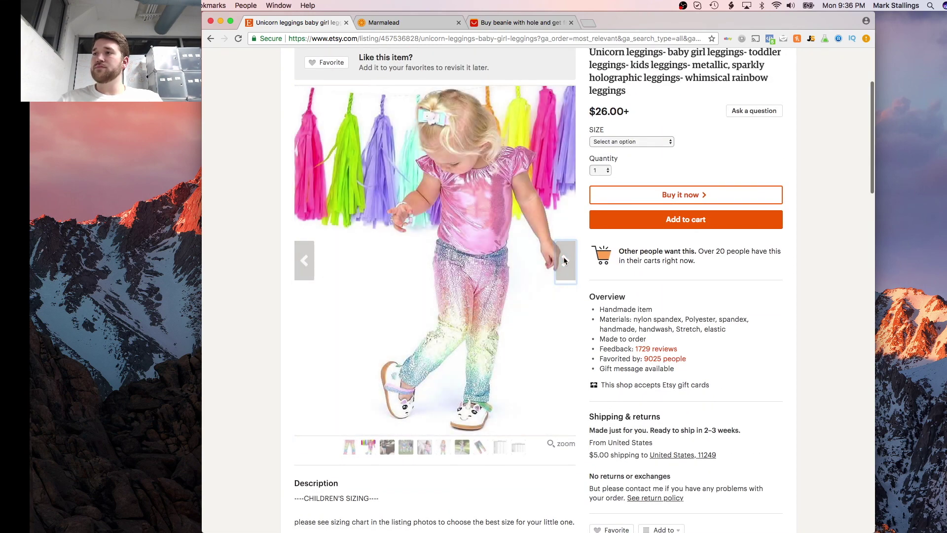
{"action": "left_click", "coordinate": [564, 260]}
{"action": "left_click", "coordinate": [565, 261]}
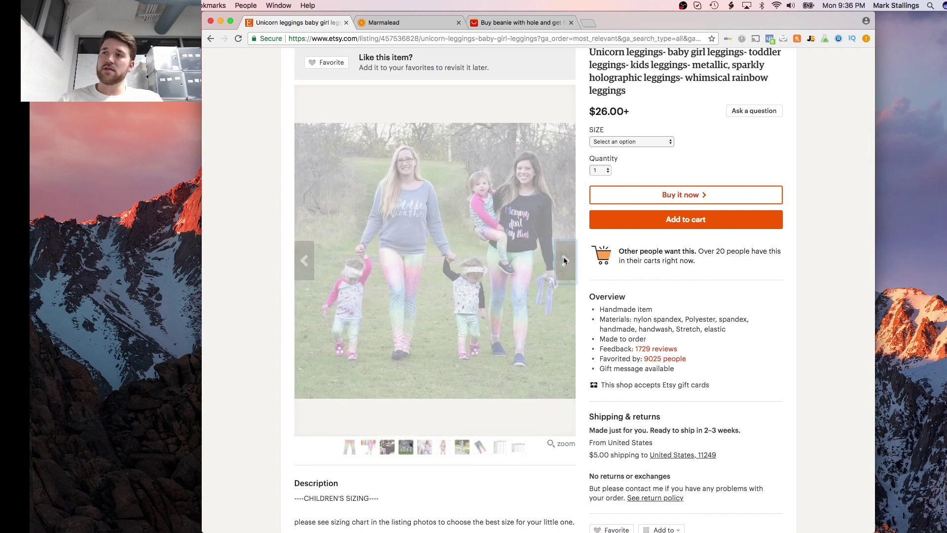
{"action": "left_click", "coordinate": [565, 260]}
{"action": "left_click", "coordinate": [565, 260]}
{"action": "left_click", "coordinate": [564, 260]}
{"action": "left_click", "coordinate": [564, 260]}
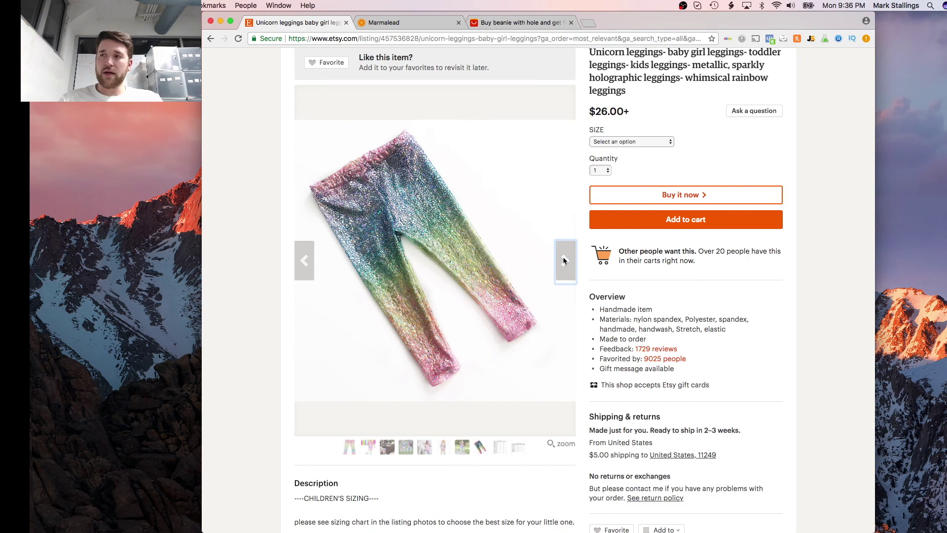
{"action": "left_click", "coordinate": [563, 257]}
{"action": "left_click", "coordinate": [563, 257]}
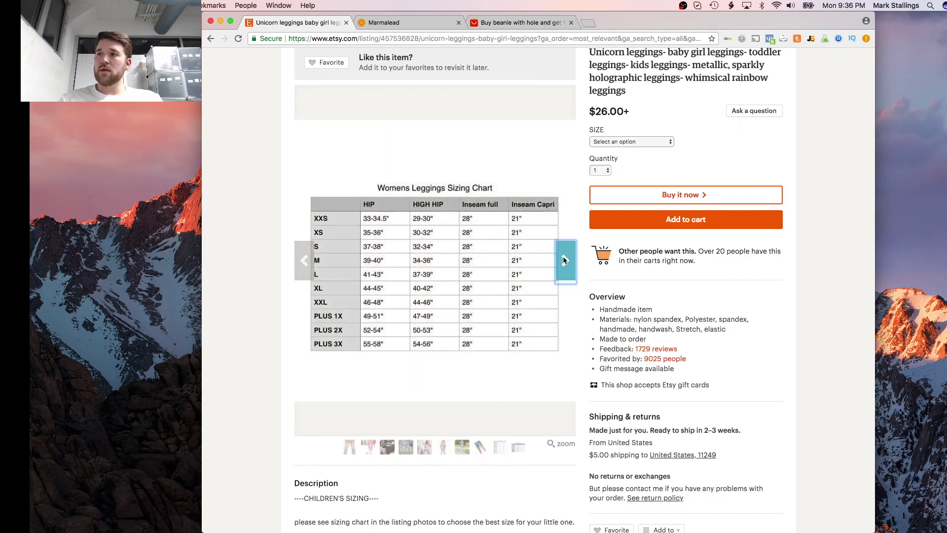
{"action": "left_click", "coordinate": [563, 257]}
Expand the unicorn leggings' reviews and read through them, checking review dates and buyer comments.
{"action": "scroll", "coordinate": [563, 256], "scroll_direction": "down", "scroll_amount": 3}
{"action": "scroll", "coordinate": [563, 256], "scroll_direction": "down", "scroll_amount": 8}
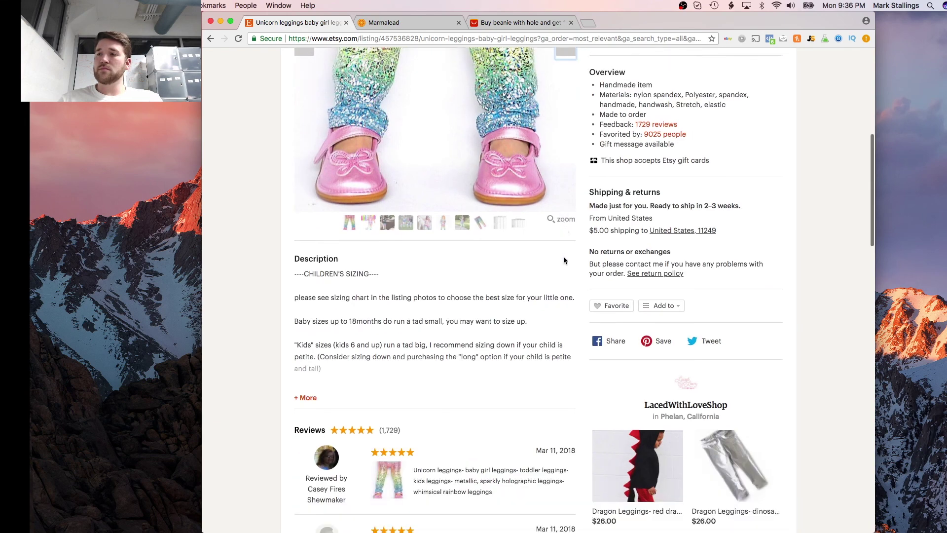
{"action": "scroll", "coordinate": [564, 257], "scroll_direction": "down", "scroll_amount": 2}
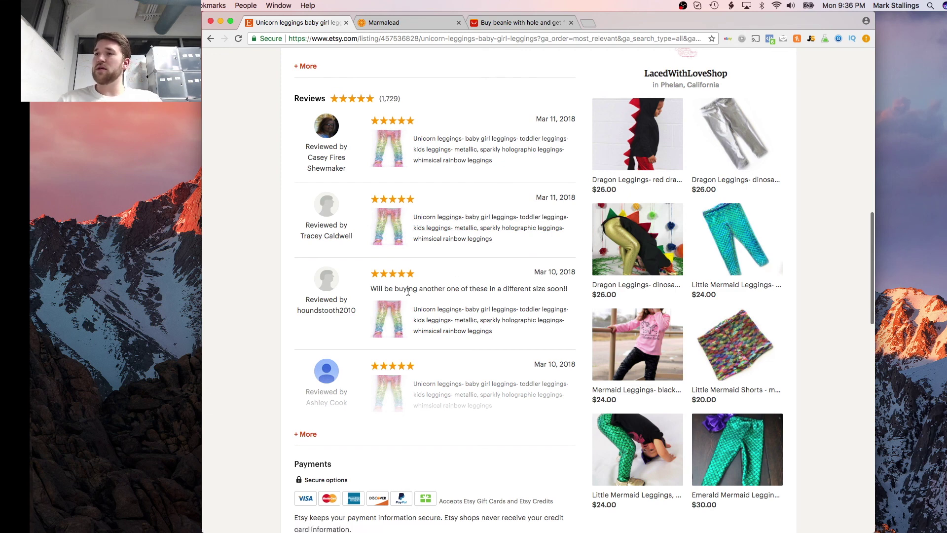
{"action": "scroll", "coordinate": [412, 293], "scroll_direction": "down", "scroll_amount": 2}
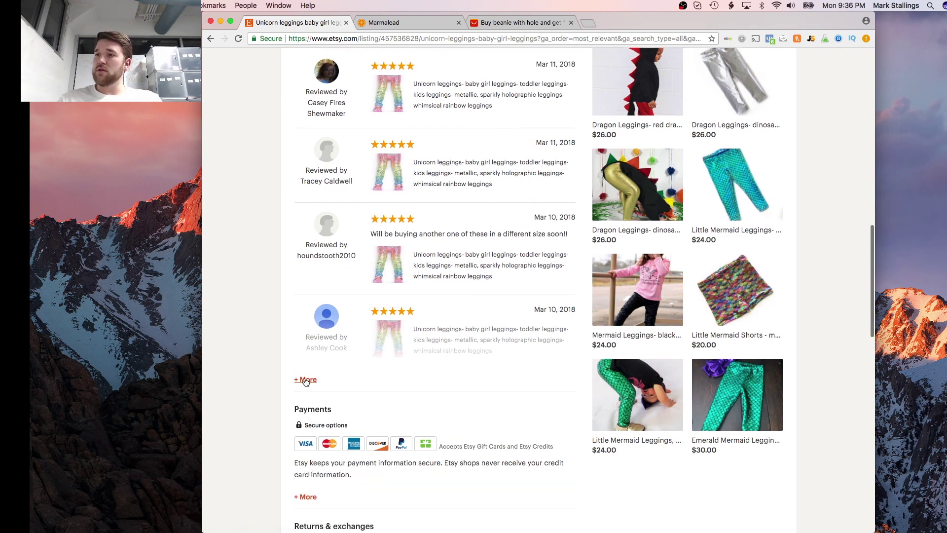
{"action": "scroll", "coordinate": [382, 335], "scroll_direction": "down", "scroll_amount": 5}
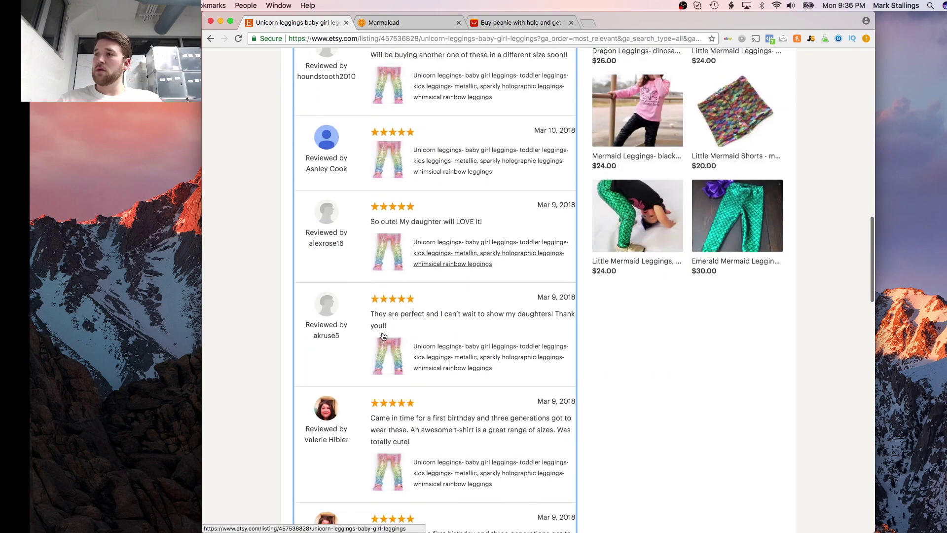
{"action": "scroll", "coordinate": [383, 335], "scroll_direction": "down", "scroll_amount": 8}
{"action": "scroll", "coordinate": [383, 336], "scroll_direction": "up", "scroll_amount": 3}
{"action": "scroll", "coordinate": [383, 335], "scroll_direction": "up", "scroll_amount": 20}
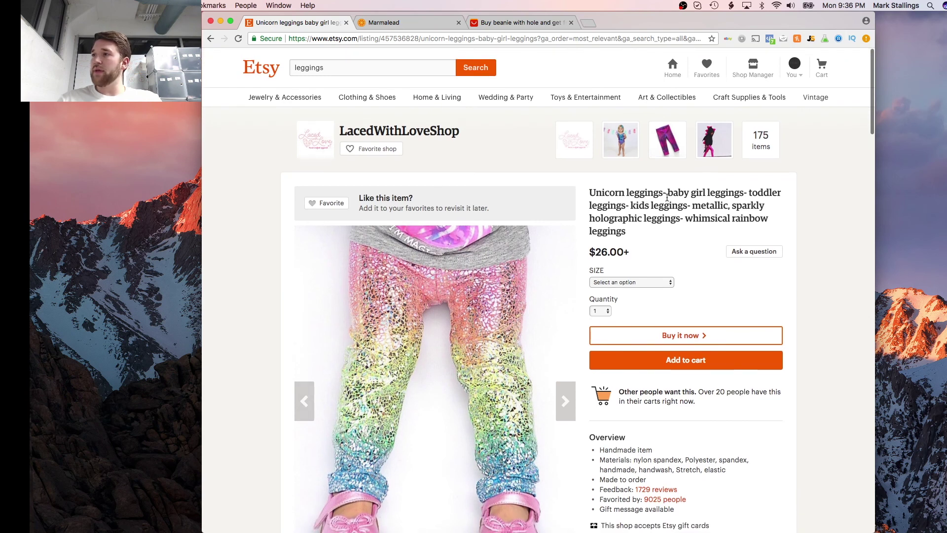
Check Etsy demand and competition for the keyword "Unicorn leggings" in Marmalead, glancing at the product criteria note.
{"action": "left_click_drag", "start_coordinate": [663, 195], "coordinate": [605, 190]}
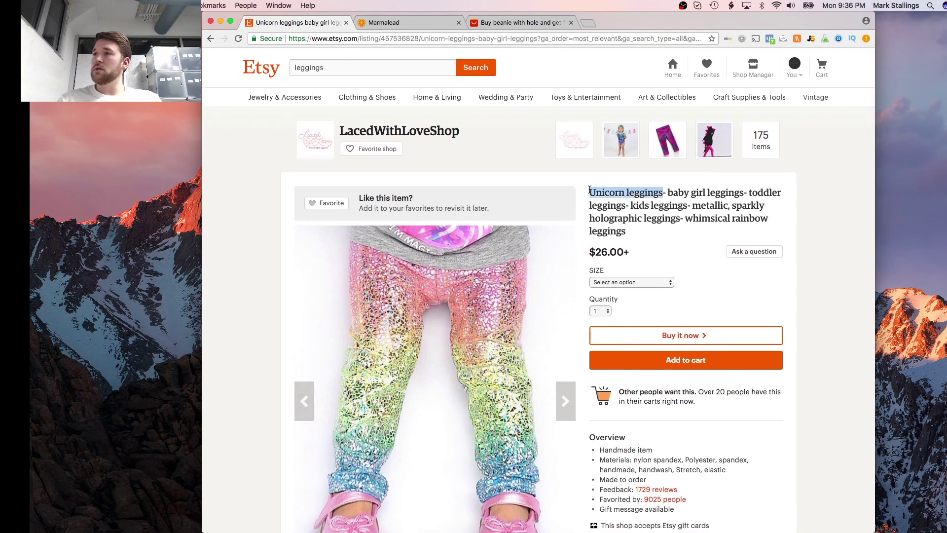
{"action": "left_click", "coordinate": [395, 28]}
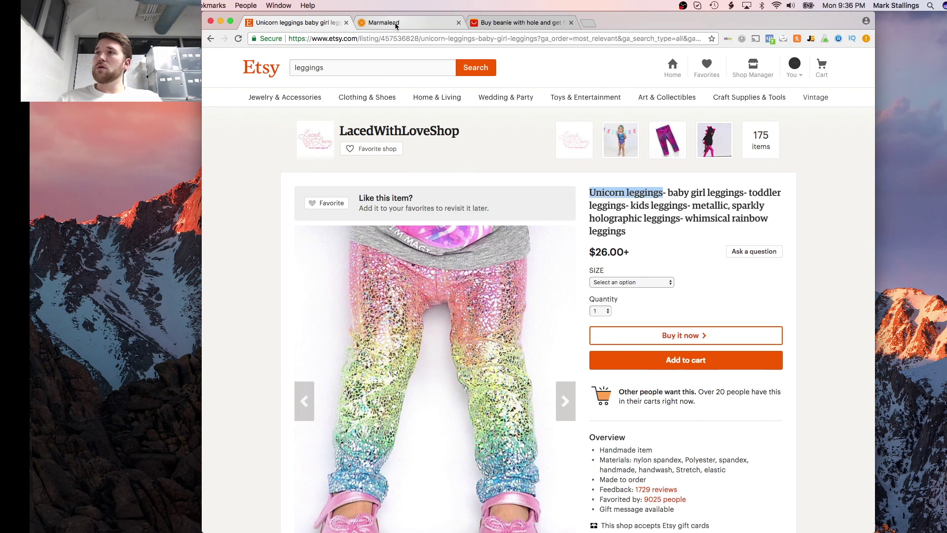
{"action": "triple_click", "coordinate": [404, 73]}
{"action": "type", "text": "Unicorn leggings"}
{"action": "key", "text": "Return"}
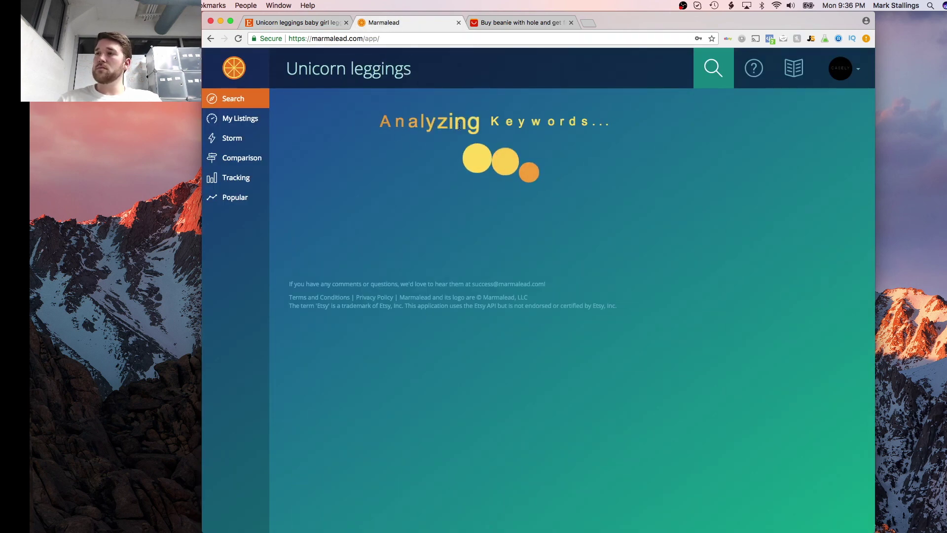
{"action": "key", "text": "ctrl+Up"}
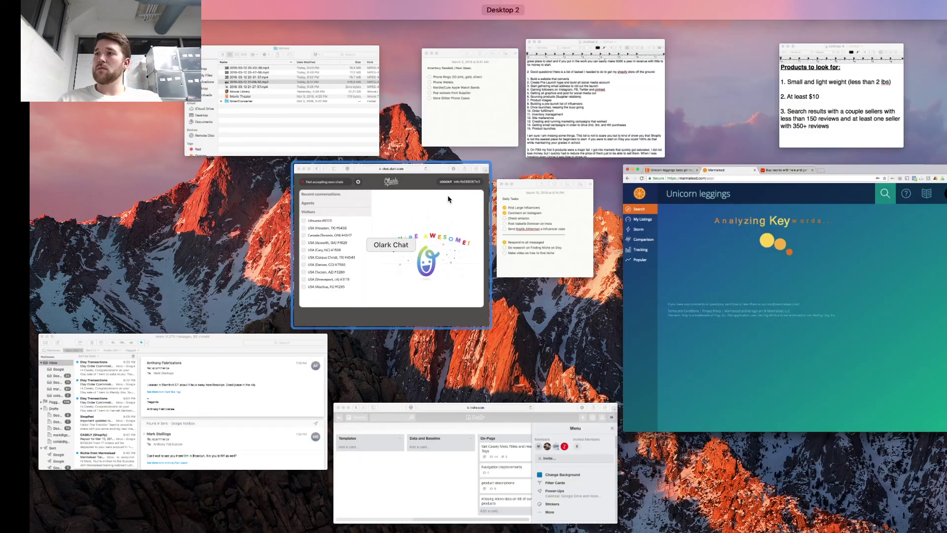
{"action": "left_click", "coordinate": [729, 300]}
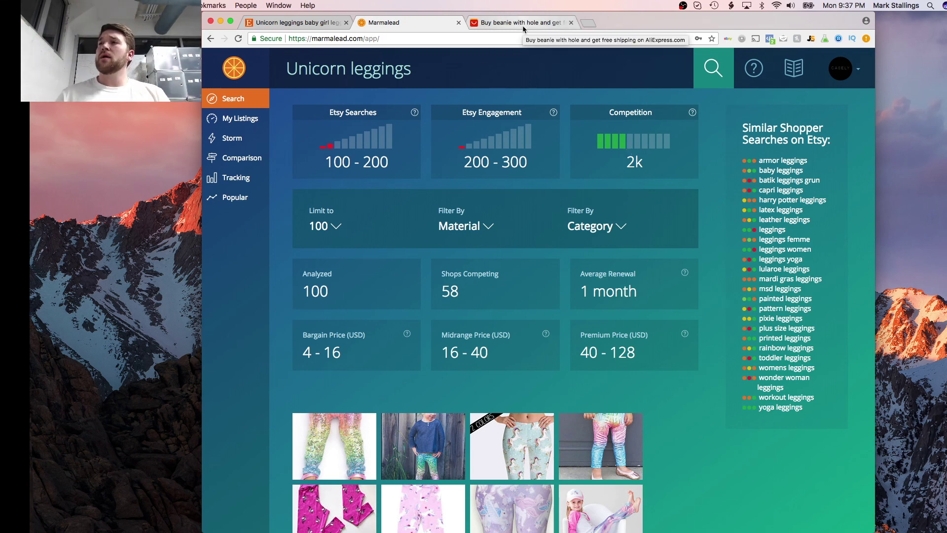
Recheck the LacedWithLoveShop unicorn leggings listing and its reviews on Etsy, and return to the leggings results.
{"action": "left_click", "coordinate": [311, 23]}
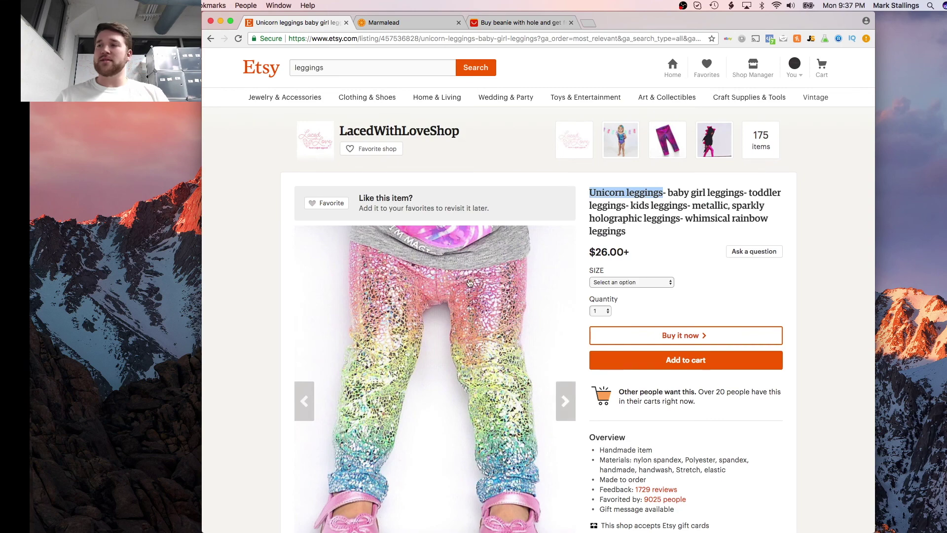
{"action": "scroll", "coordinate": [470, 282], "scroll_direction": "down", "scroll_amount": 10}
{"action": "scroll", "coordinate": [469, 281], "scroll_direction": "up", "scroll_amount": 10}
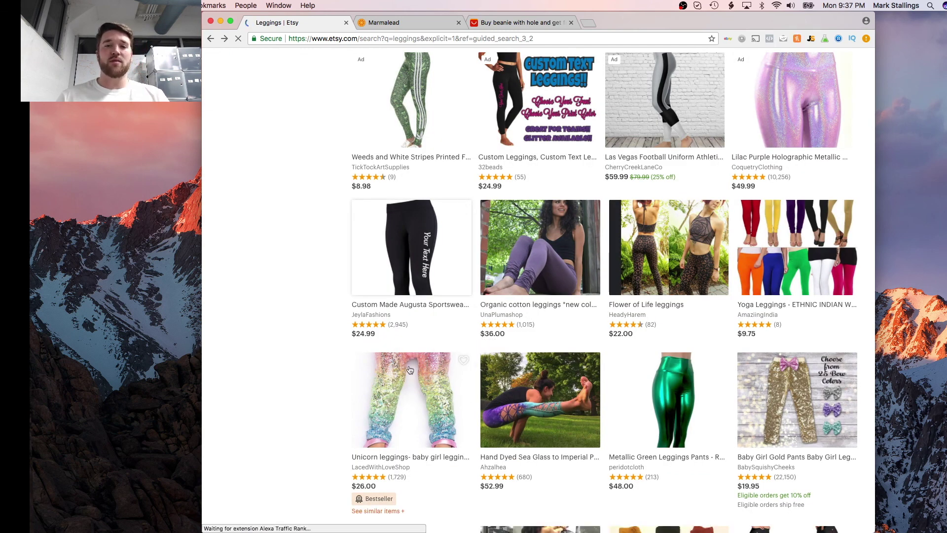
{"action": "left_click", "coordinate": [409, 370]}
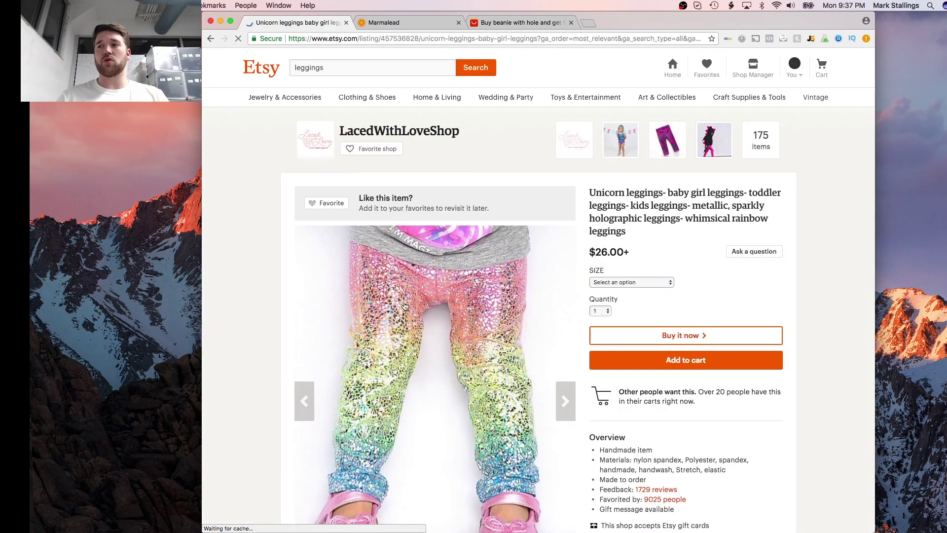
{"action": "scroll", "coordinate": [404, 306], "scroll_direction": "down", "scroll_amount": 15}
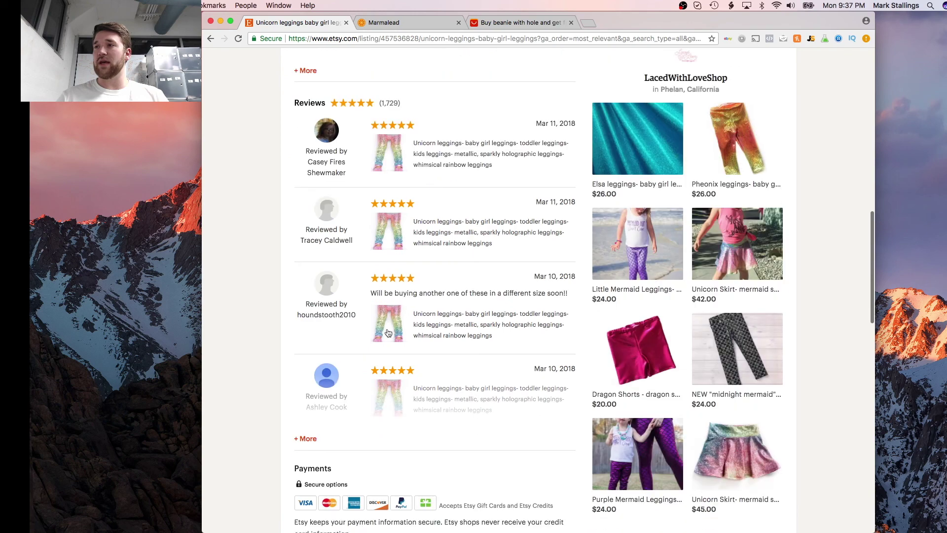
{"action": "left_click", "coordinate": [210, 39]}
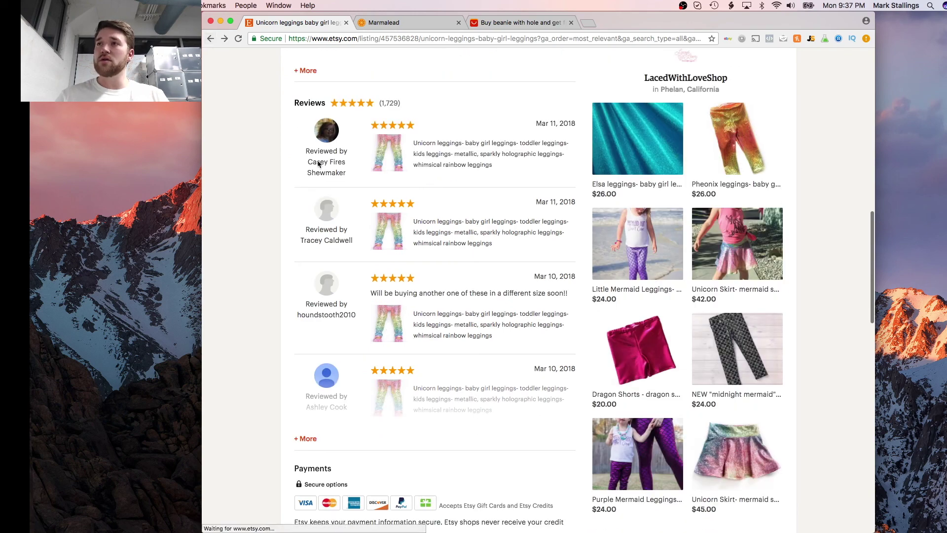
Browse the leggings results for other strong sellers and open peaceloveandbabyshop's bestselling girls' unicorn leggings listing.
{"action": "scroll", "coordinate": [571, 346], "scroll_direction": "down", "scroll_amount": 1}
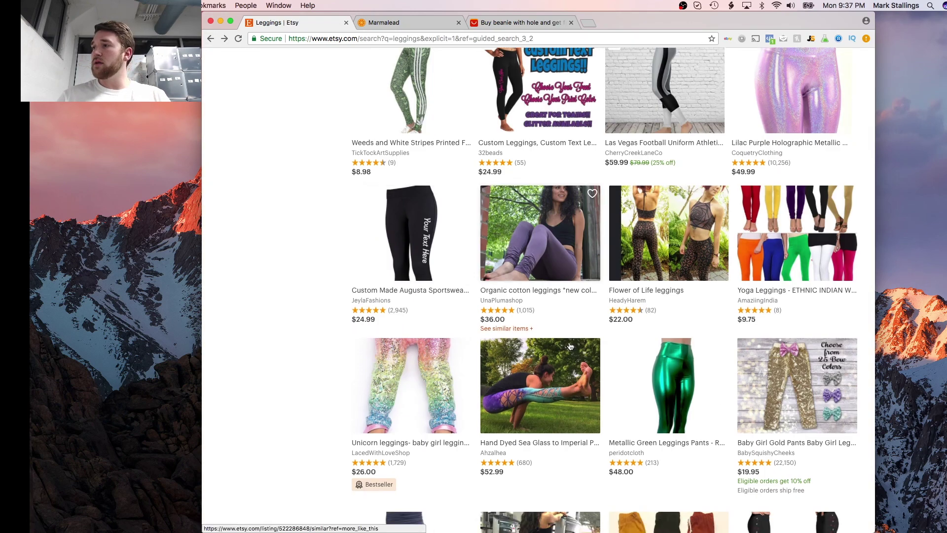
{"action": "scroll", "coordinate": [570, 346], "scroll_direction": "down", "scroll_amount": 10}
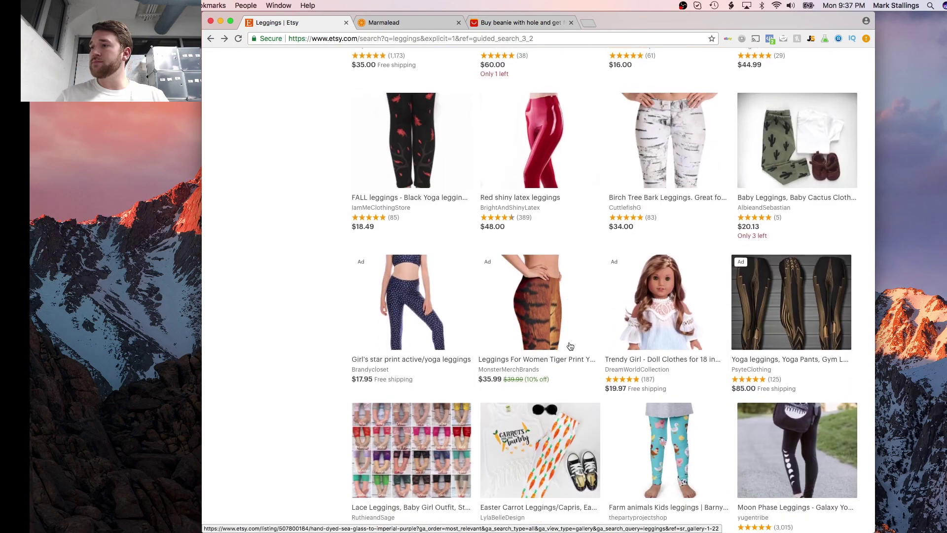
{"action": "scroll", "coordinate": [571, 346], "scroll_direction": "down", "scroll_amount": 8}
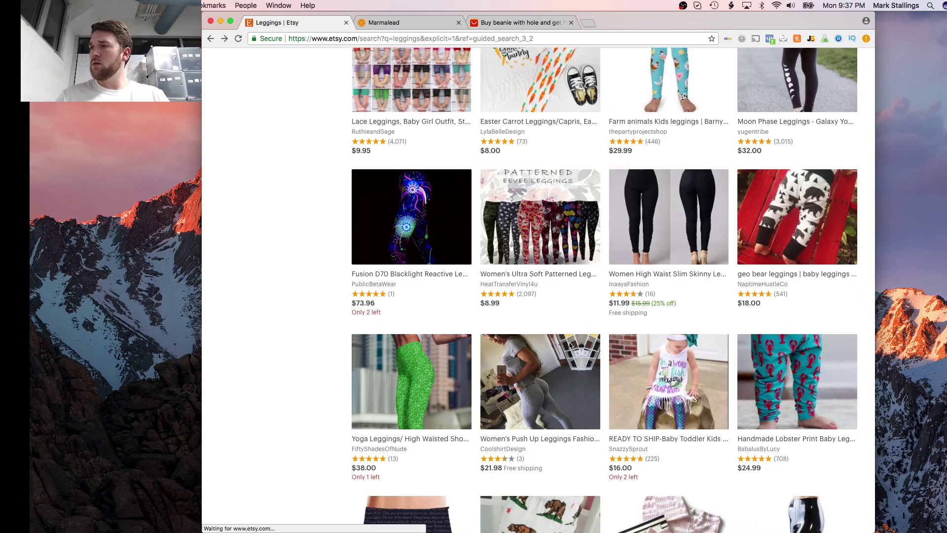
{"action": "scroll", "coordinate": [570, 345], "scroll_direction": "down", "scroll_amount": 12}
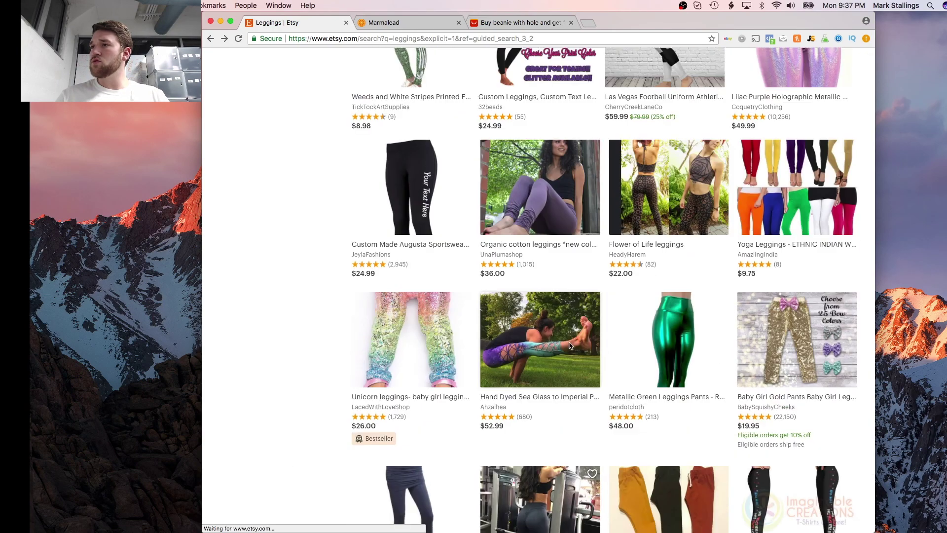
{"action": "scroll", "coordinate": [571, 346], "scroll_direction": "up", "scroll_amount": 7}
{"action": "scroll", "coordinate": [571, 346], "scroll_direction": "up", "scroll_amount": 6}
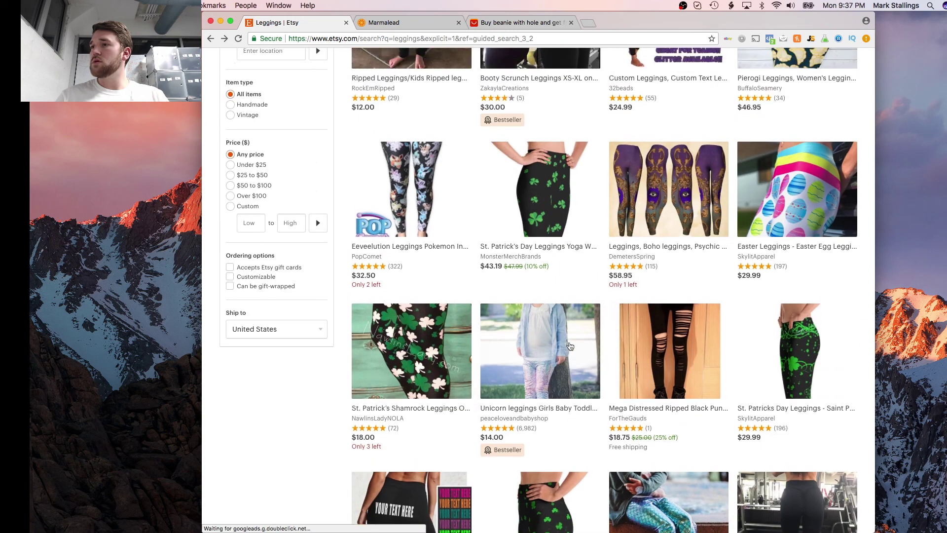
{"action": "left_click", "coordinate": [536, 351]}
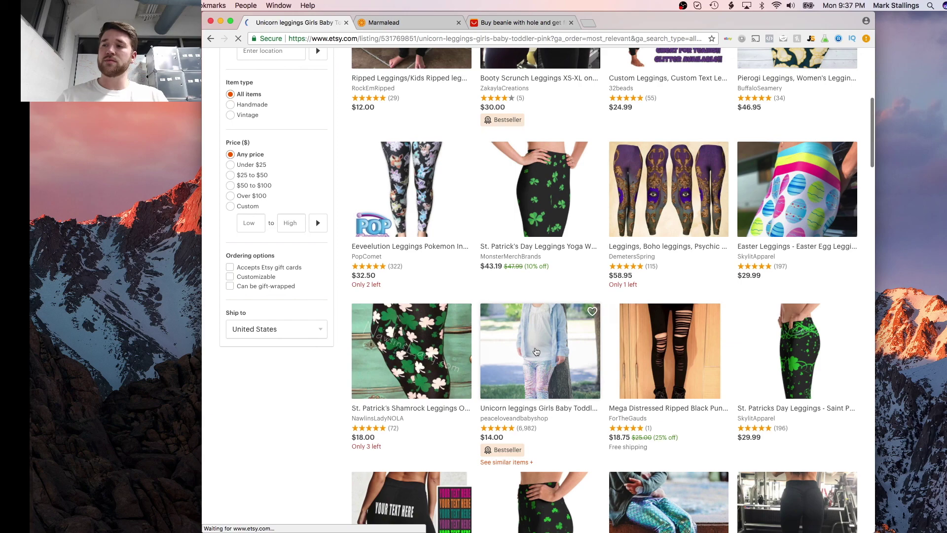
Review peaceloveandbabyshop's unicorn leggings listing, examining its review dates, star ratings and buyer comments.
{"action": "scroll", "coordinate": [532, 361], "scroll_direction": "down", "scroll_amount": 2}
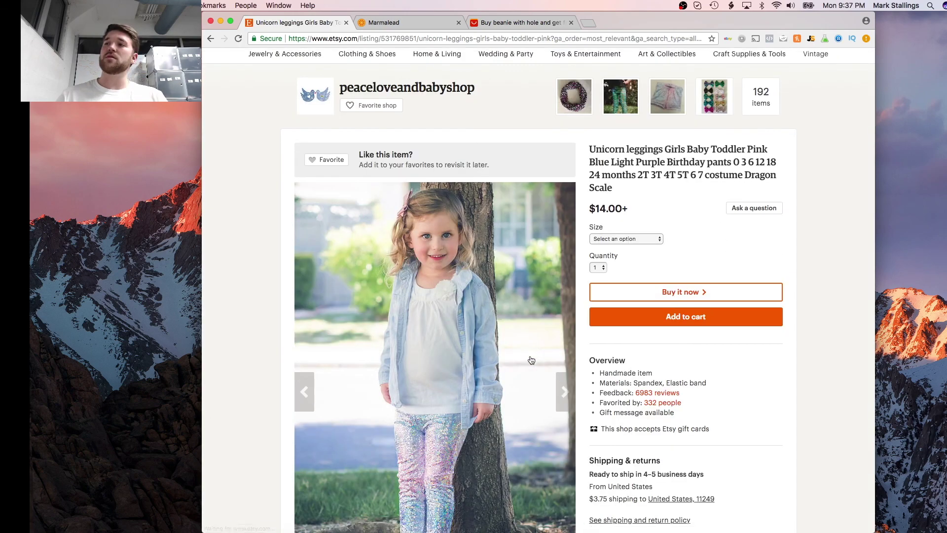
{"action": "scroll", "coordinate": [531, 360], "scroll_direction": "down", "scroll_amount": 4}
{"action": "scroll", "coordinate": [532, 360], "scroll_direction": "up", "scroll_amount": 2}
{"action": "scroll", "coordinate": [532, 360], "scroll_direction": "down", "scroll_amount": 2}
{"action": "scroll", "coordinate": [531, 360], "scroll_direction": "down", "scroll_amount": 15}
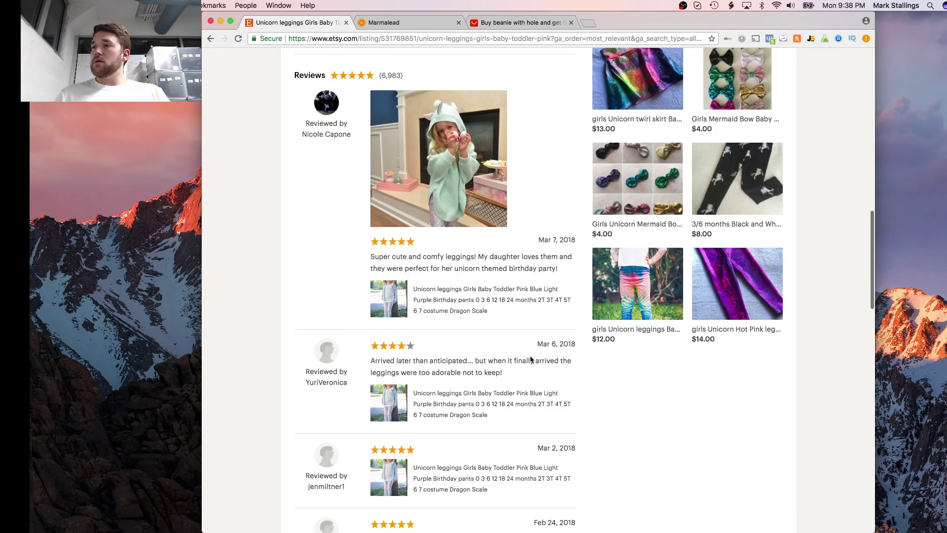
{"action": "scroll", "coordinate": [532, 360], "scroll_direction": "down", "scroll_amount": 2}
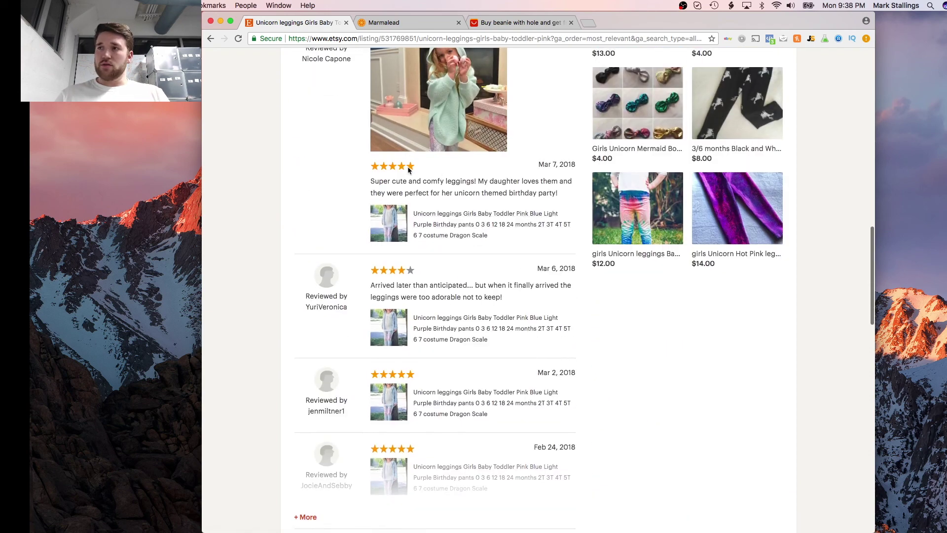
{"action": "scroll", "coordinate": [414, 390], "scroll_direction": "down", "scroll_amount": 3}
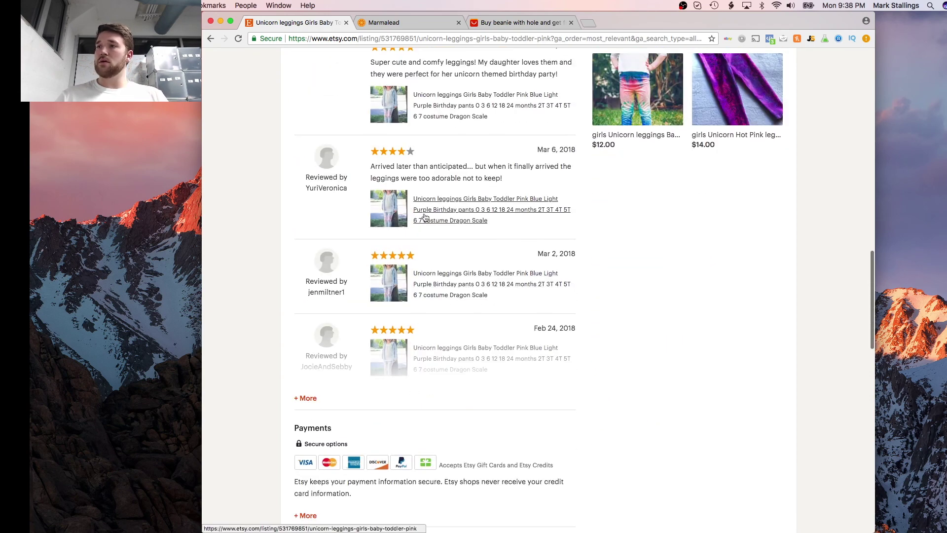
{"action": "scroll", "coordinate": [425, 218], "scroll_direction": "down", "scroll_amount": 2}
{"action": "scroll", "coordinate": [425, 218], "scroll_direction": "up", "scroll_amount": 5}
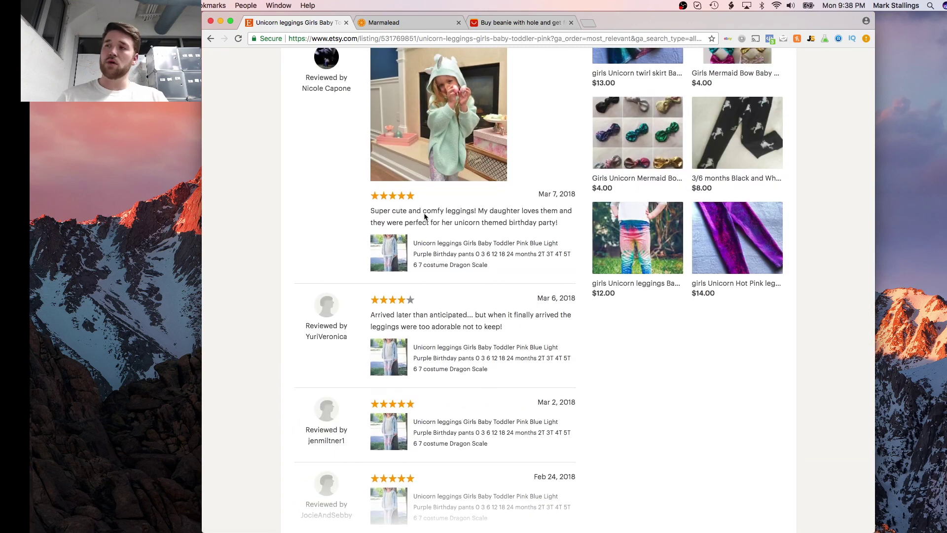
Examine the girls' unicorn leggings' product photo, description and listing overview.
{"action": "scroll", "coordinate": [425, 217], "scroll_direction": "up", "scroll_amount": 10}
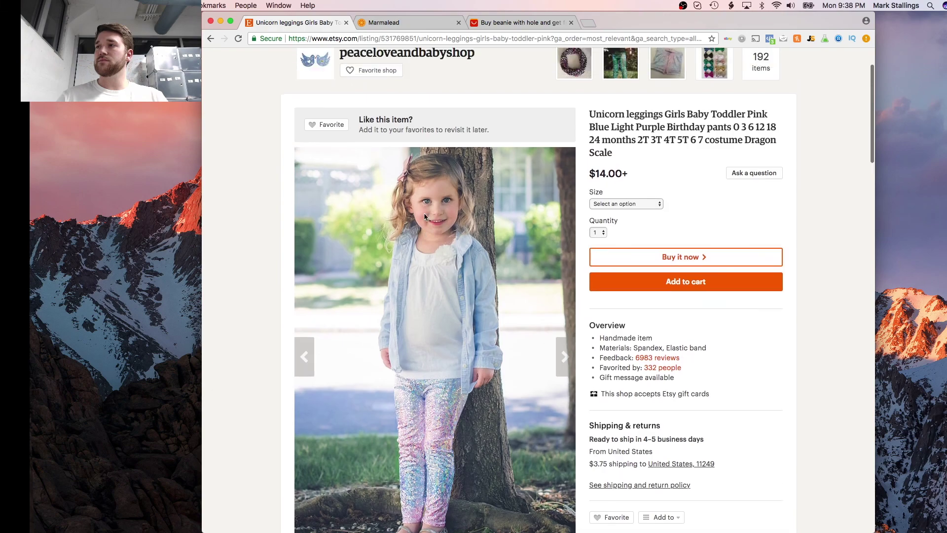
{"action": "scroll", "coordinate": [425, 218], "scroll_direction": "down", "scroll_amount": 4}
{"action": "scroll", "coordinate": [425, 218], "scroll_direction": "down", "scroll_amount": 5}
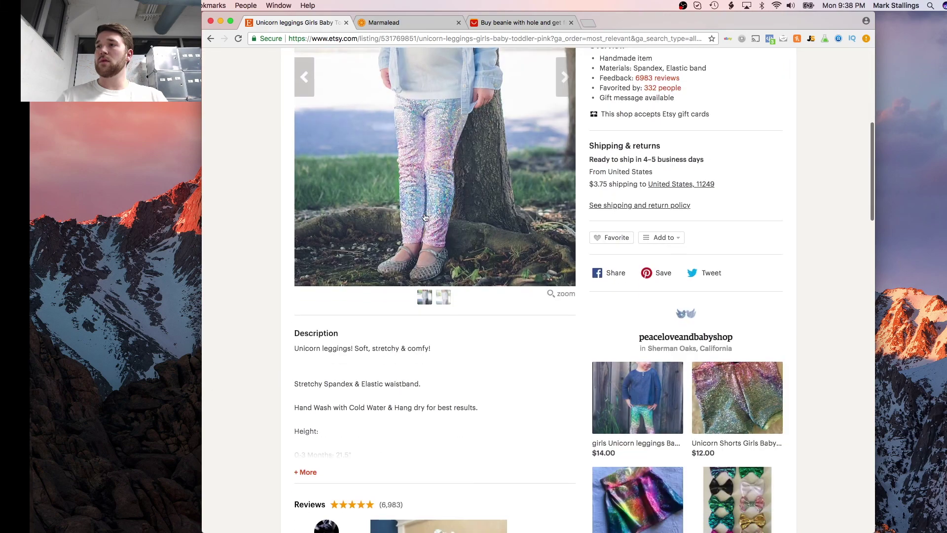
{"action": "scroll", "coordinate": [425, 218], "scroll_direction": "up", "scroll_amount": 10}
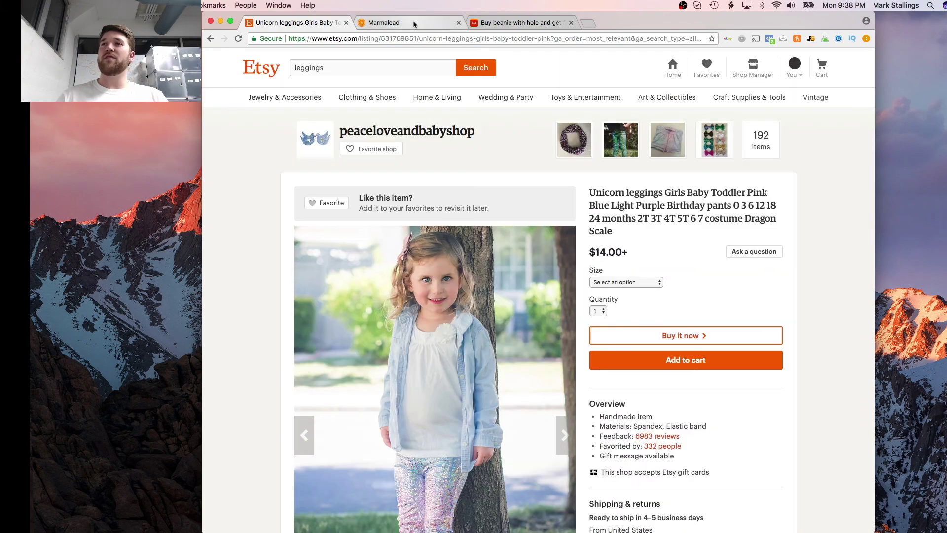
Revisit Marmalead's "Unicorn leggings" keyword figures, and go back to the Etsy leggings results to review the listings.
{"action": "left_click", "coordinate": [447, 24]}
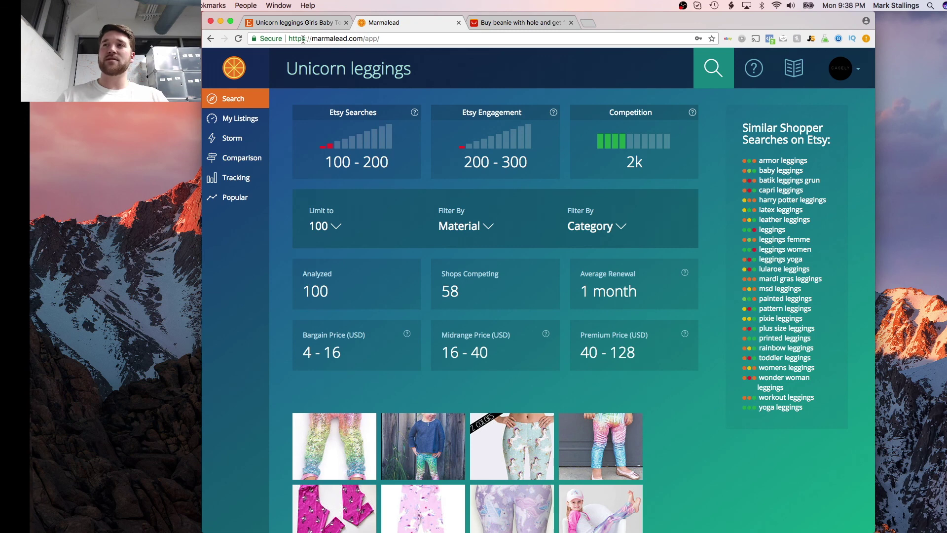
{"action": "left_click", "coordinate": [286, 22]}
{"action": "left_click", "coordinate": [211, 38]}
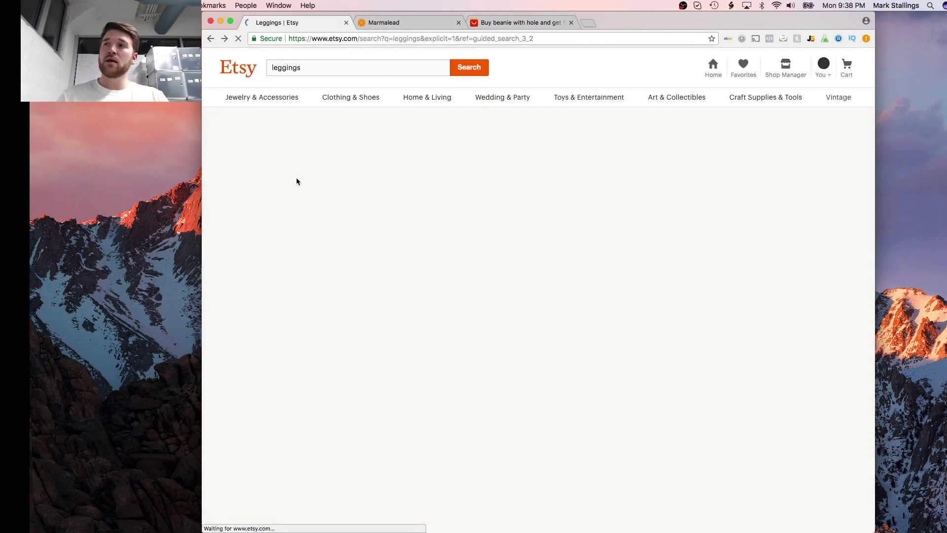
{"action": "scroll", "coordinate": [385, 182], "scroll_direction": "down", "scroll_amount": 10}
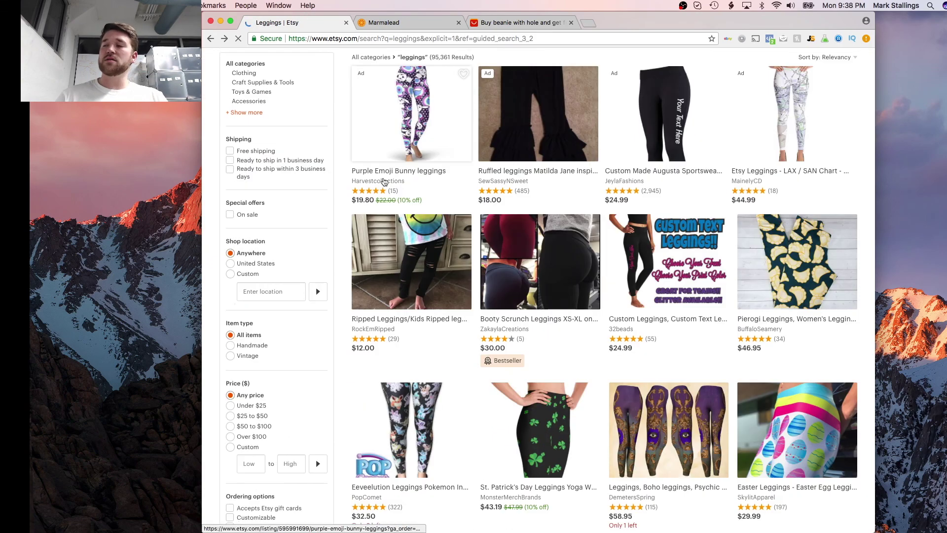
{"action": "scroll", "coordinate": [384, 182], "scroll_direction": "down", "scroll_amount": 1}
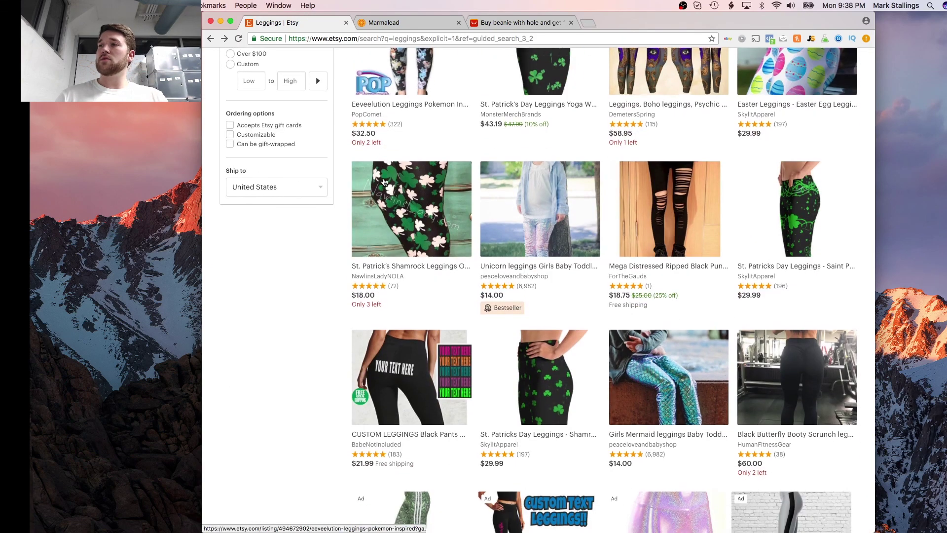
{"action": "scroll", "coordinate": [384, 182], "scroll_direction": "up", "scroll_amount": 1}
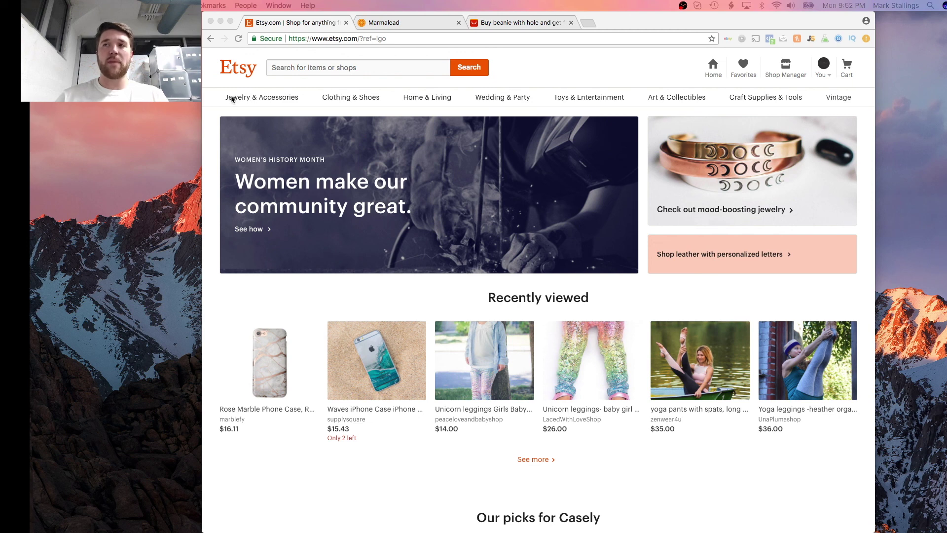
Look over Etsy's homepage product categories and its list of currently popular search terms.
{"action": "mouse_move", "coordinate": [236, 103]}
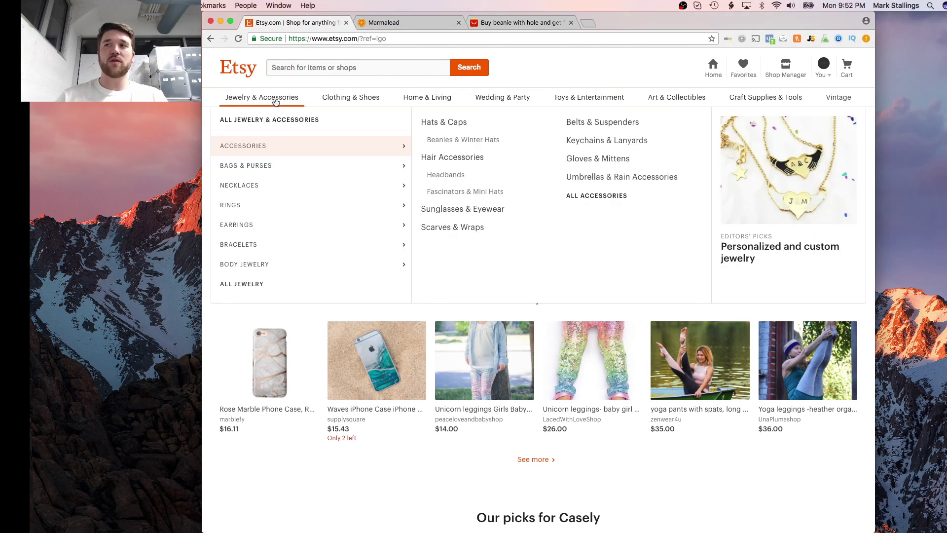
{"action": "mouse_move", "coordinate": [486, 103]}
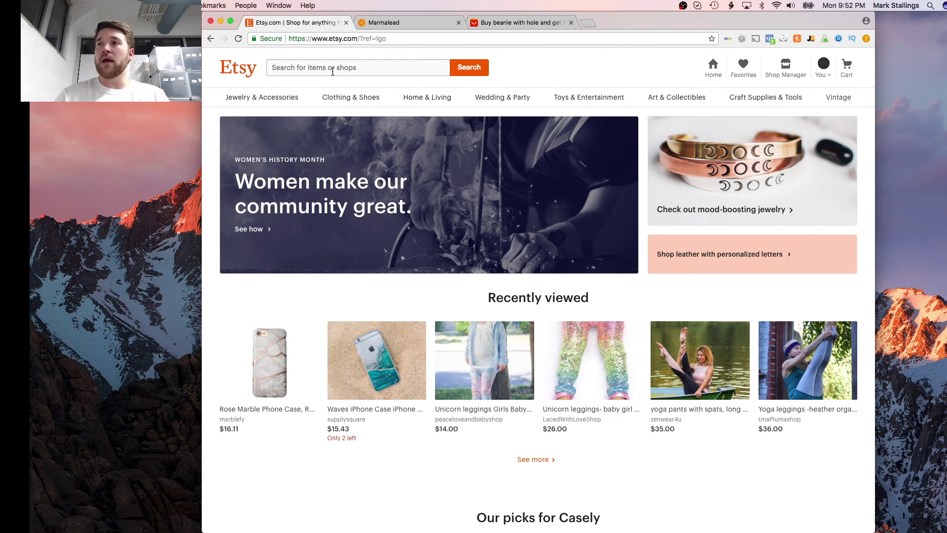
{"action": "left_click", "coordinate": [333, 72]}
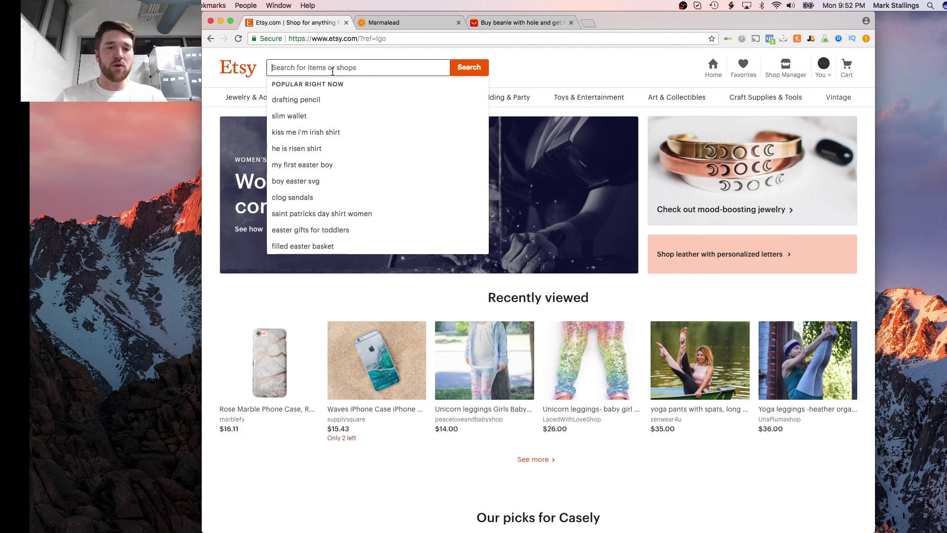
{"action": "left_click", "coordinate": [544, 70]}
Explore the Jewelry & Accessories and Home & Living subcategories, and open the Wall Décor category.
{"action": "left_click", "coordinate": [254, 98]}
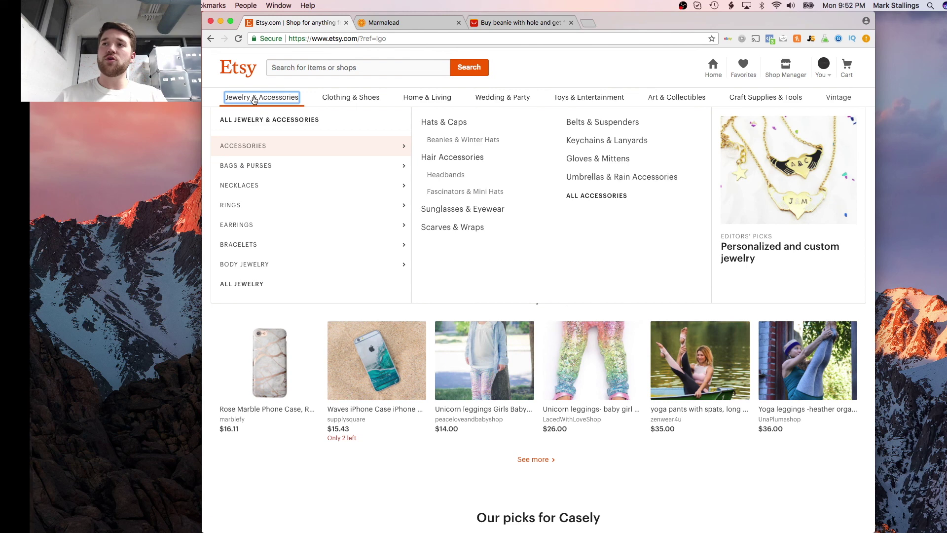
{"action": "mouse_move", "coordinate": [252, 186]}
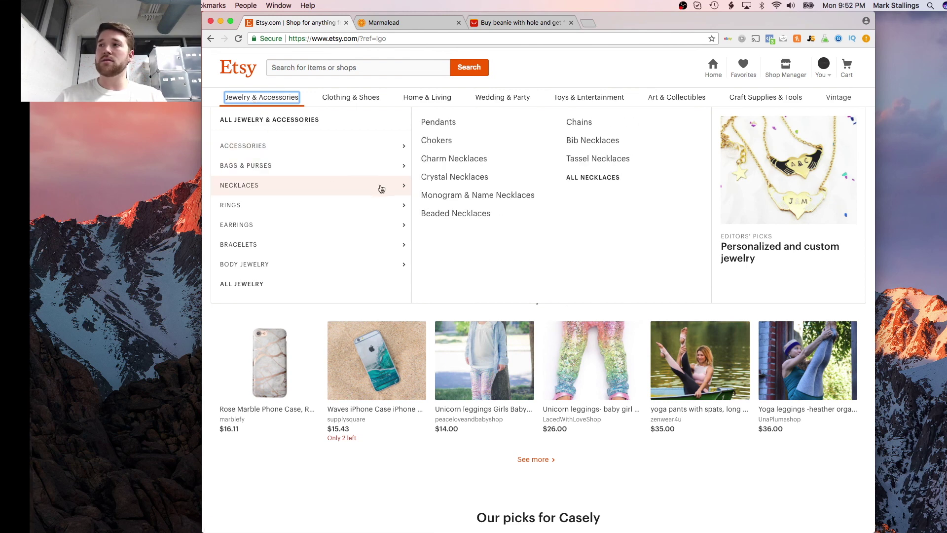
{"action": "mouse_move", "coordinate": [315, 165]}
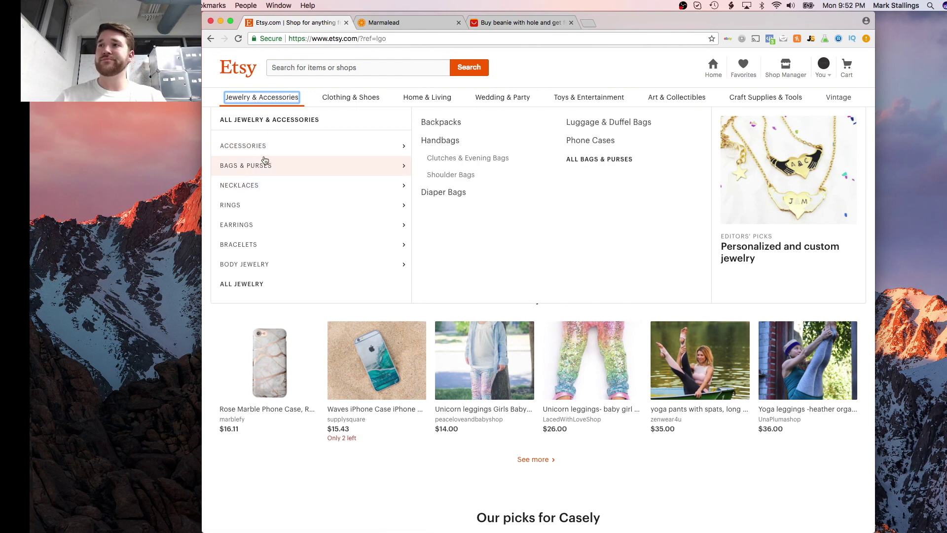
{"action": "mouse_move", "coordinate": [424, 101]}
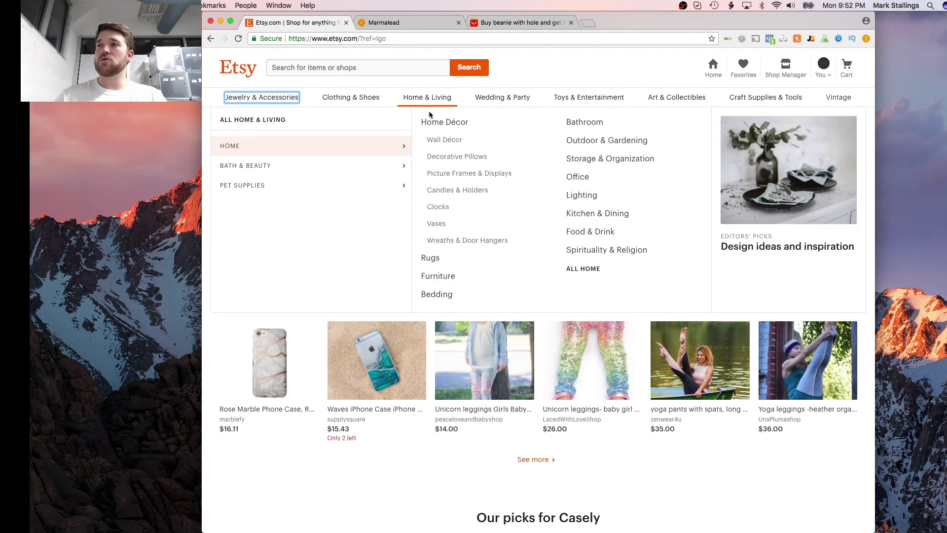
{"action": "left_click", "coordinate": [438, 140]}
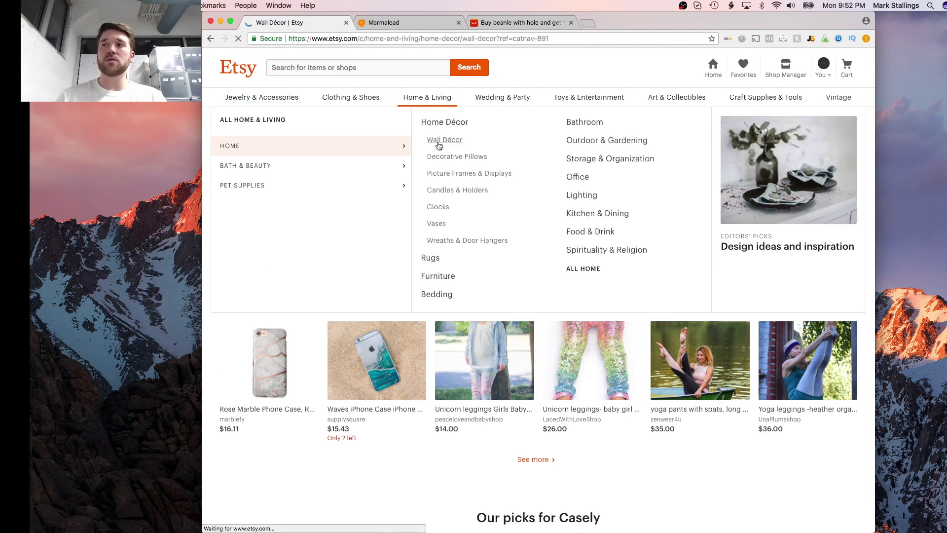
Browse the Wall Décor listings for strong sellers and open OAKYdesigns' rustic wood wedding welcome sign.
{"action": "scroll", "coordinate": [420, 296], "scroll_direction": "down", "scroll_amount": 3}
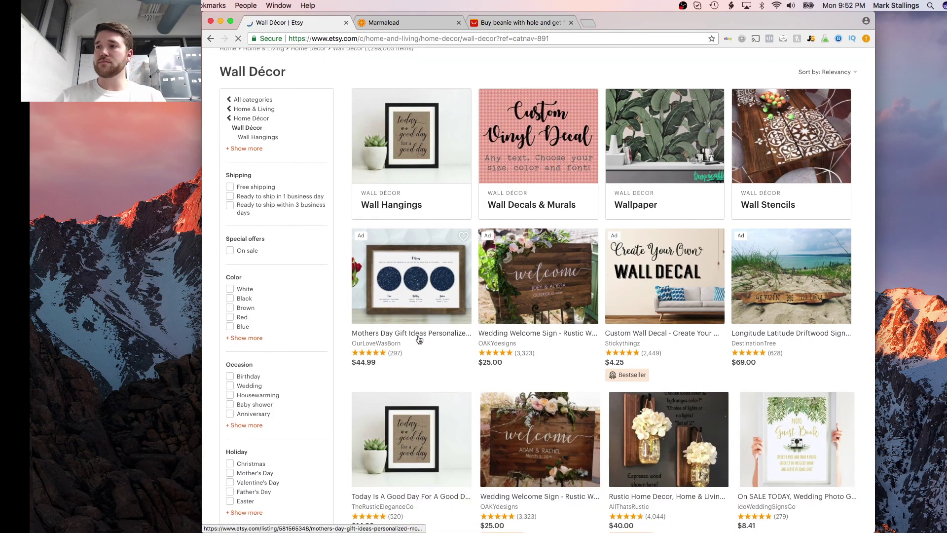
{"action": "scroll", "coordinate": [420, 291], "scroll_direction": "down", "scroll_amount": 3}
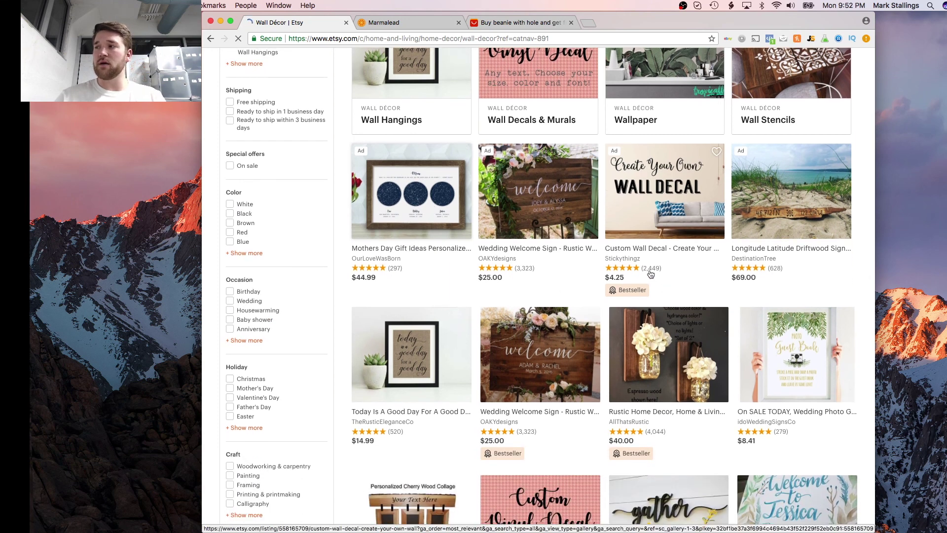
{"action": "scroll", "coordinate": [656, 280], "scroll_direction": "down", "scroll_amount": 1}
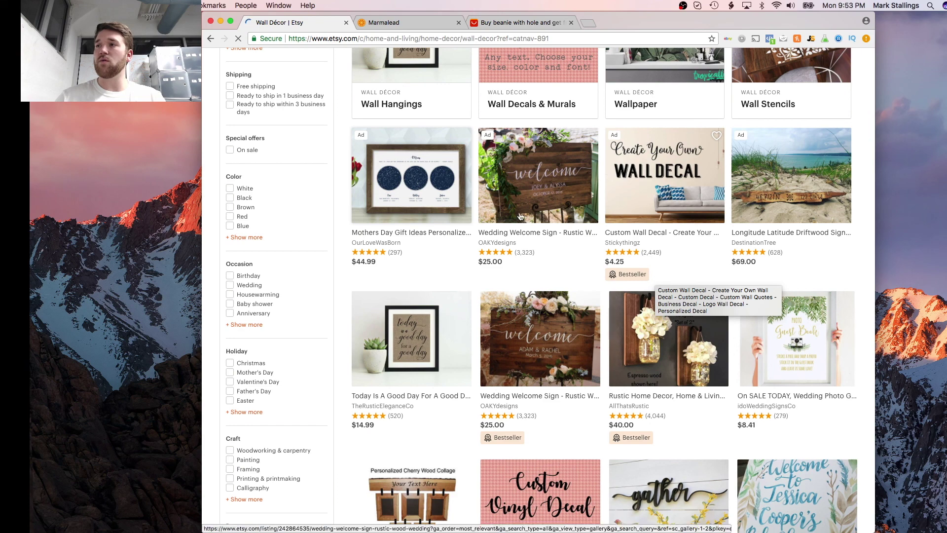
{"action": "left_click", "coordinate": [487, 247]}
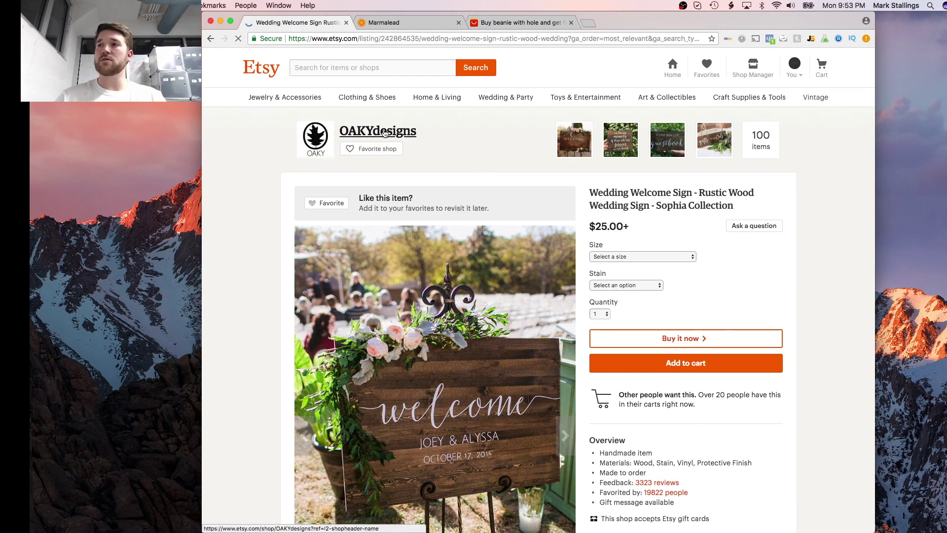
Open the OAKYdesigns shop and examine its sales count, item range and latest reviews.
{"action": "left_click", "coordinate": [385, 132]}
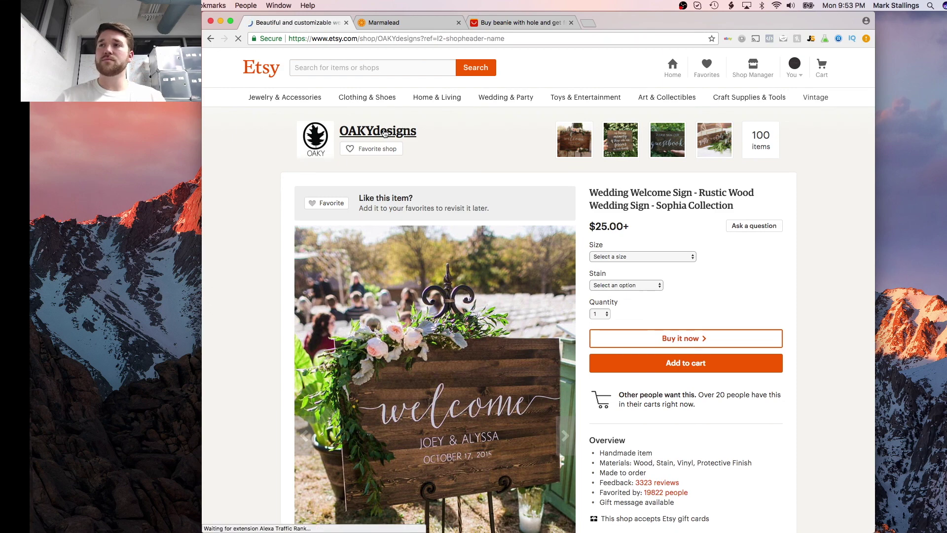
{"action": "scroll", "coordinate": [473, 262], "scroll_direction": "down", "scroll_amount": 5}
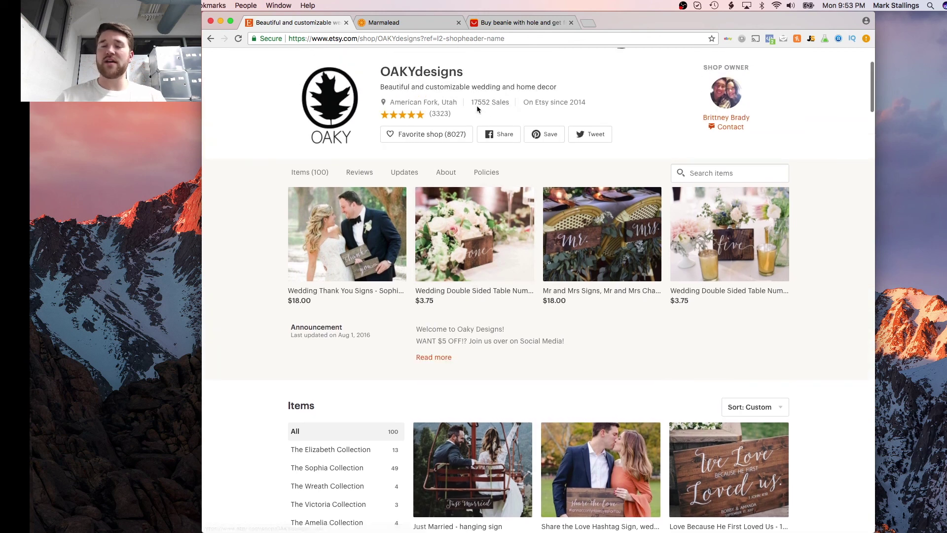
{"action": "scroll", "coordinate": [479, 141], "scroll_direction": "down", "scroll_amount": 15}
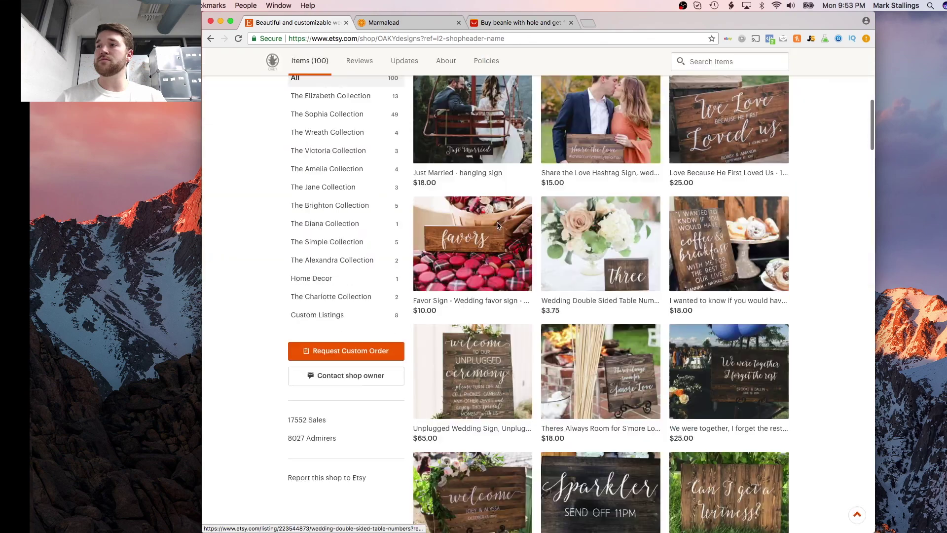
{"action": "scroll", "coordinate": [498, 226], "scroll_direction": "down", "scroll_amount": 10}
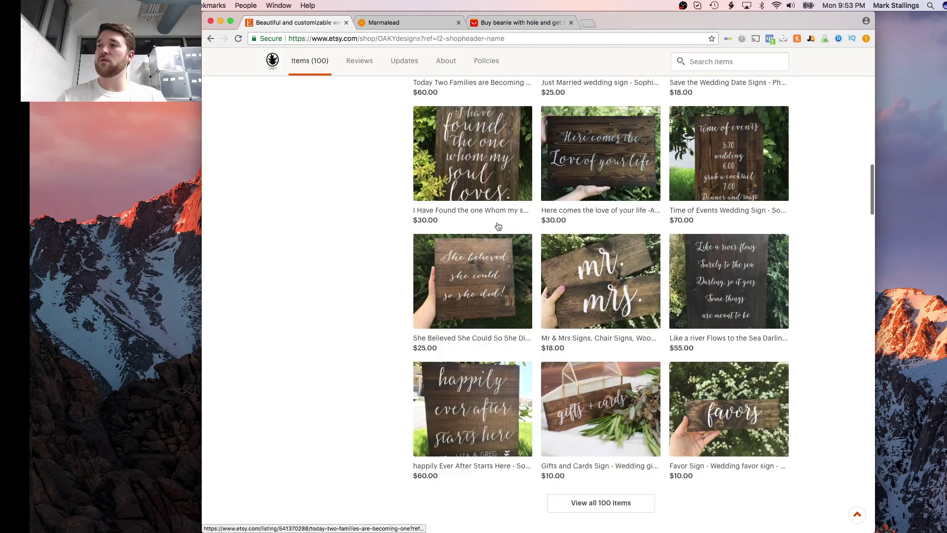
{"action": "scroll", "coordinate": [498, 225], "scroll_direction": "down", "scroll_amount": 5}
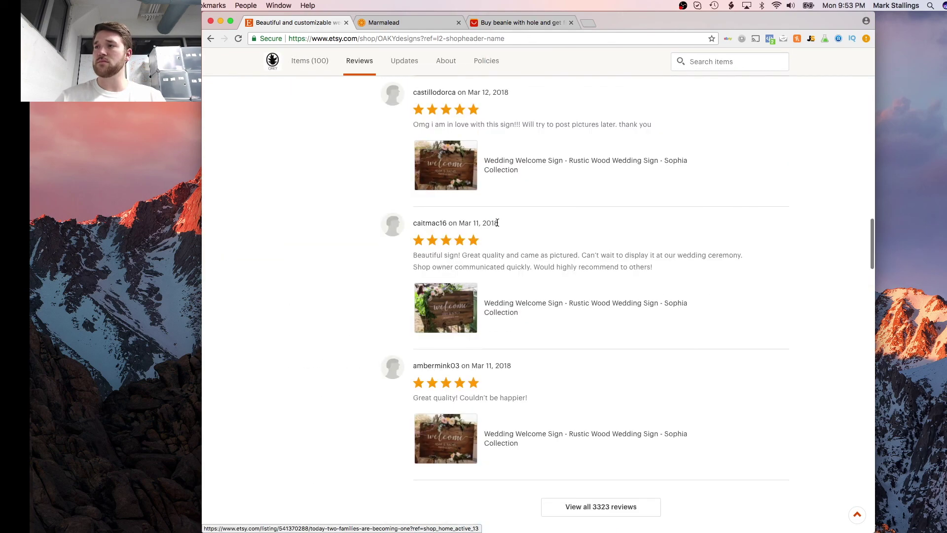
Open the full list of OAKYdesigns reviews, examine the review dates and reviewed products, and return to the Etsy homepage.
{"action": "left_click", "coordinate": [569, 432]}
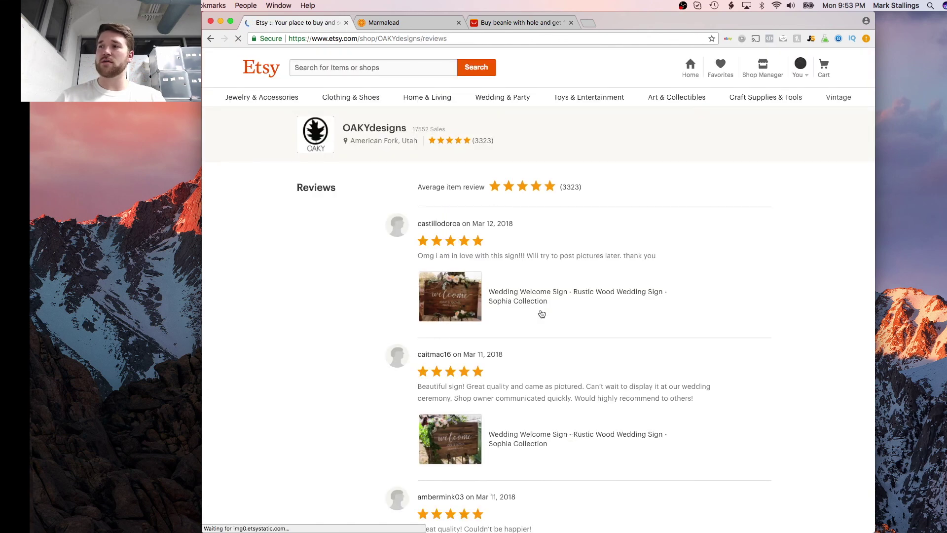
{"action": "scroll", "coordinate": [538, 310], "scroll_direction": "down", "scroll_amount": 3}
{"action": "scroll", "coordinate": [538, 311], "scroll_direction": "down", "scroll_amount": 10}
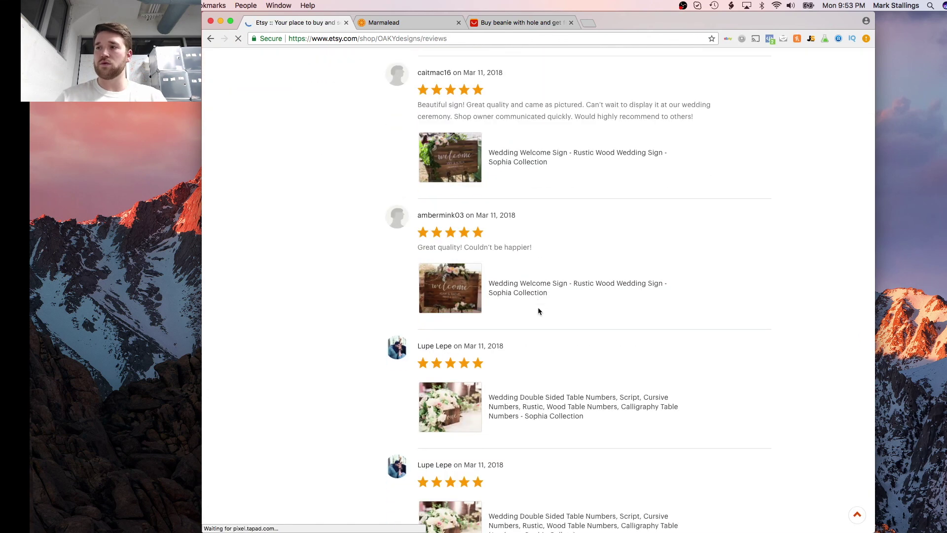
{"action": "scroll", "coordinate": [539, 310], "scroll_direction": "down", "scroll_amount": 4}
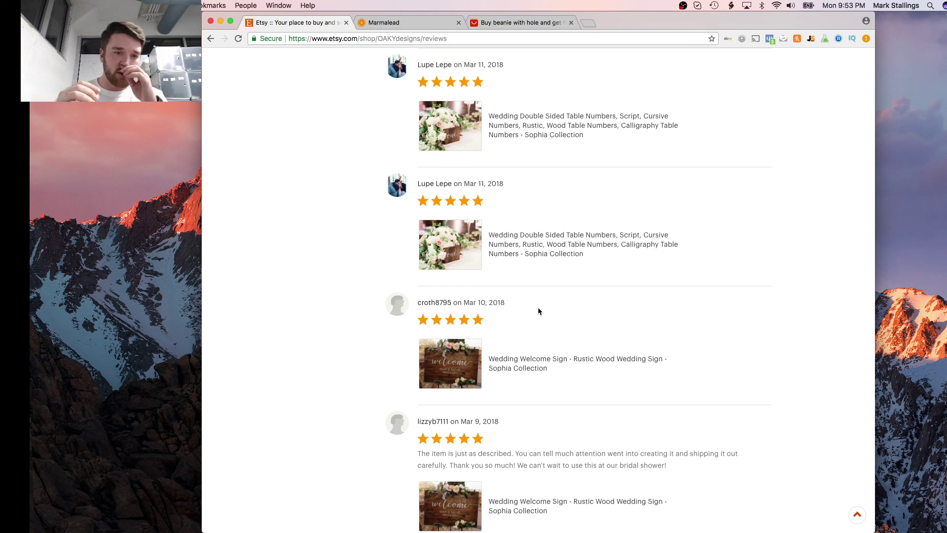
{"action": "scroll", "coordinate": [538, 308], "scroll_direction": "down", "scroll_amount": 8}
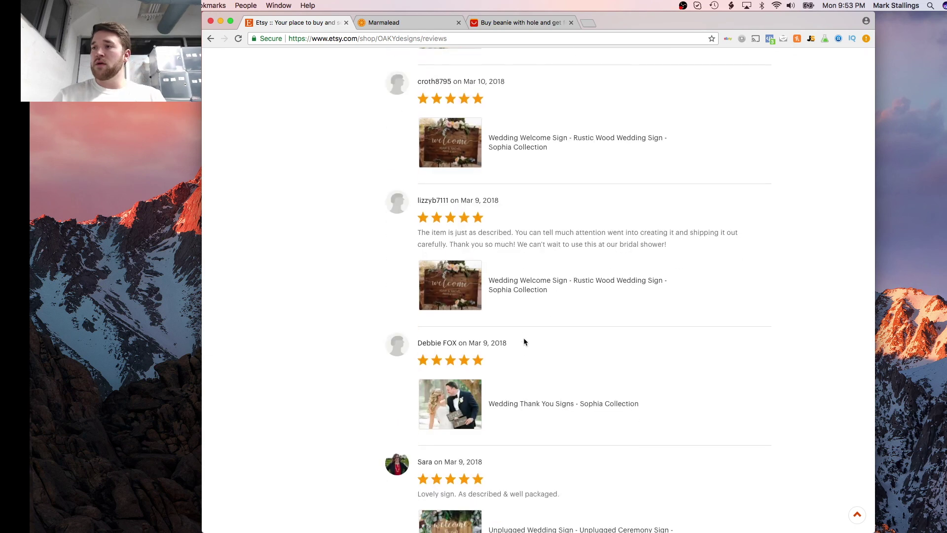
{"action": "scroll", "coordinate": [525, 340], "scroll_direction": "up", "scroll_amount": 15}
{"action": "left_click", "coordinate": [257, 74]}
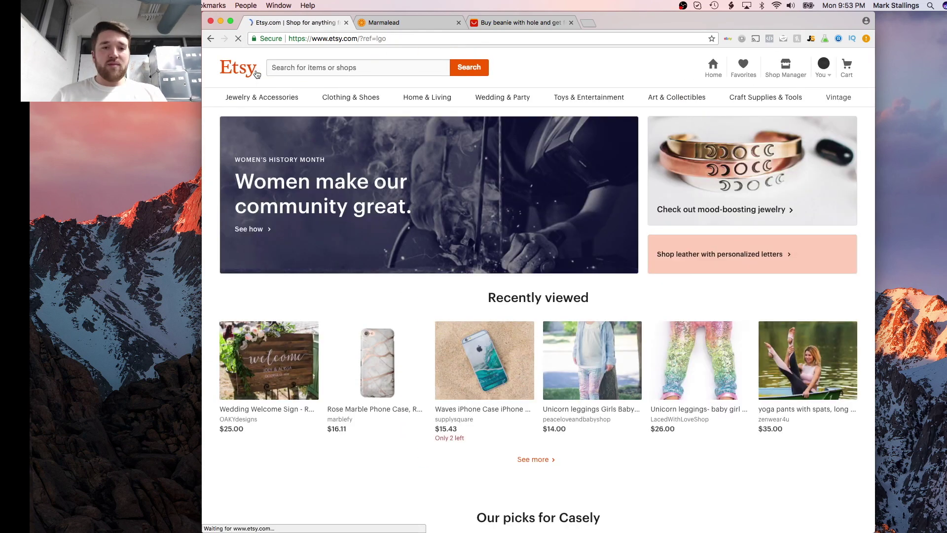